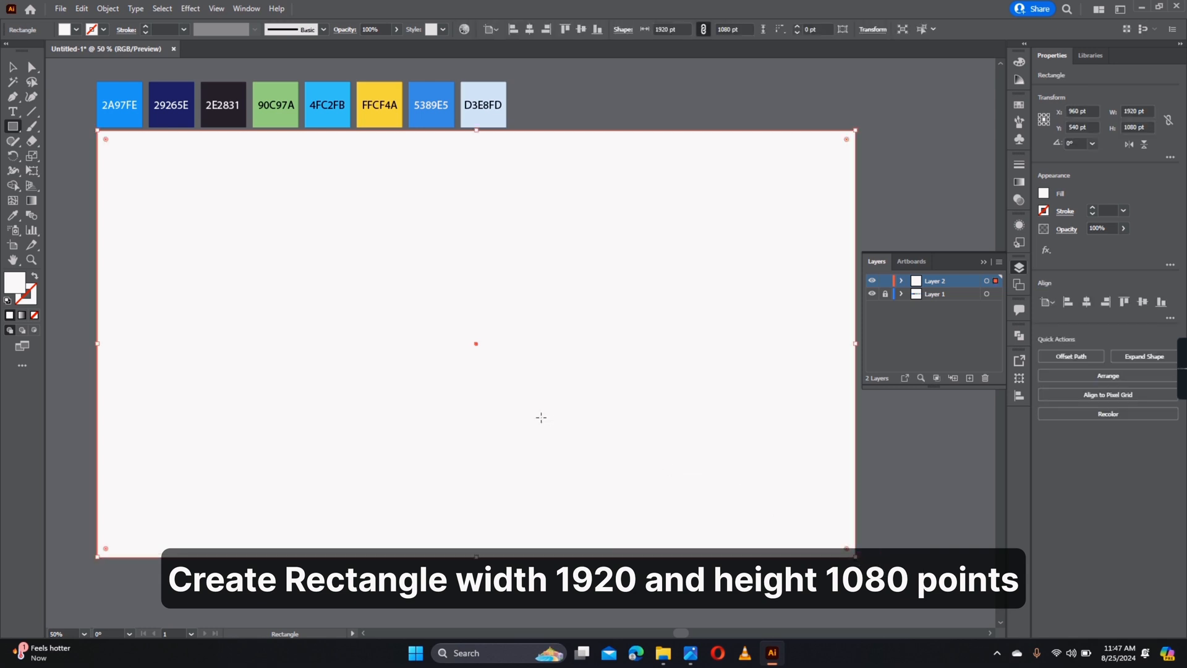
- Fill the 1920×1080 background rectangle with the 2A97FE blue swatch, then deselect it
key("i")
left_click(132, 83)
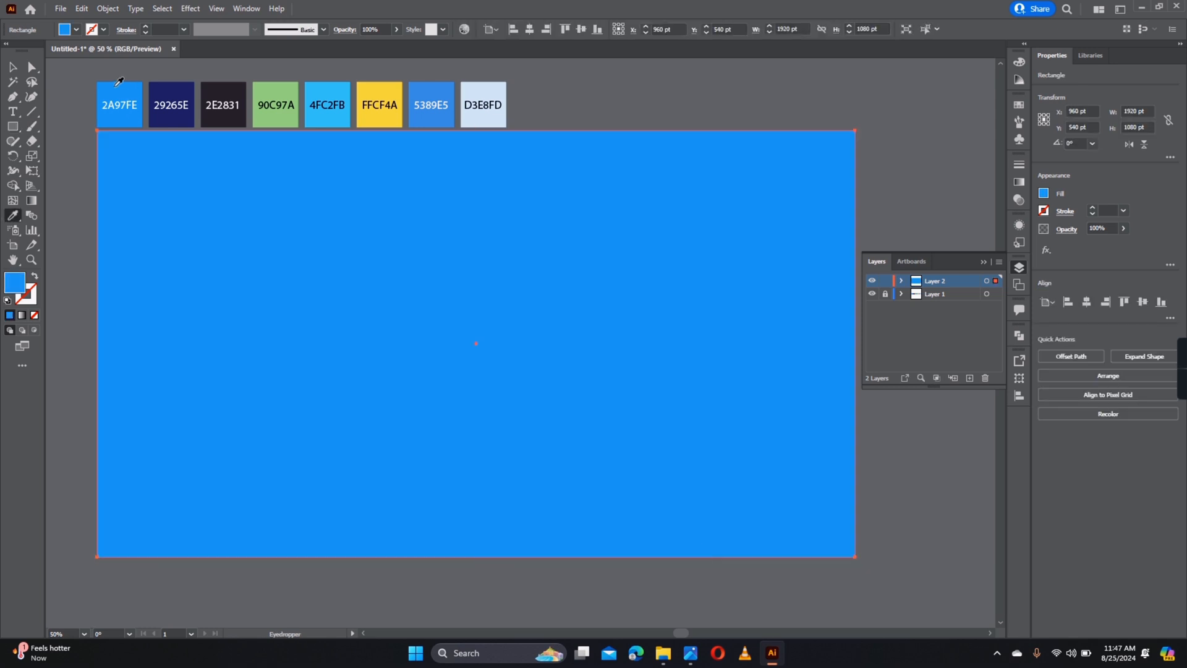
key("a")
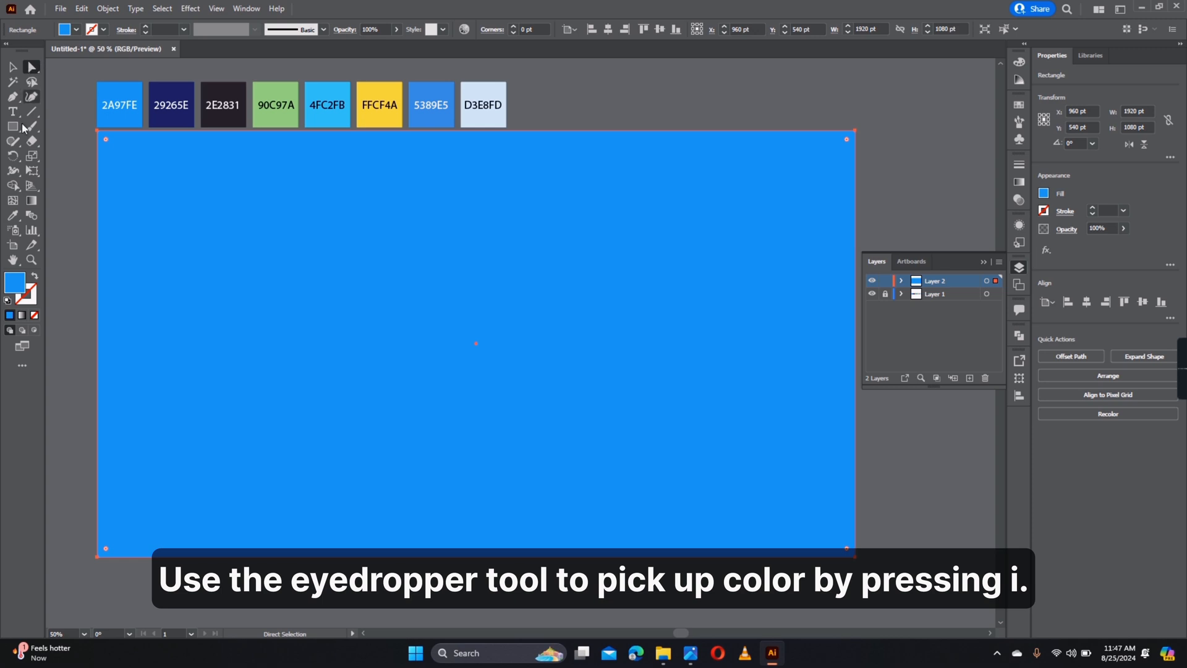
key("i")
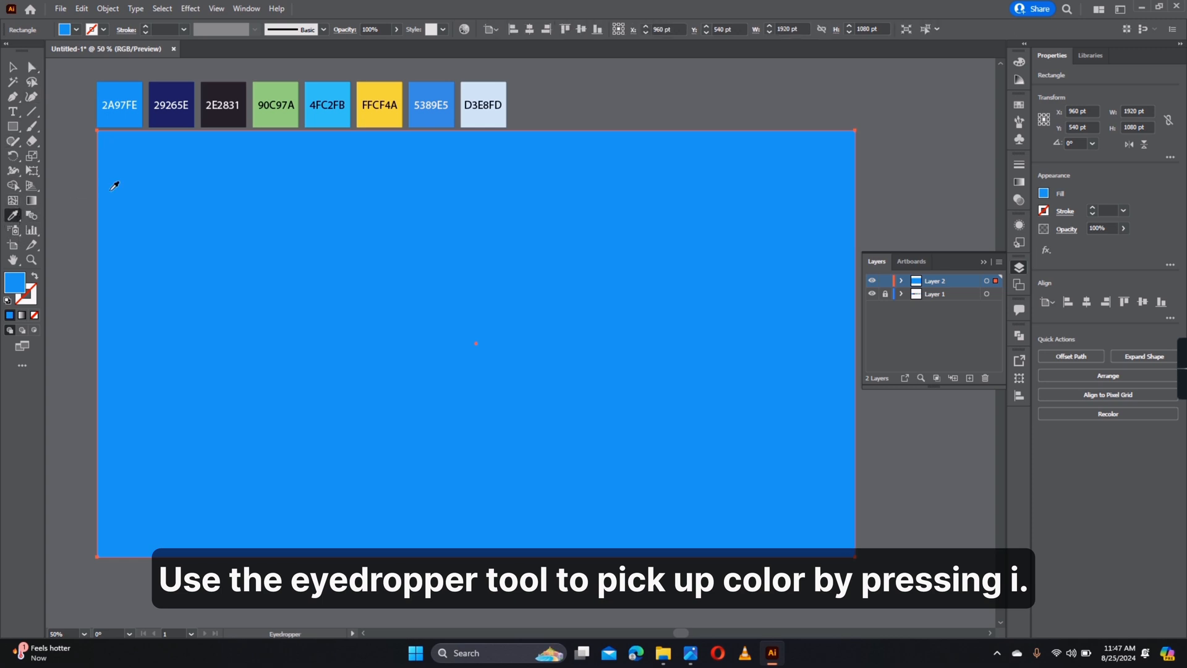
key("a")
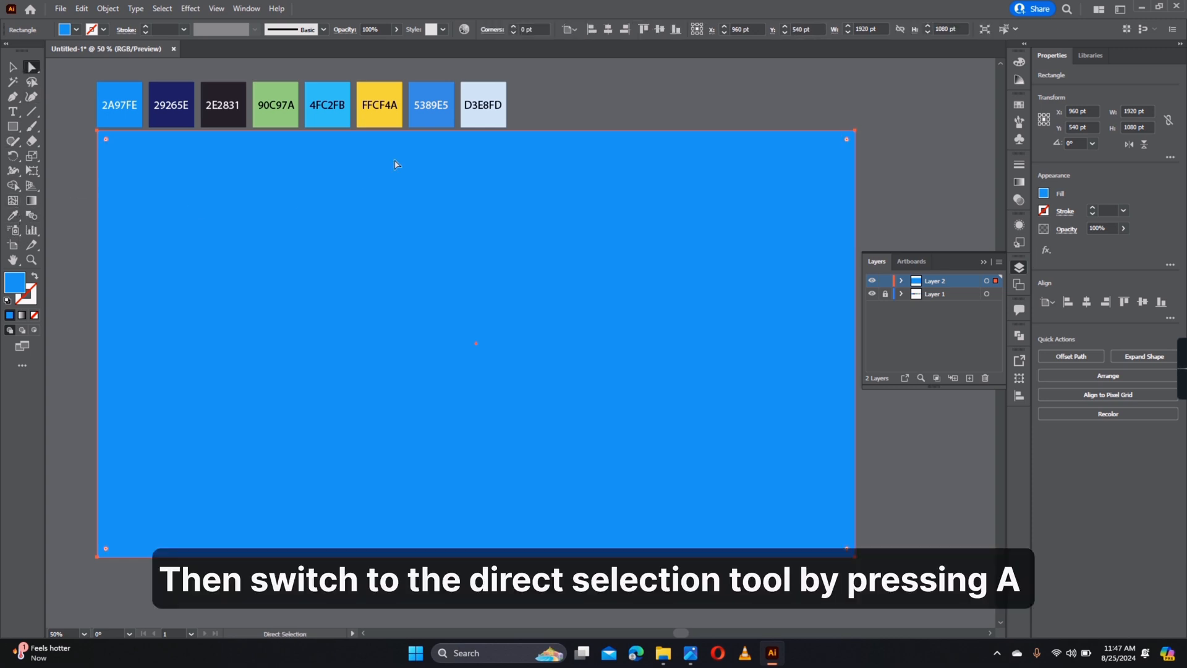
left_click(625, 115)
scroll(477, 260, "up", 1)
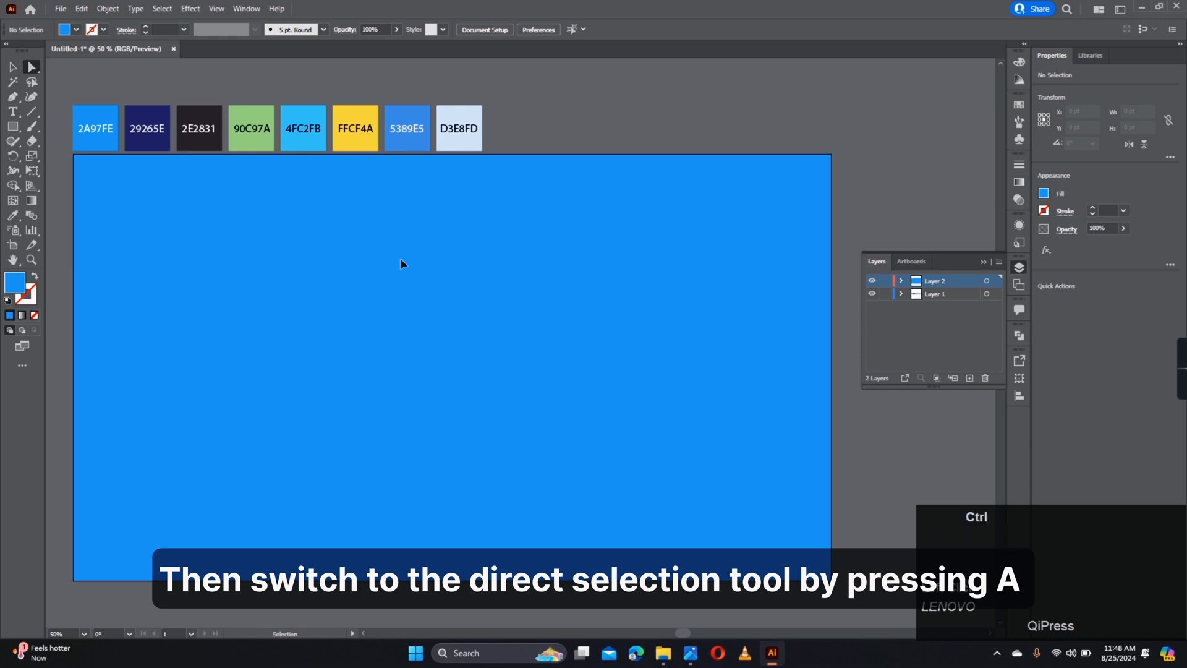
- Create a 400×520 pt rectangle for the glass body and nudge it up-left
right_click(12, 126)
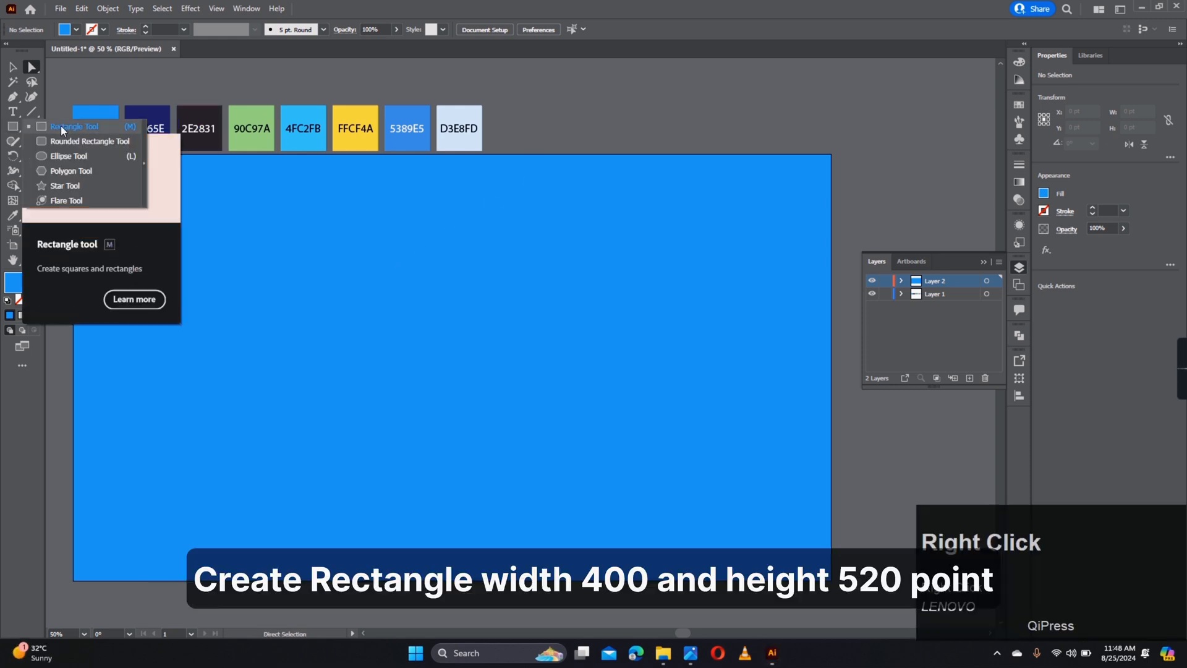
left_click(56, 125)
left_click(430, 344)
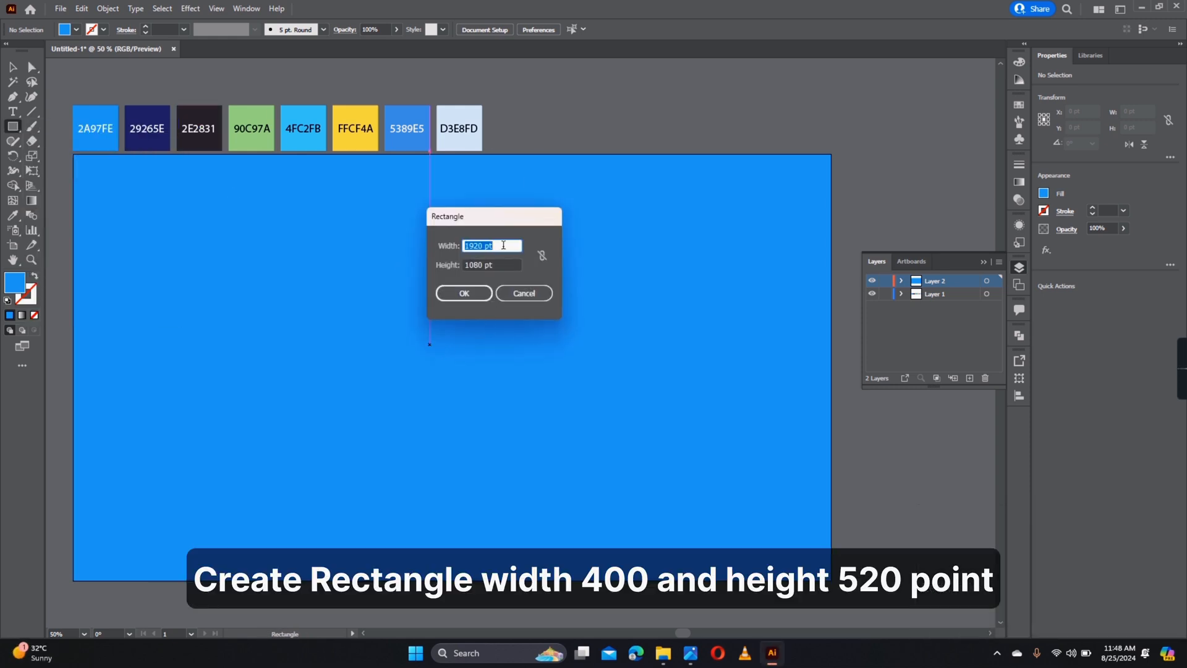
type("400")
left_click_drag(520, 264, 431, 273)
type("5")
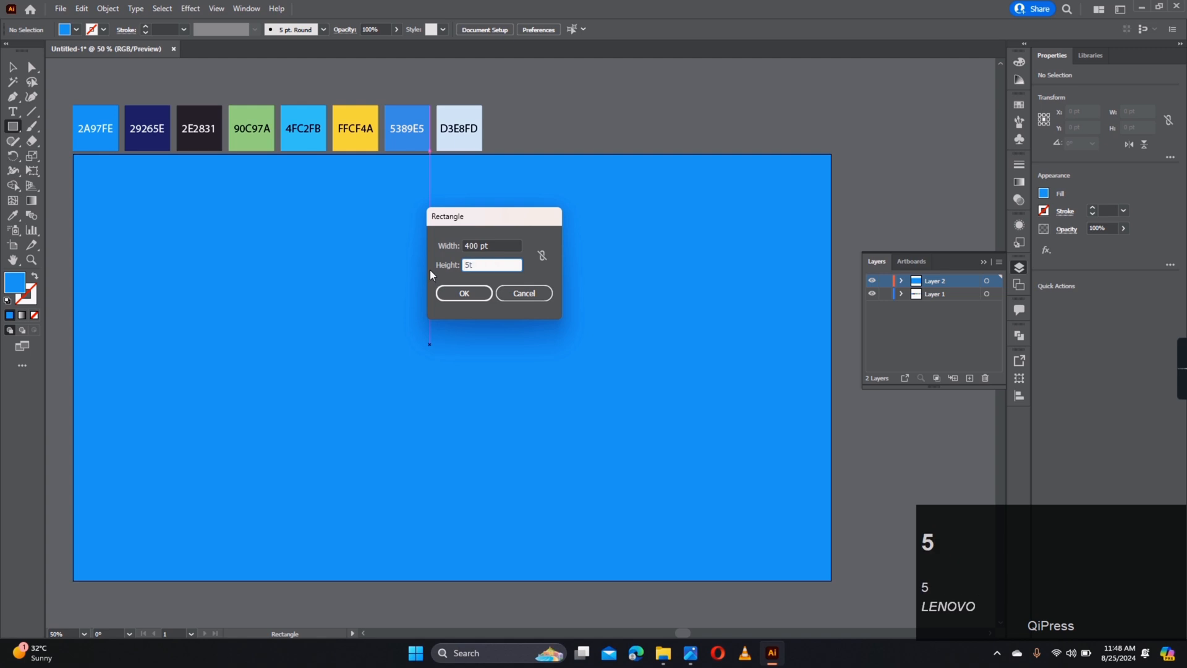
type("20")
left_click(464, 293)
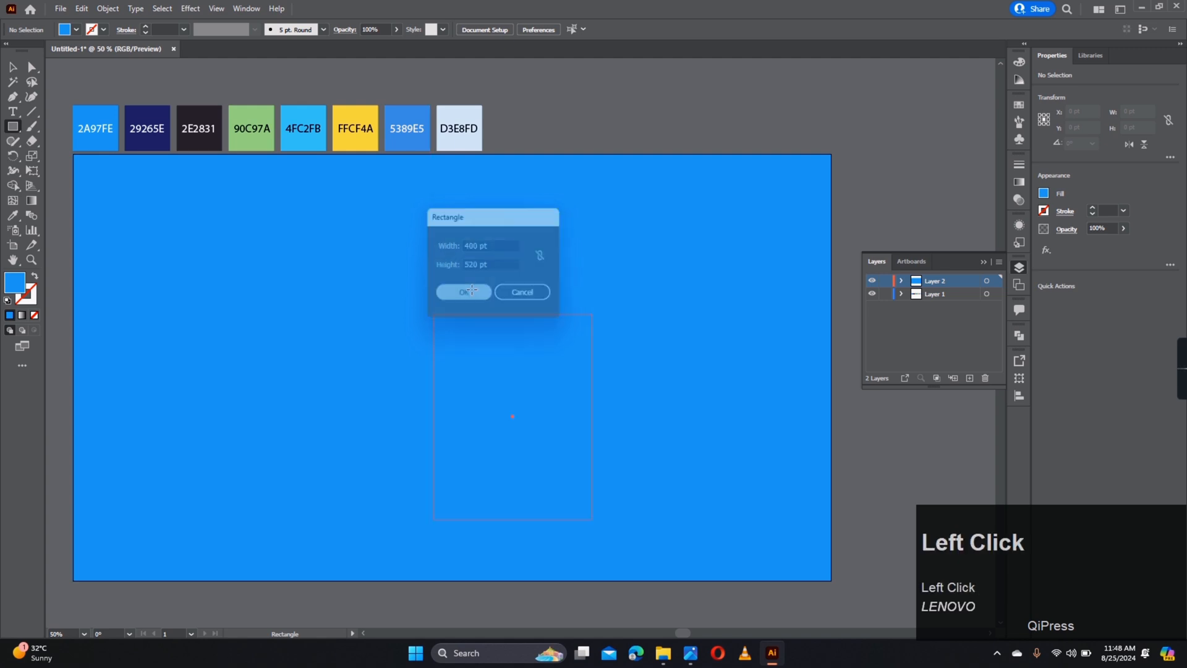
key("a")
left_click_drag(511, 378, 484, 346)
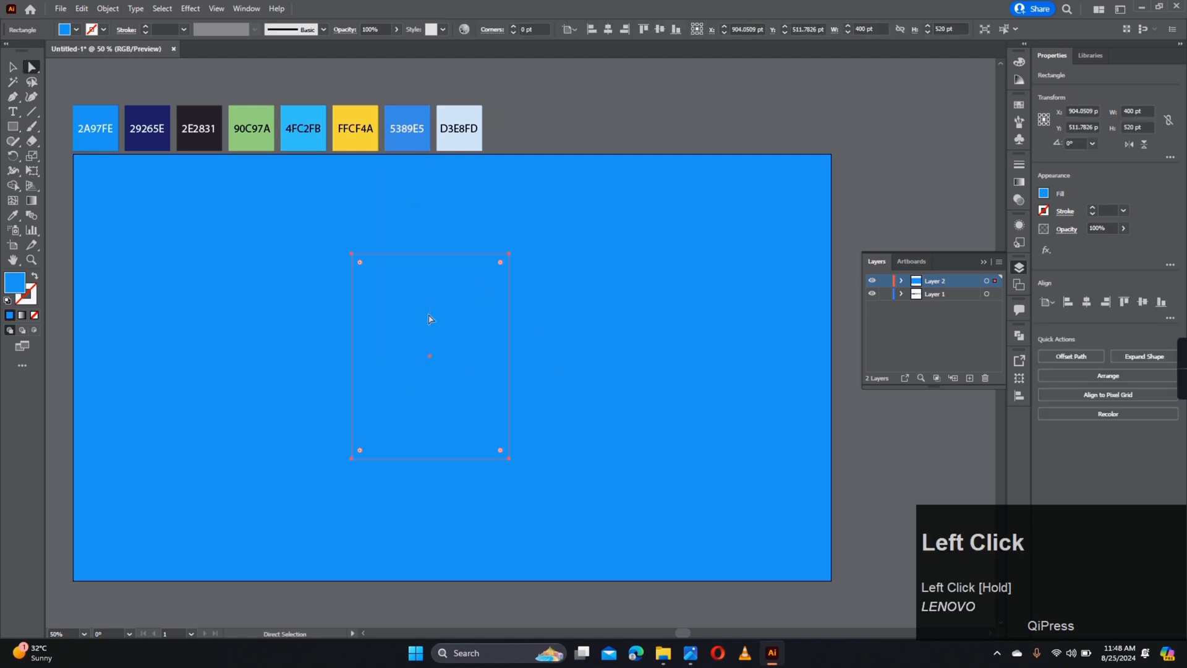
- Fill the glass body rectangle with the dark 2E2831 swatch
key("i")
left_click(198, 128)
key("a")
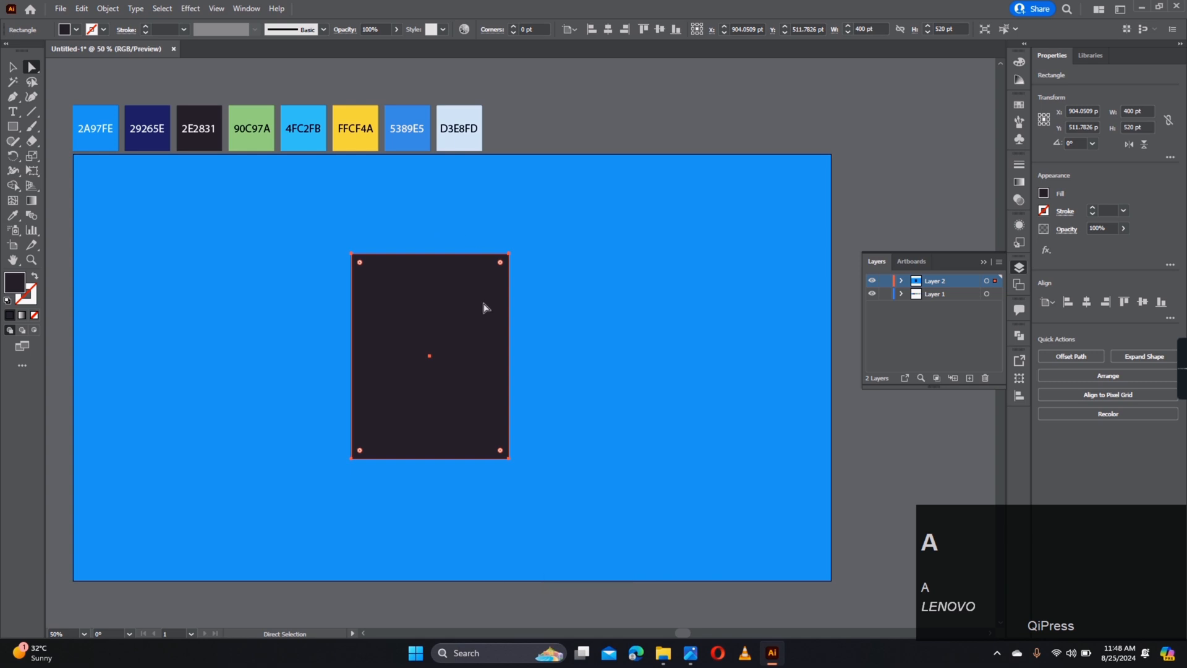
scroll(486, 334, "up", 2, "alt")
- Round both bottom corners of the glass body to about 77.79 pt
left_click_drag(487, 337, 502, 294)
key("a")
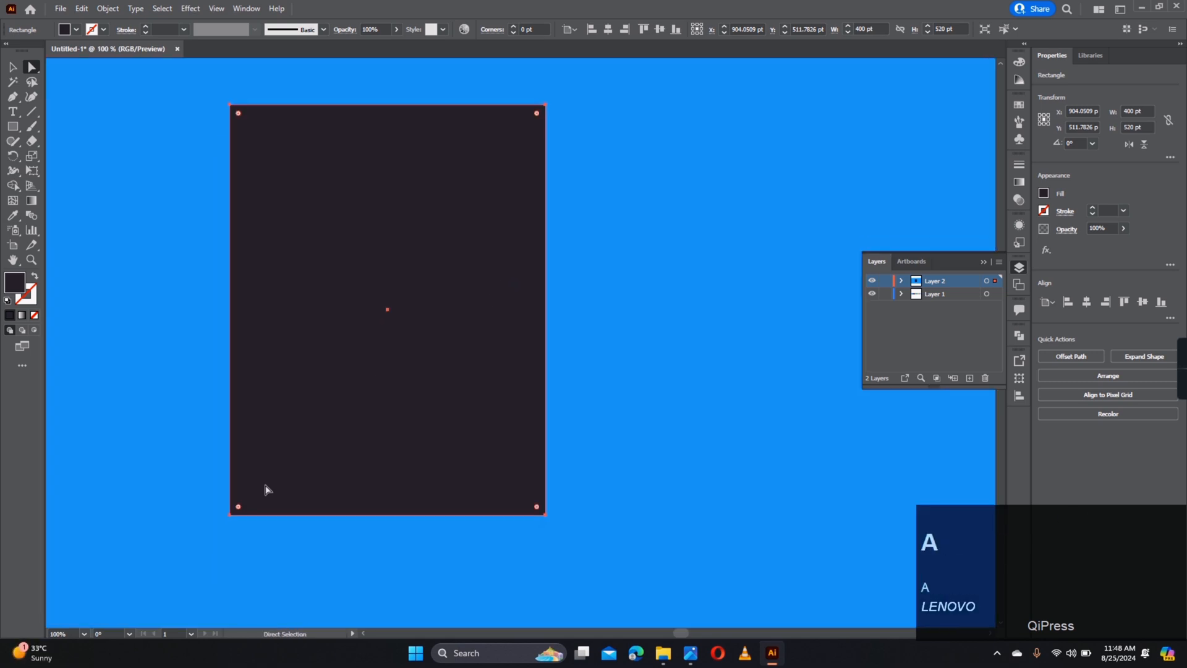
left_click(229, 515)
left_click(545, 515, "shift")
left_click_drag(538, 505, 494, 449)
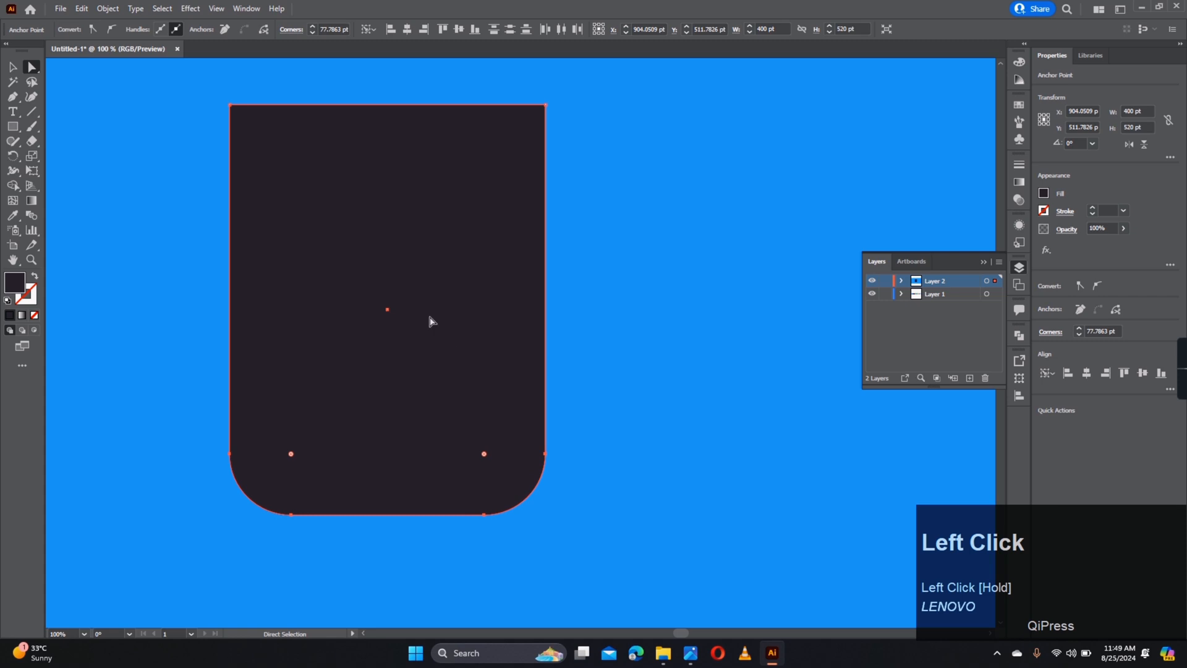
key("space")
left_click_drag(416, 236, 449, 346)
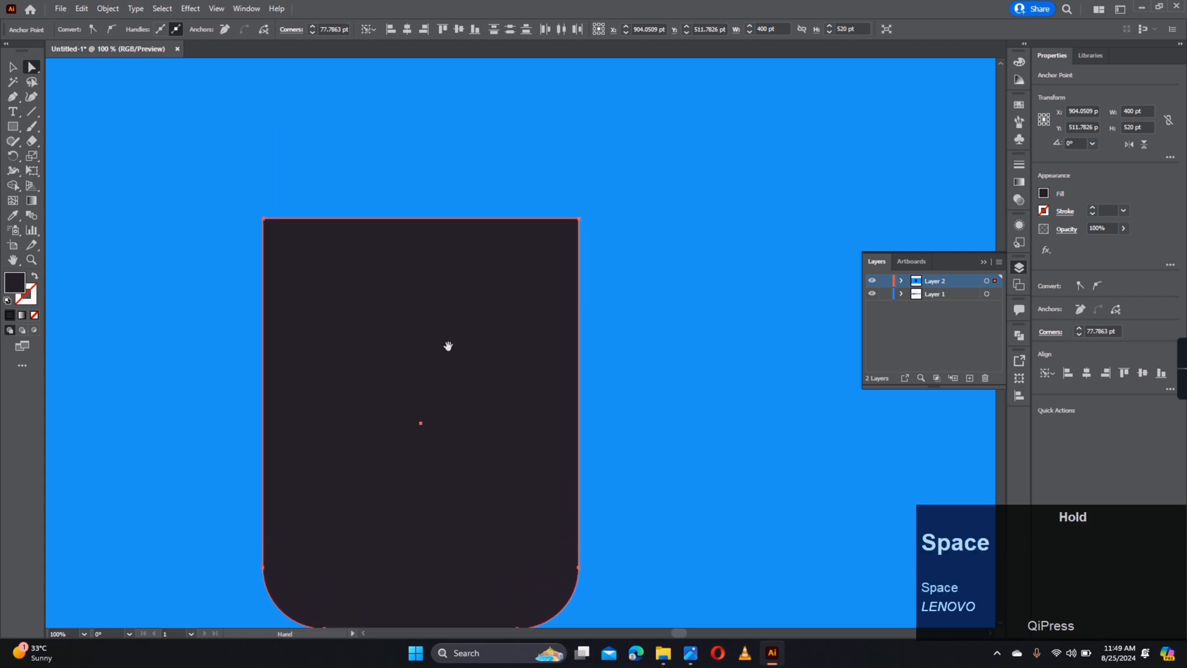
right_click(17, 124)
left_click(66, 128)
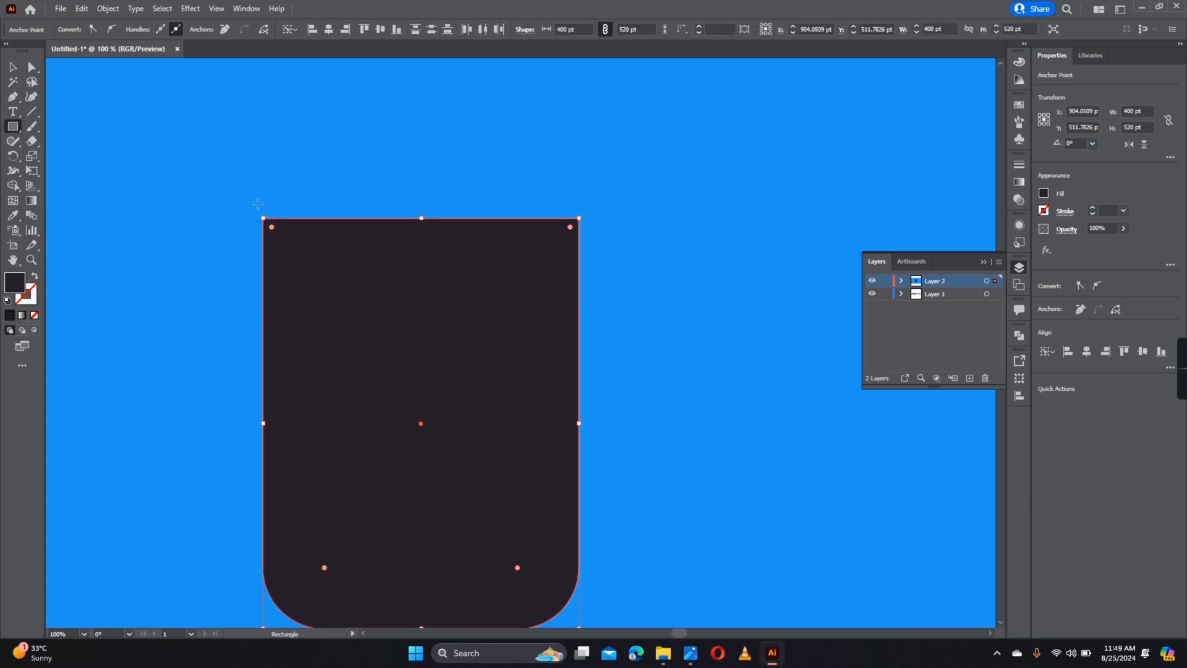
- Draw a thin rim bar across the glass top and a thinner strip inside it
left_click_drag(256, 206, 537, 225)
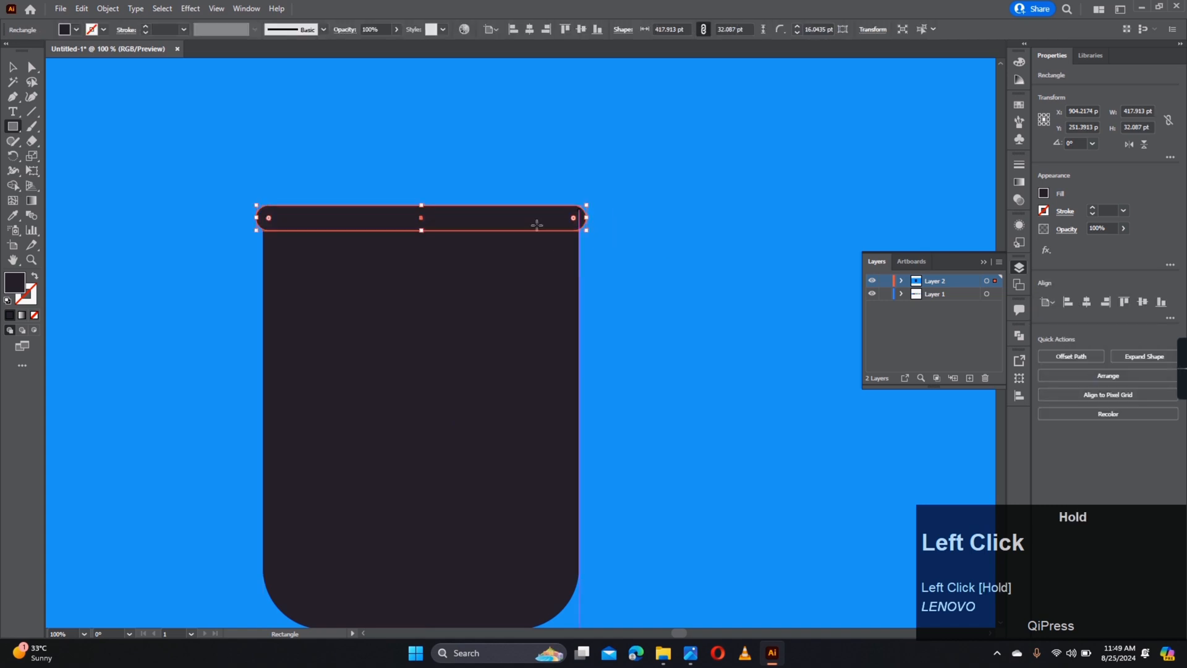
left_click(329, 182)
left_click(392, 220)
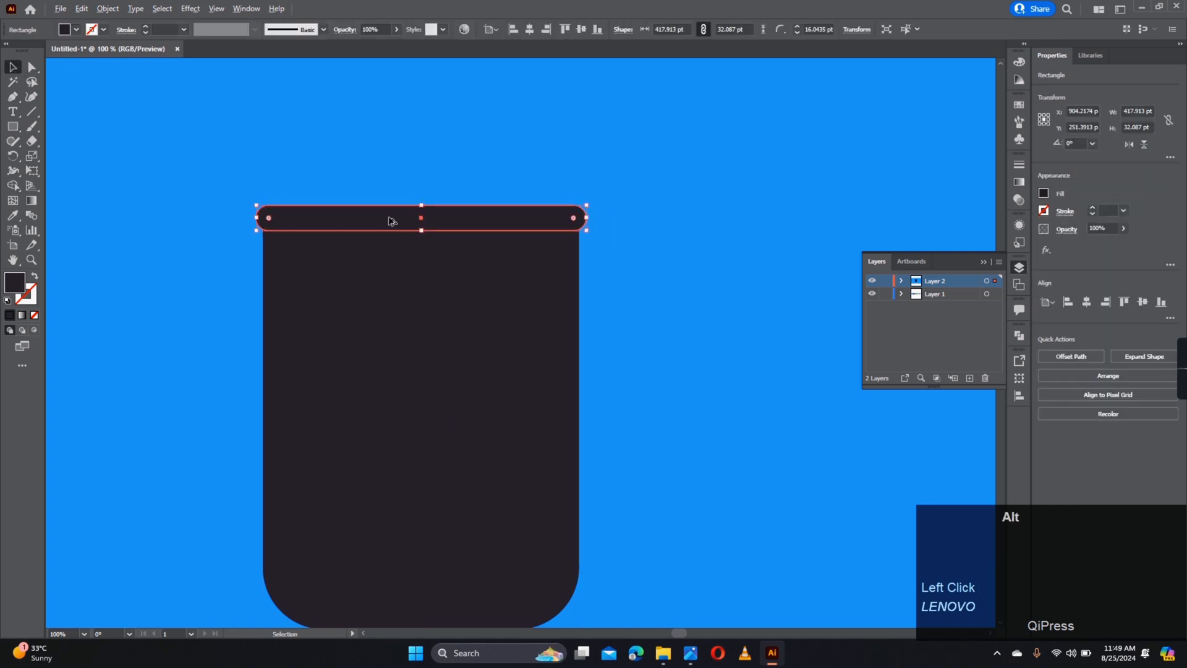
scroll(230, 175, "up", 2, "alt")
left_click(14, 128)
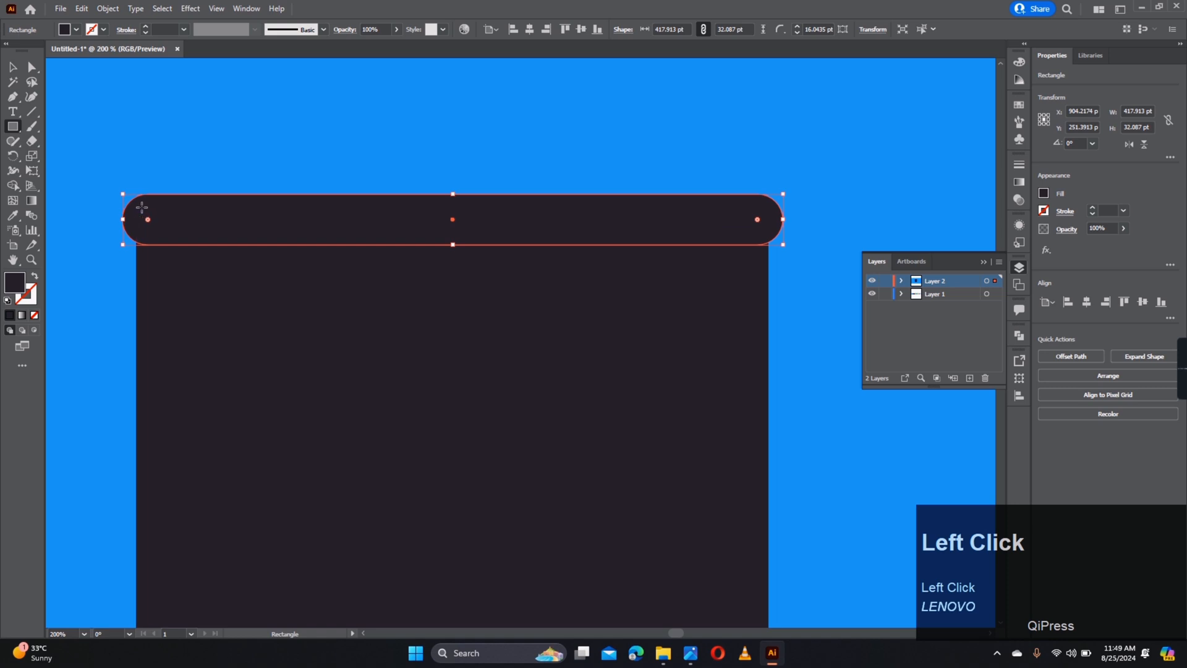
left_click_drag(151, 211, 762, 227)
- Fill the inner strip with the 4FC2FB blue swatch
key("a")
left_click(737, 226)
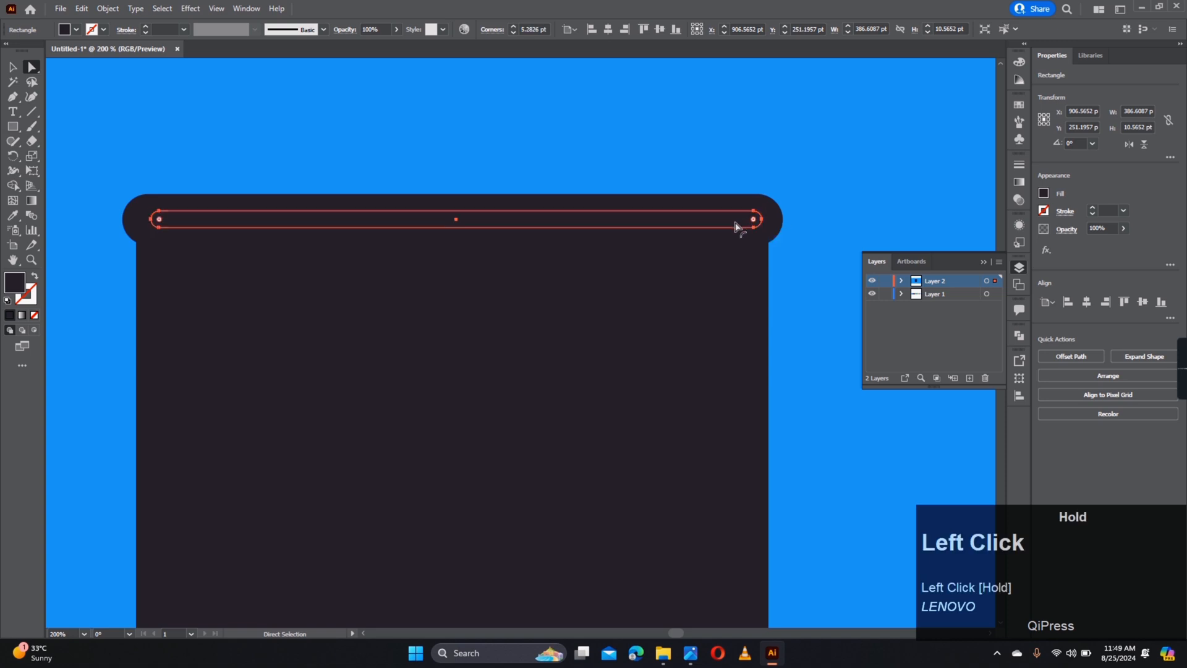
scroll(676, 228, "down", 3)
scroll(670, 221, "down", 1)
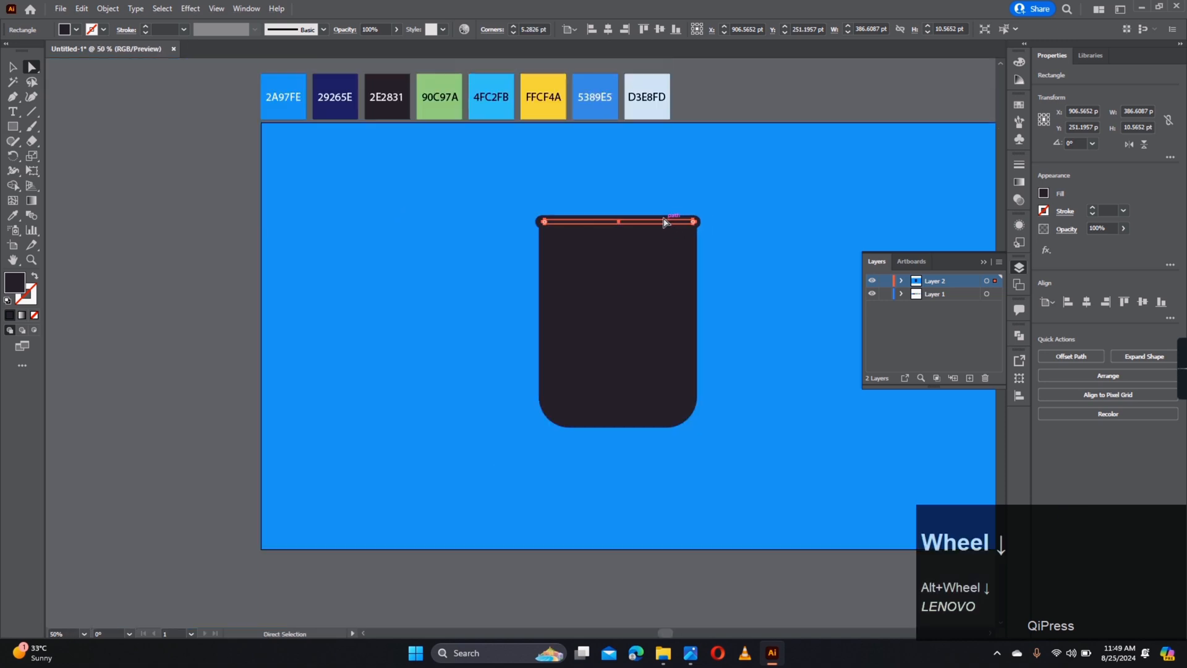
key("i")
left_click(498, 116)
key("a")
left_click(564, 170)
scroll(686, 223, "up", 3)
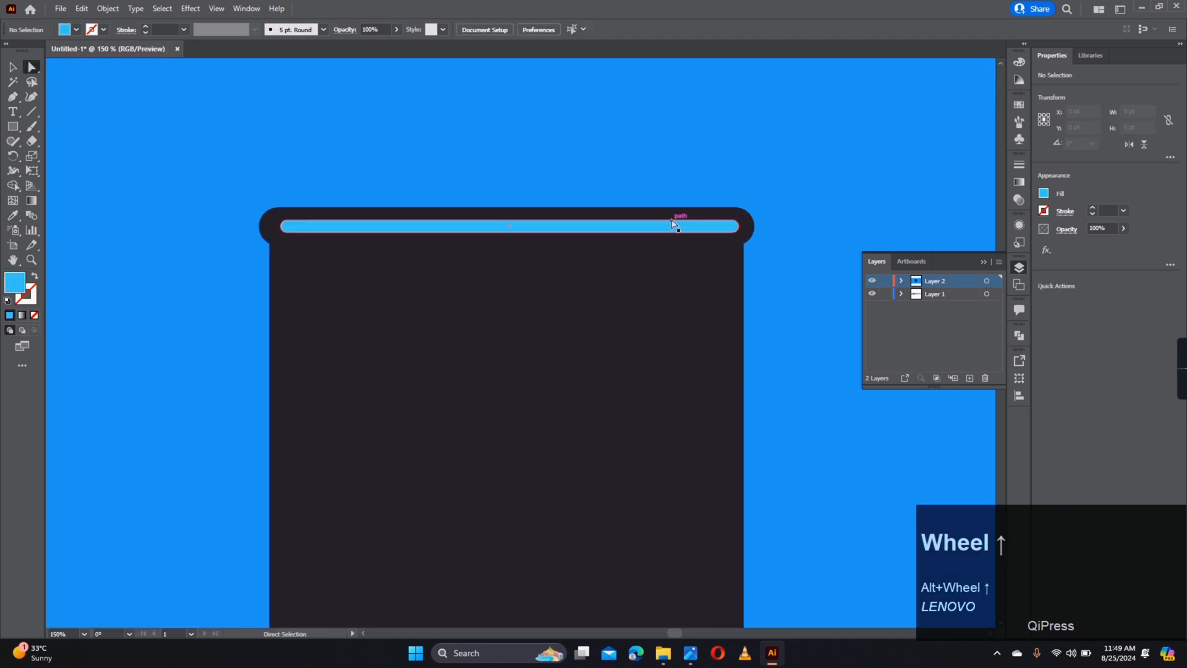
- Align the blue strip to the dark rim bar as the key object
left_click(734, 226)
left_click(734, 227, "shift")
left_click(736, 228, "alt")
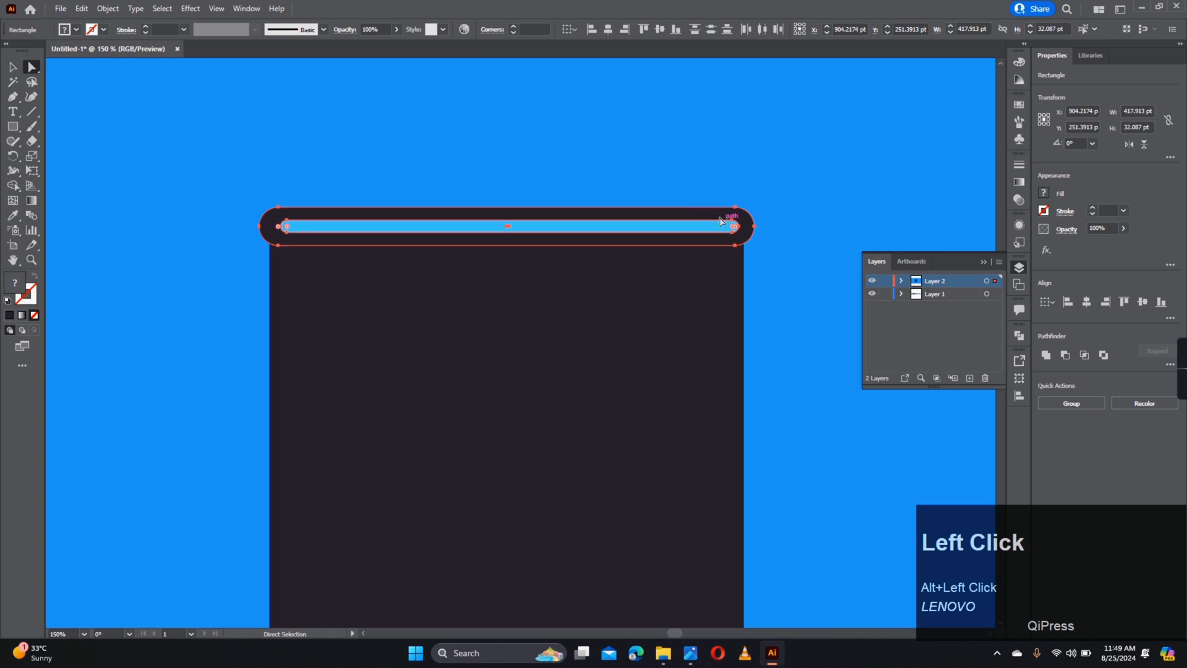
key("v")
left_click(708, 216)
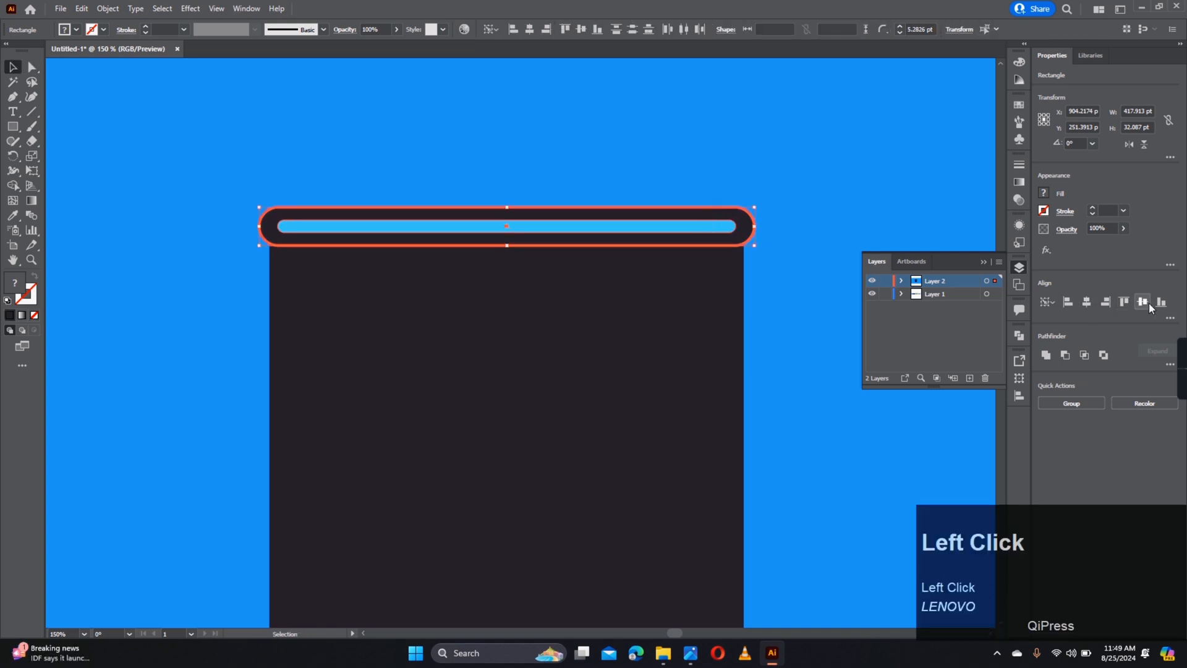
left_click(763, 293)
scroll(759, 238, "down", 1)
- Group the rim bar and strip, then centre the group on the glass body
left_click(719, 178)
left_click(718, 173, "shift")
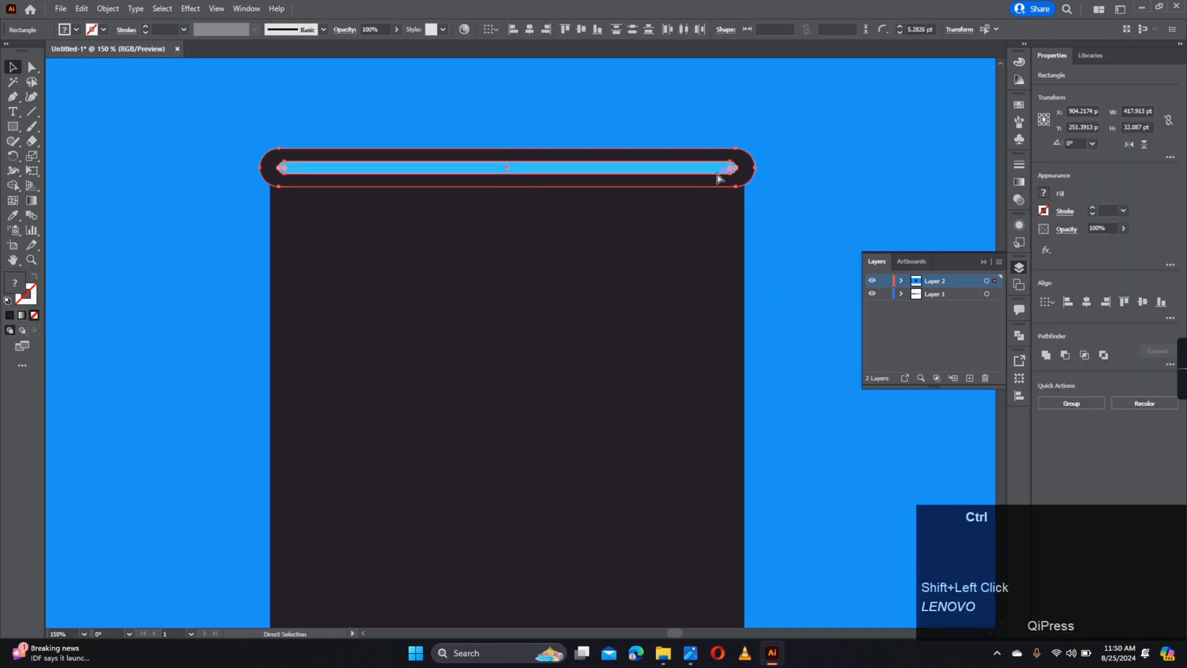
key("ctrl+g")
left_click(708, 207, "shift")
left_click(708, 207, "alt")
left_click(1087, 302)
left_click(770, 258)
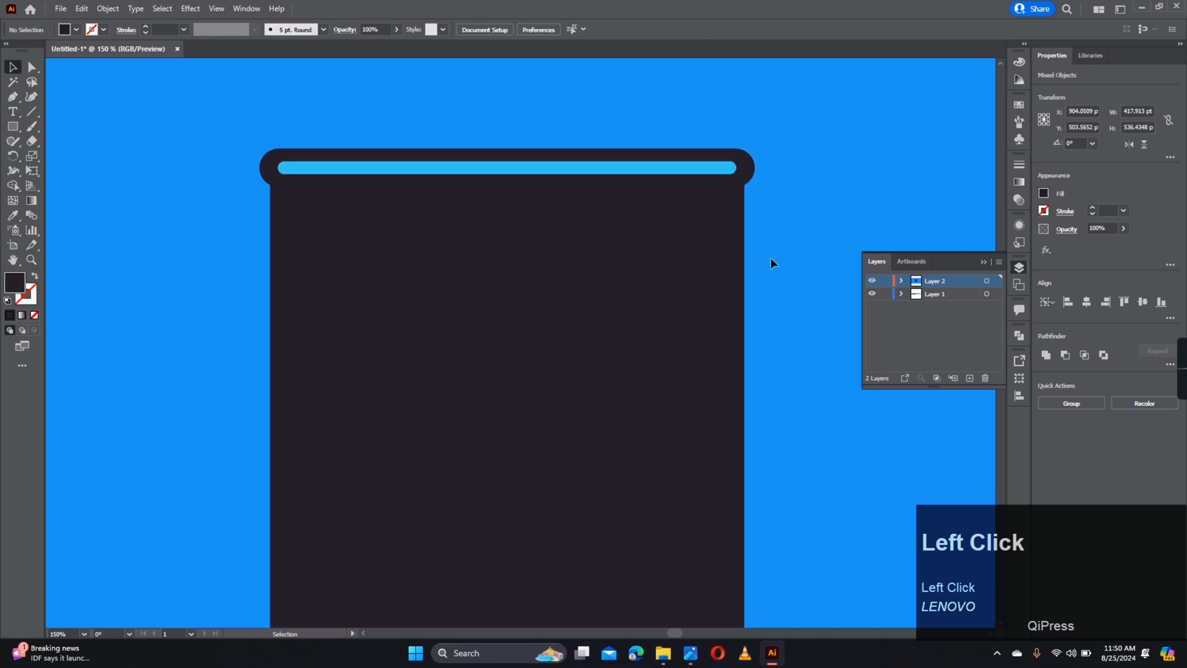
left_click_drag(675, 289, 664, 255)
scroll(660, 229, "down", 2)
- Create a -13 pt offset path inside the glass body with Offset Path
left_click(660, 316)
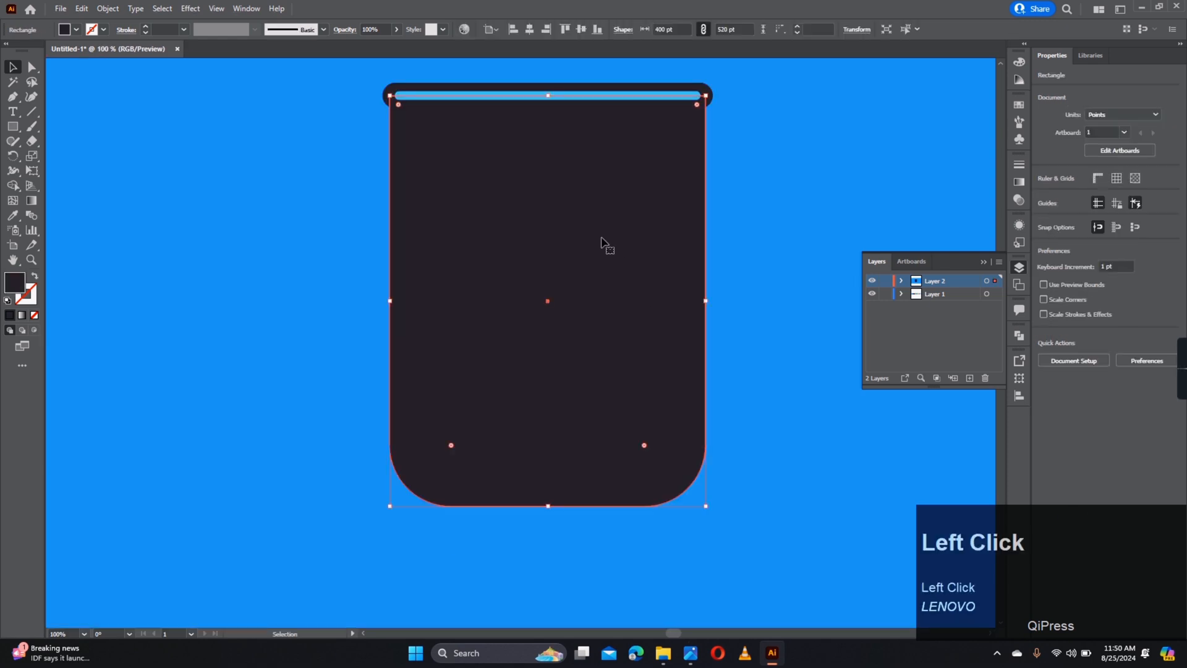
left_click(108, 11)
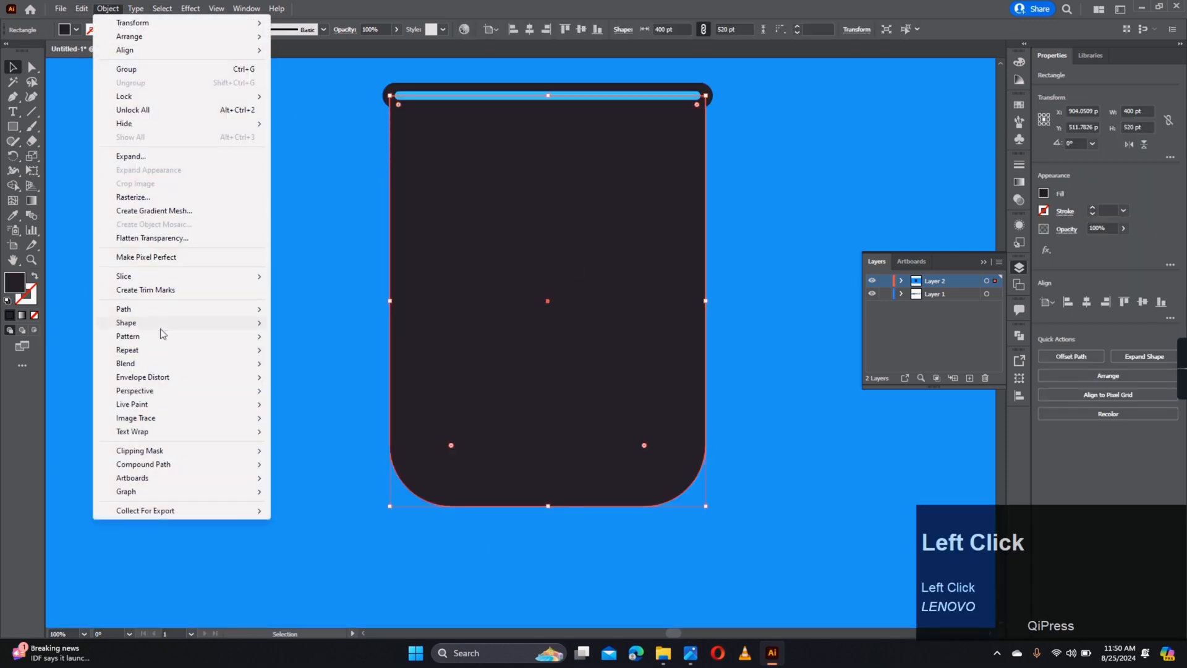
mouse_move(158, 309)
left_click(328, 354)
key("Down")
key("Down")
key("Down")
key("Down")
key("Down")
key("Down")
key("Down")
key("Down")
key("Down")
key("Down")
key("Down")
key("Down")
key("Down")
key("Down")
key("Down")
key("Down")
key("Down")
key("Down")
key("Down")
key("Down")
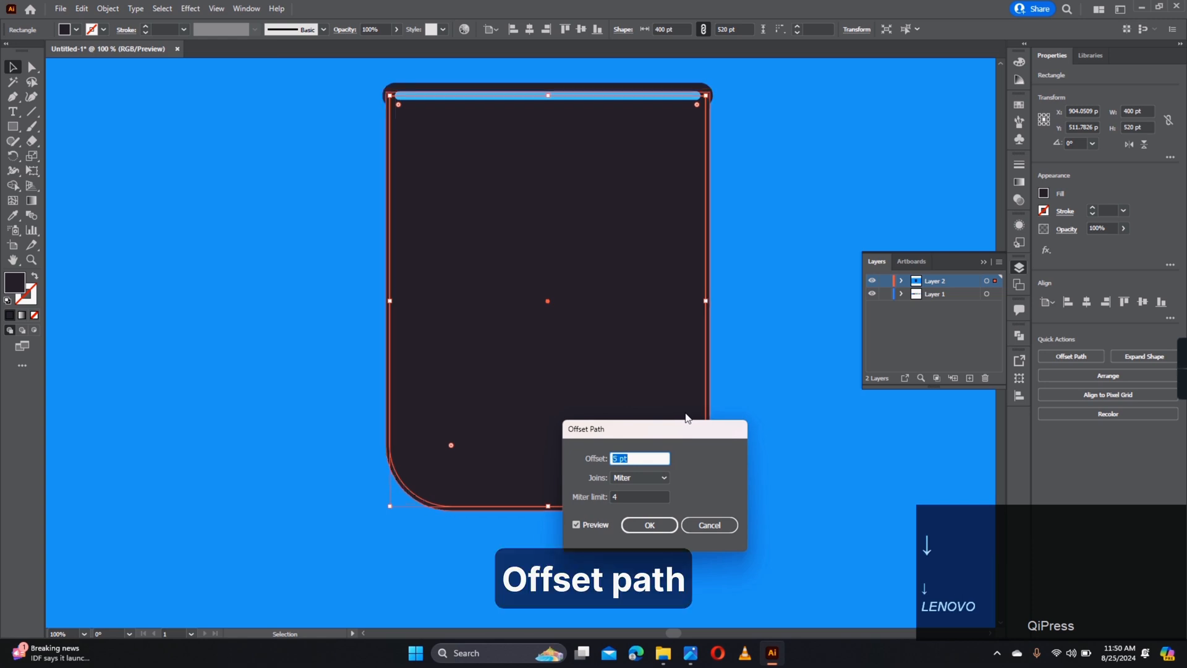
key("Down")
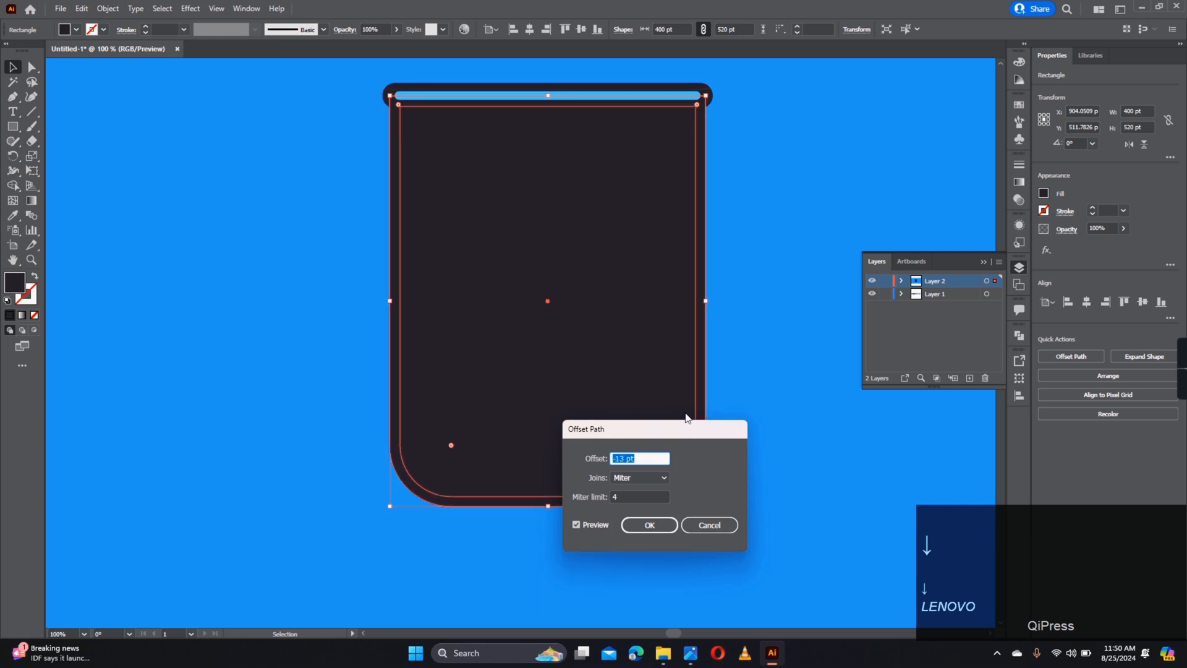
key("Up")
key("Up")
key("Down")
key("Down")
left_click(661, 525)
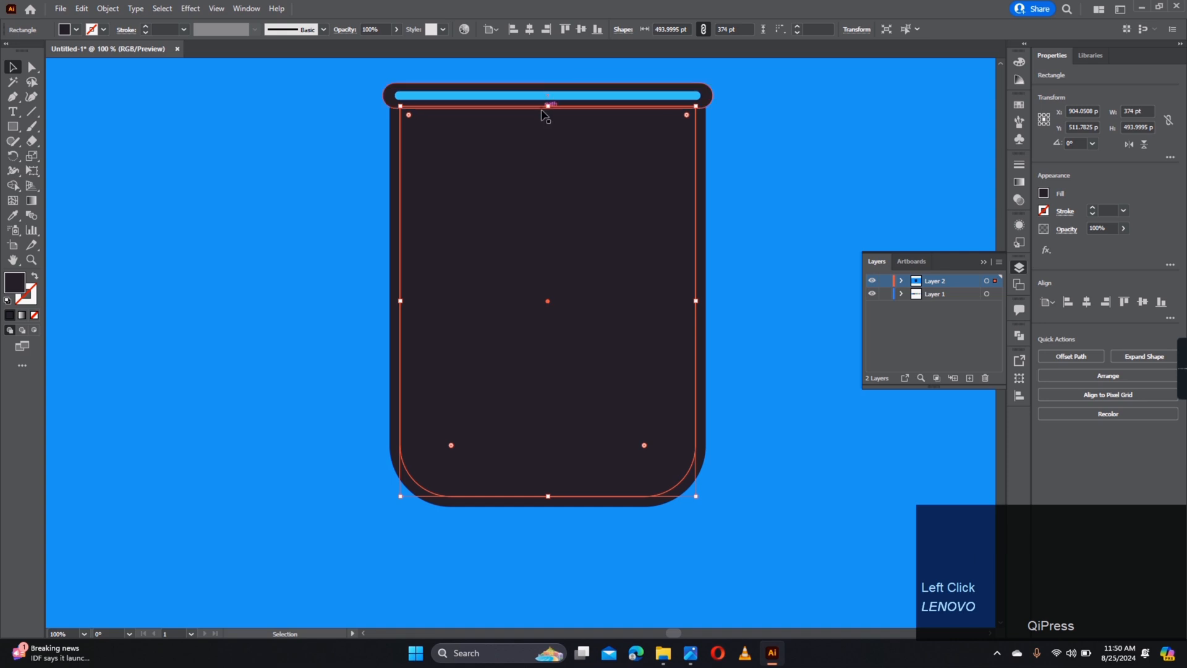
- Lower the inset shape's top edge below the rim by dragging its top corners
scroll(544, 115, "up", 1, "alt")
key("a")
left_click(334, 104)
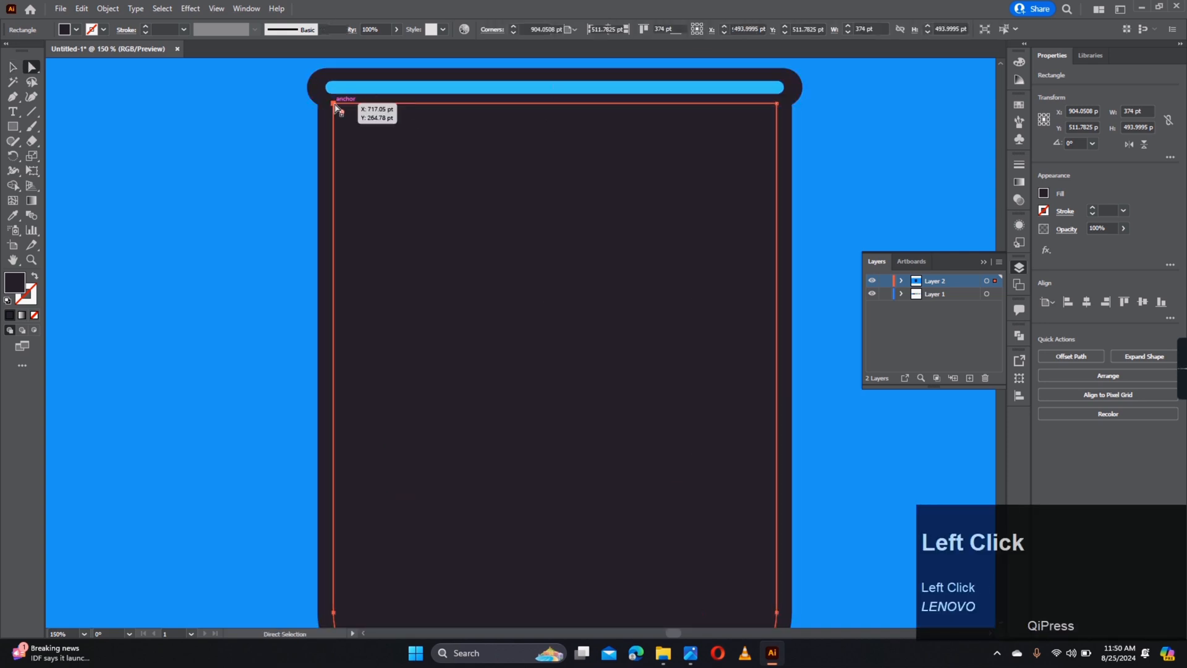
left_click(777, 103, "shift")
left_click_drag(778, 107, 775, 119)
- Fill the inset shape with the navy 29265E swatch
scroll(618, 213, "down", 2, "alt")
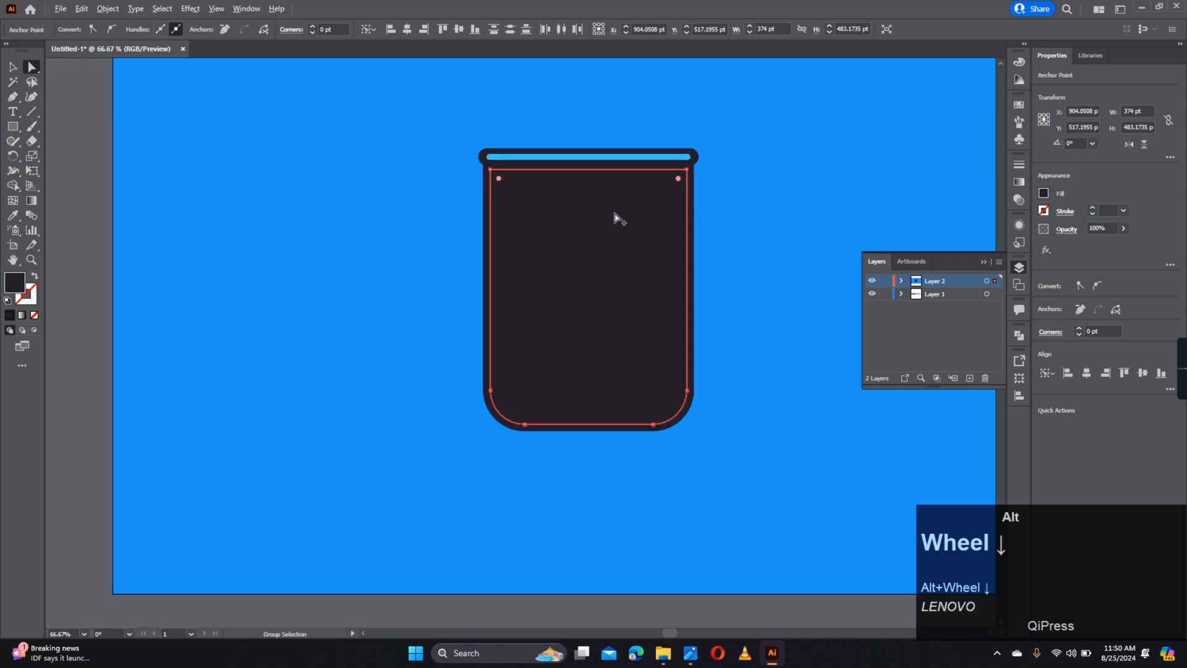
scroll(614, 213, "down", 2, "alt")
left_click(548, 254)
key("i")
left_click(361, 166)
- Create a -7 pt offset path inside the navy shape
key("a")
left_click(651, 206)
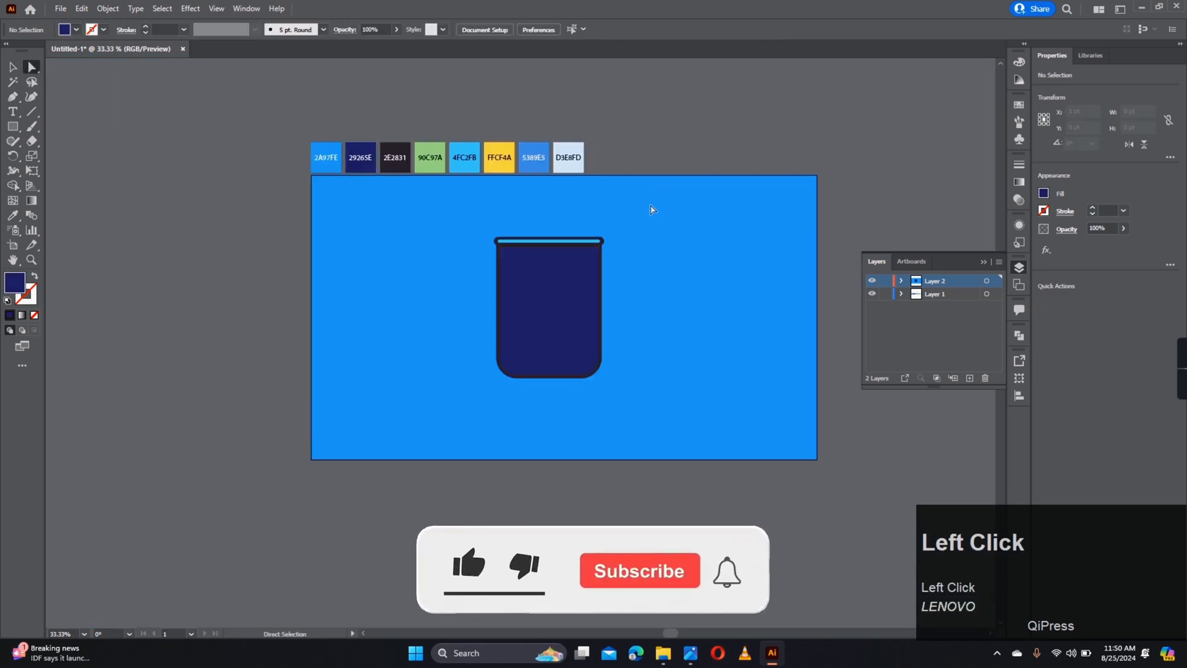
scroll(575, 298, "up", 3, "alt")
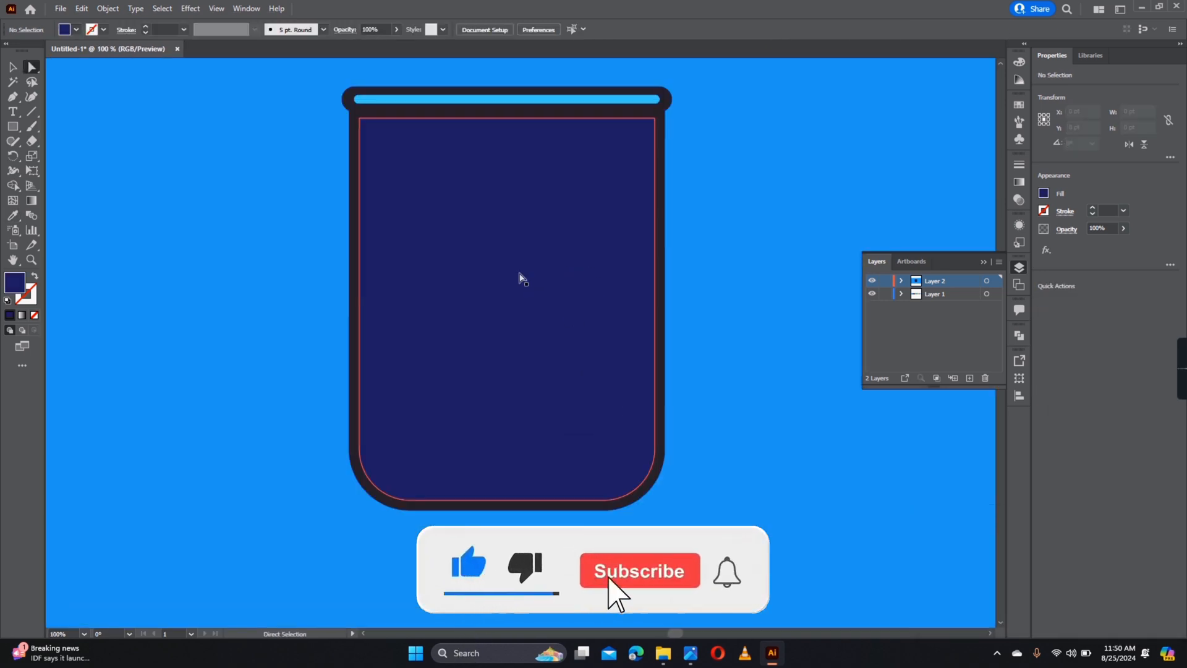
left_click(520, 279)
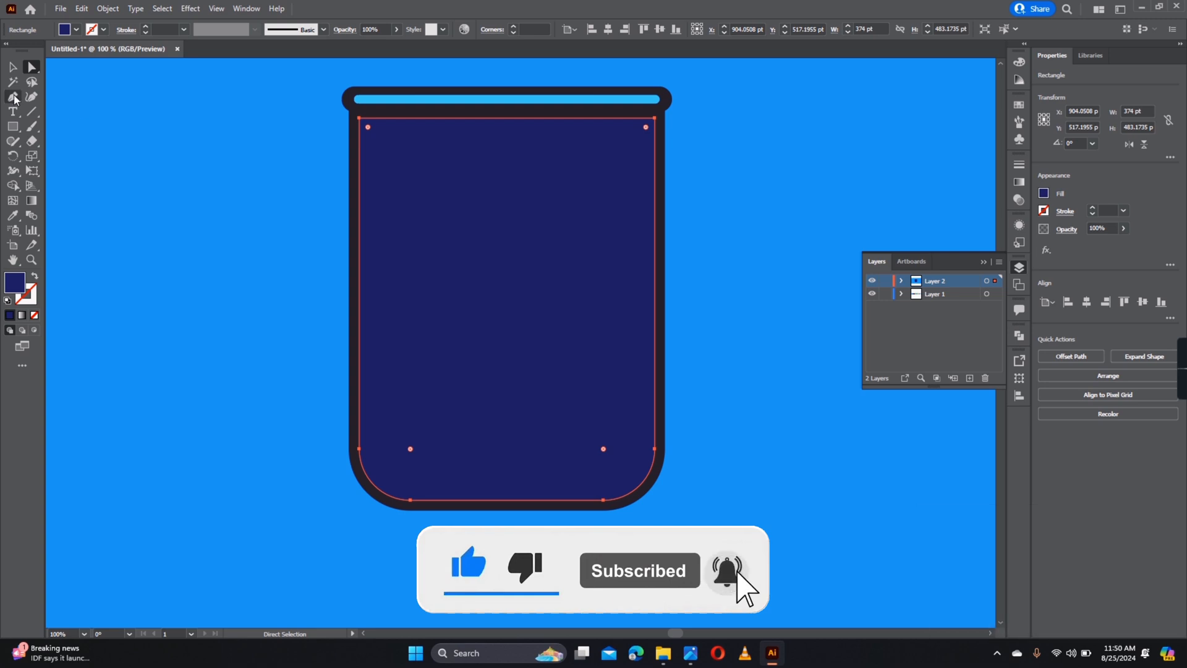
left_click(103, 9)
mouse_move(117, 308)
left_click(318, 350)
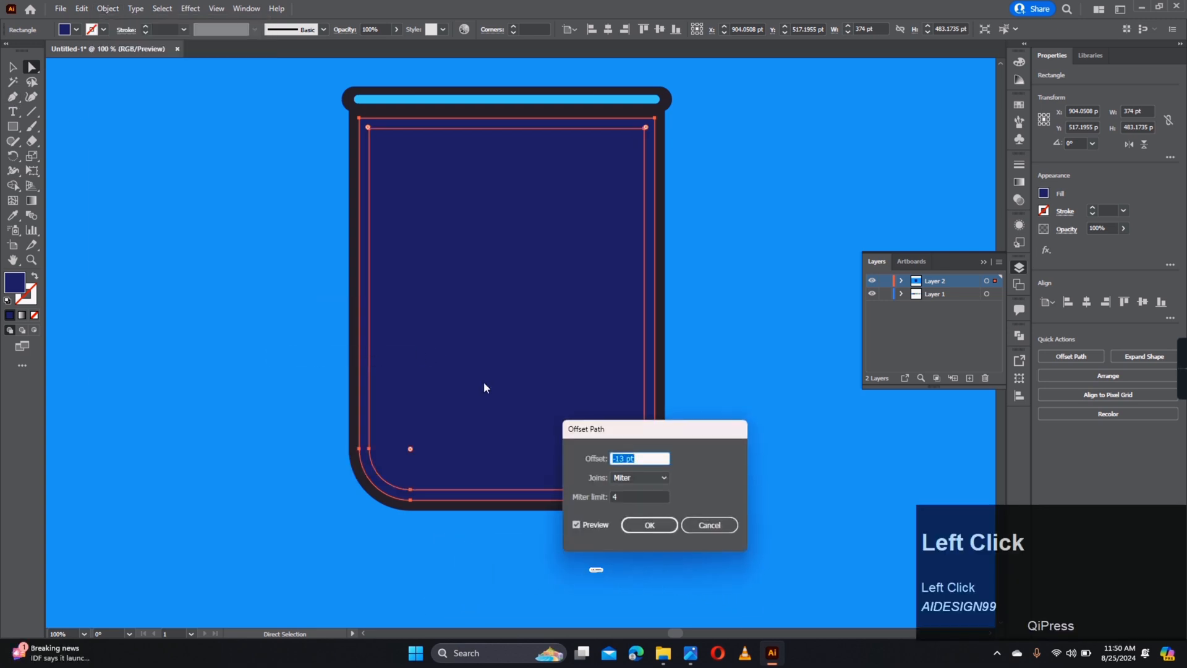
key("Up")
key("Up")
key("Up")
key("Up")
key("Up")
key("Up")
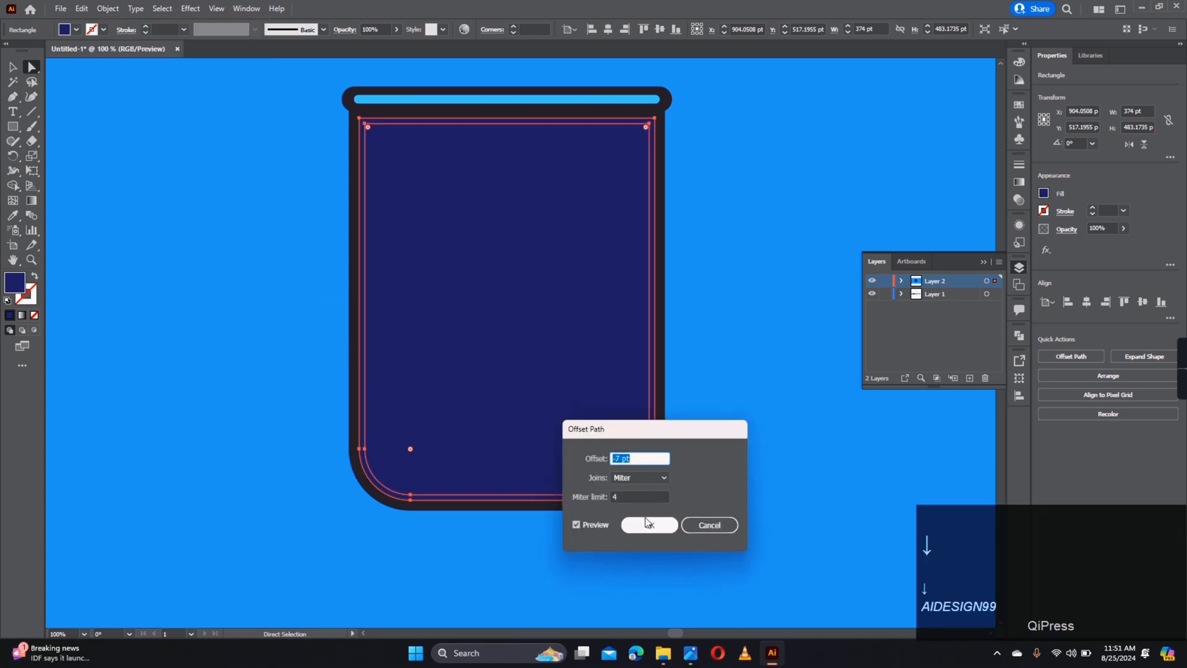
left_click(648, 524)
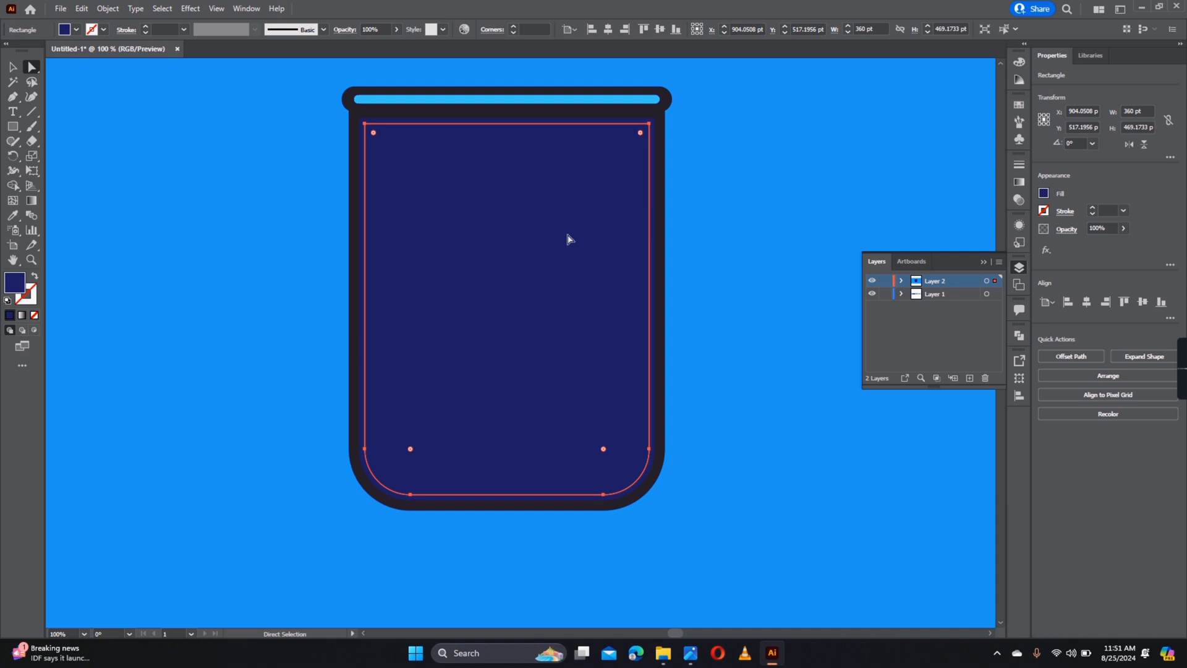
- Fill the new 360×469 pt inset with the bright background blue
scroll(569, 240, "down", 2, "alt")
key("i")
left_click(586, 180)
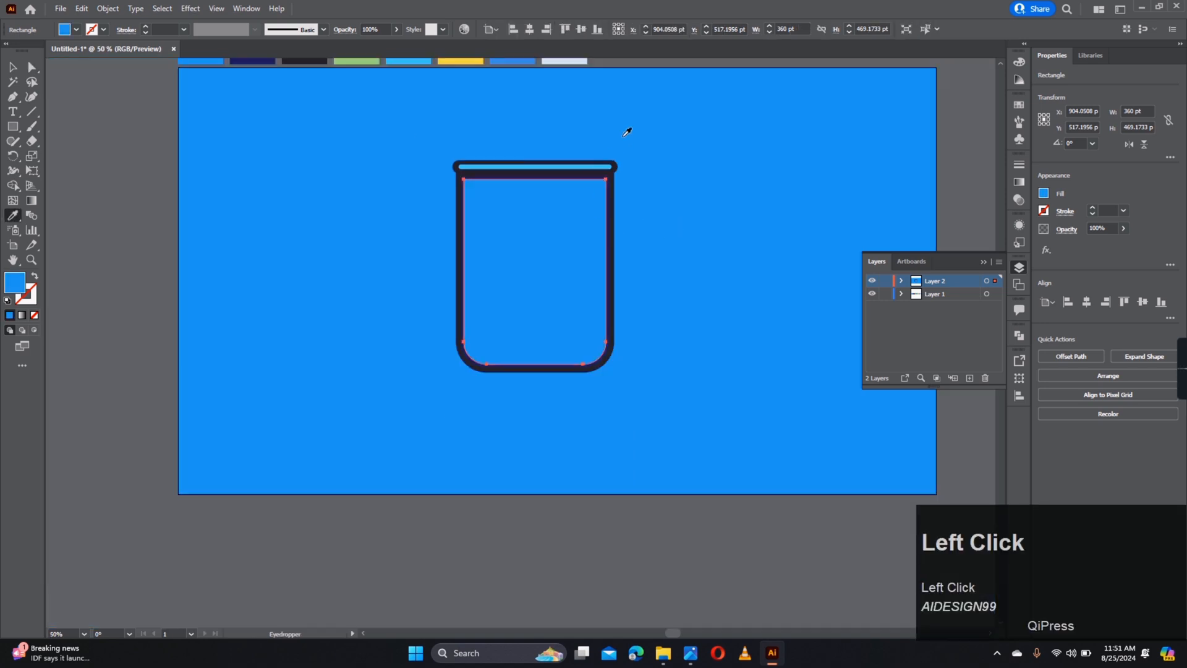
key("a")
left_click(609, 140)
scroll(519, 247, "up", 3, "alt")
left_click_drag(517, 247, 390, 312)
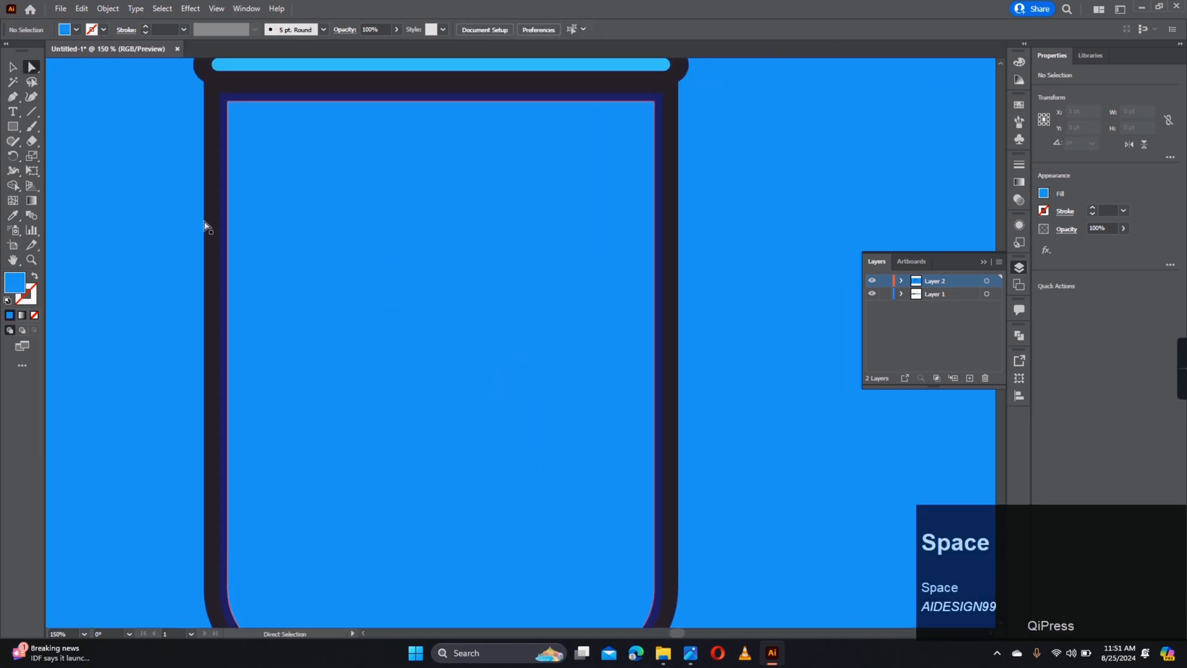
left_click(12, 97)
- Draw a curved Pen path across the glass from left of it to past its right side
left_click(187, 215)
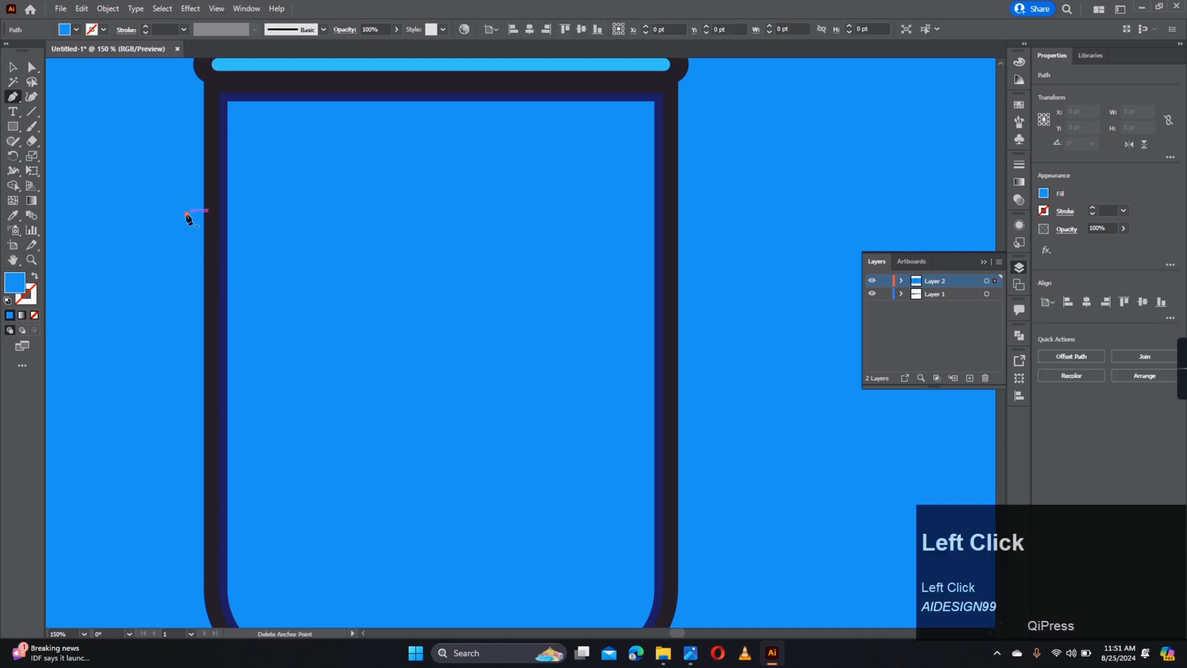
left_click(403, 274)
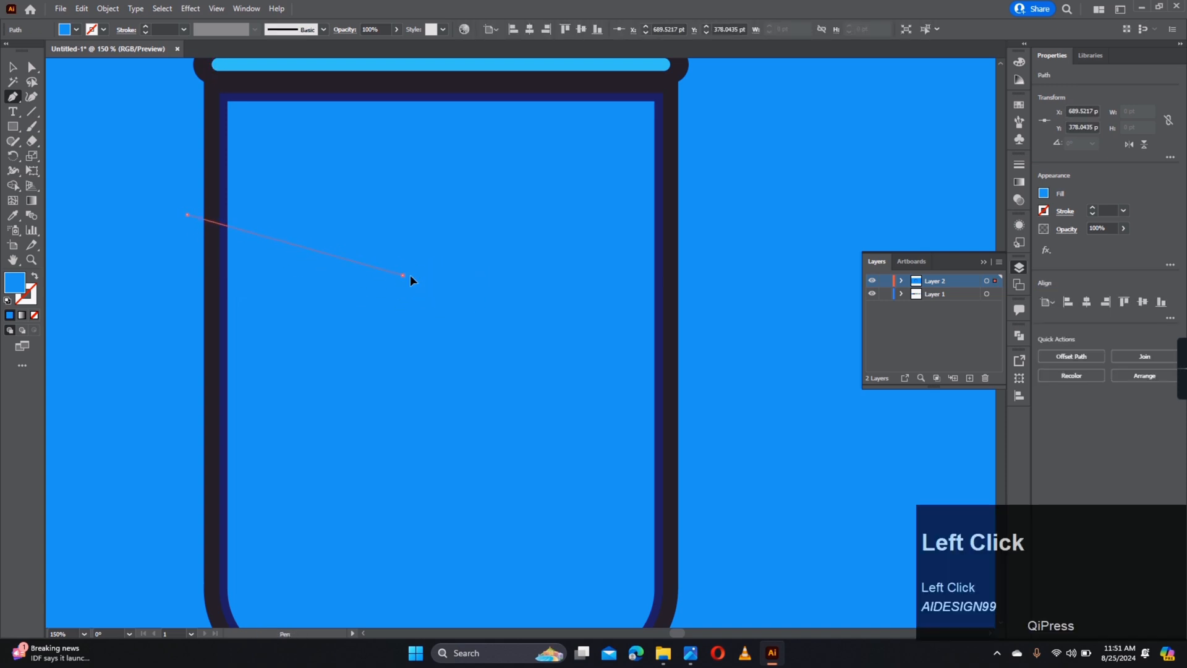
left_click_drag(583, 224, 485, 251)
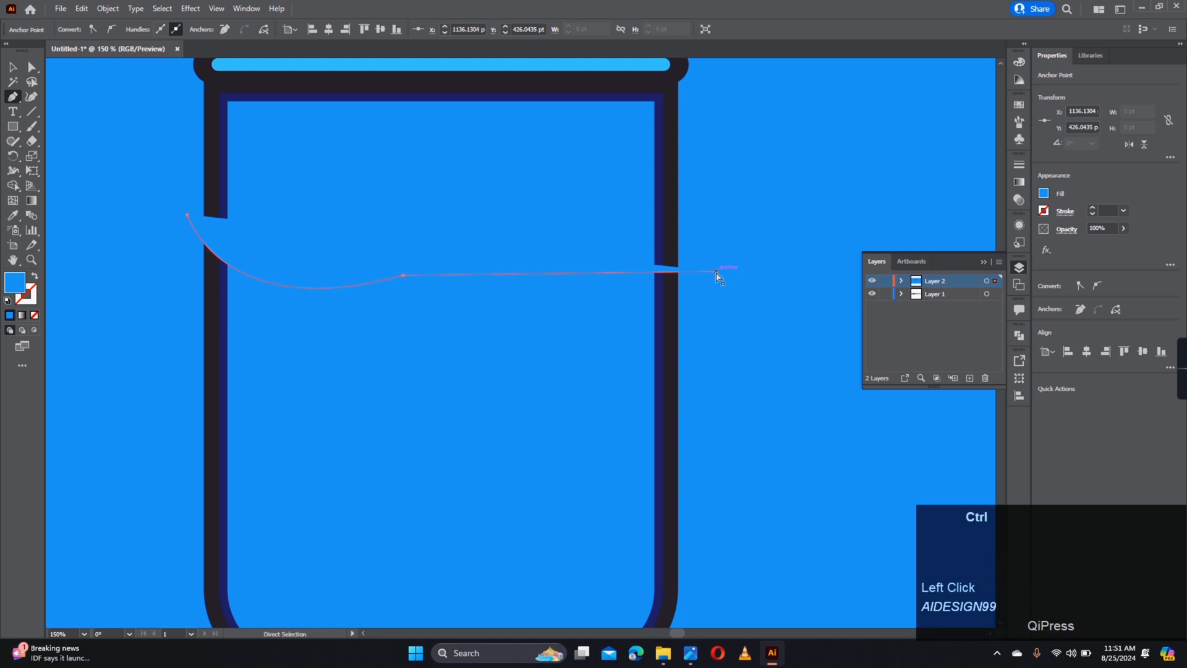
left_click_drag(714, 258, 797, 350)
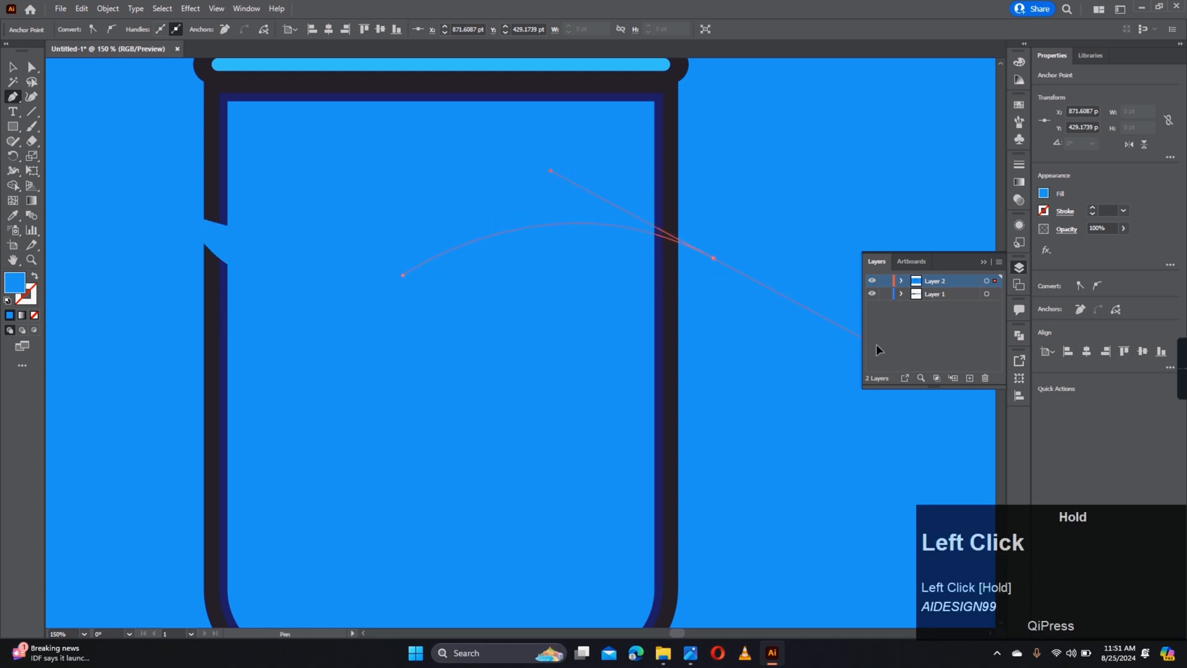
- Smooth the middle anchor into a wave and make the line a blue stroke, no fill
key("a")
left_click(405, 276)
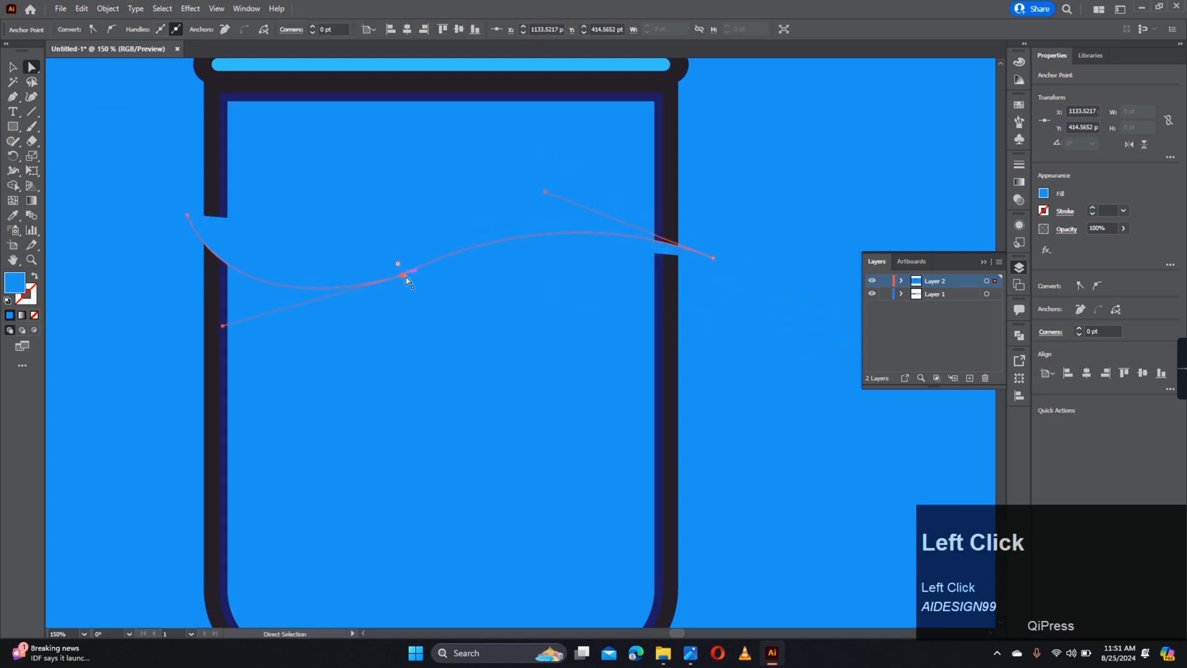
left_click_drag(321, 186, 275, 121)
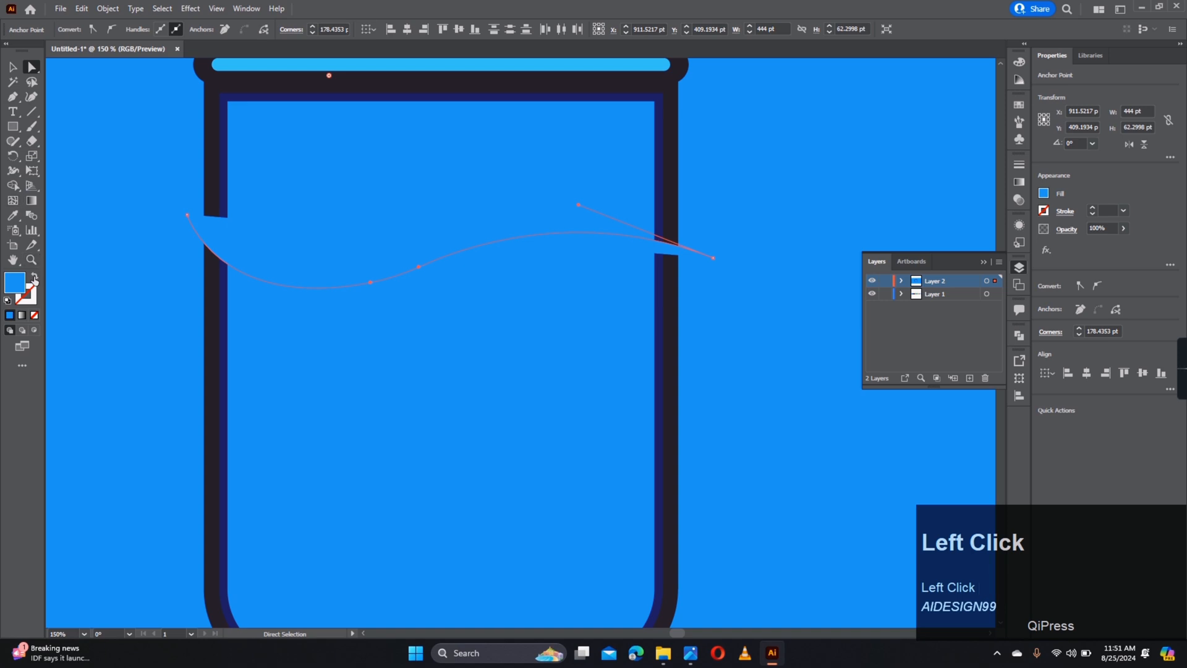
left_click(35, 277)
left_click(12, 67)
- Reflect a copy of the wavy line vertically and move it lower in the glass
key("ctrl+z")
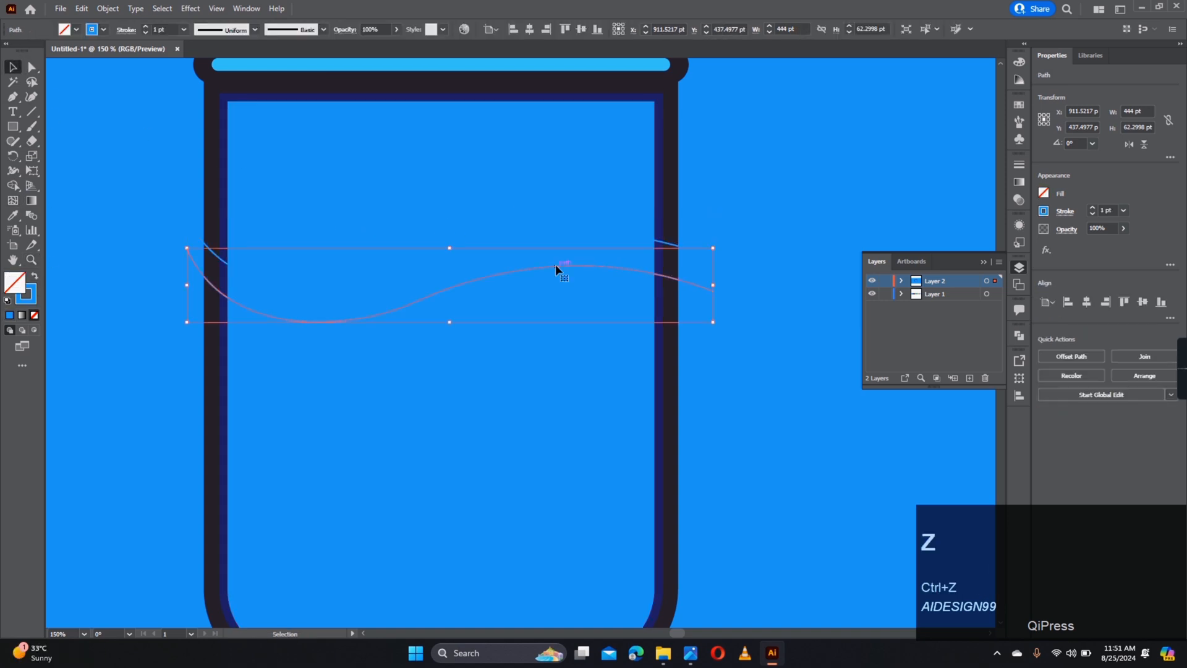
right_click(647, 250)
mouse_move(714, 509)
left_click(818, 554)
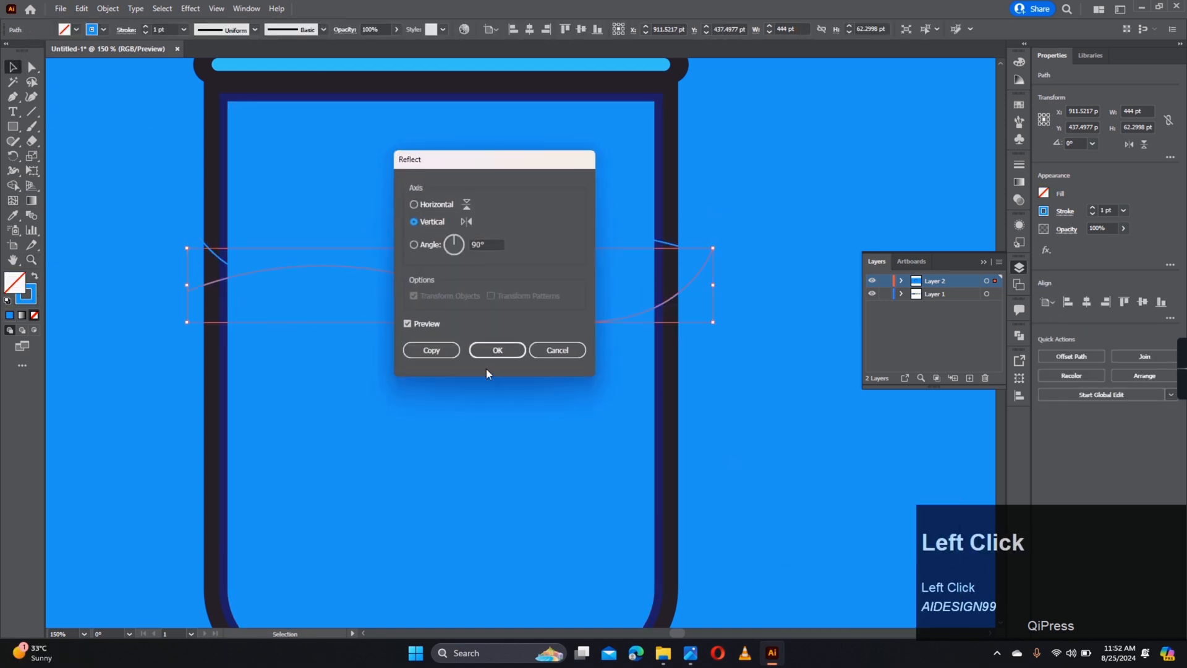
left_click(489, 356)
left_click_drag(445, 286, 440, 316)
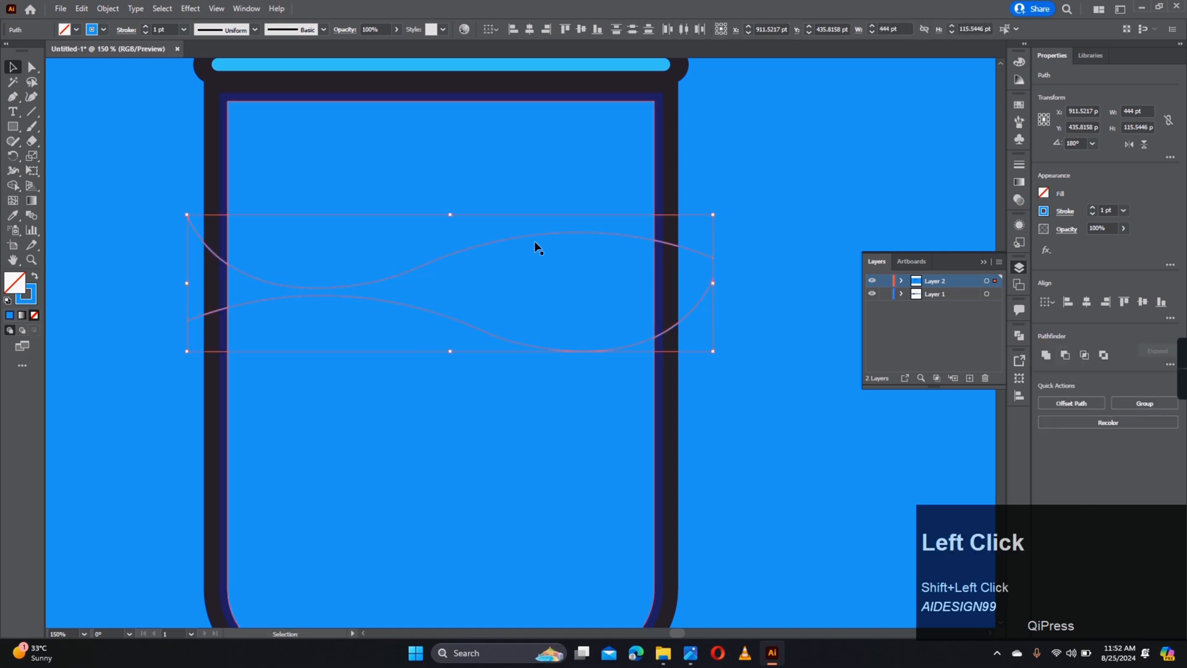
- Adjust the lower wave's position, then raise both waves together
left_click(749, 216)
left_click_drag(667, 331, 697, 312)
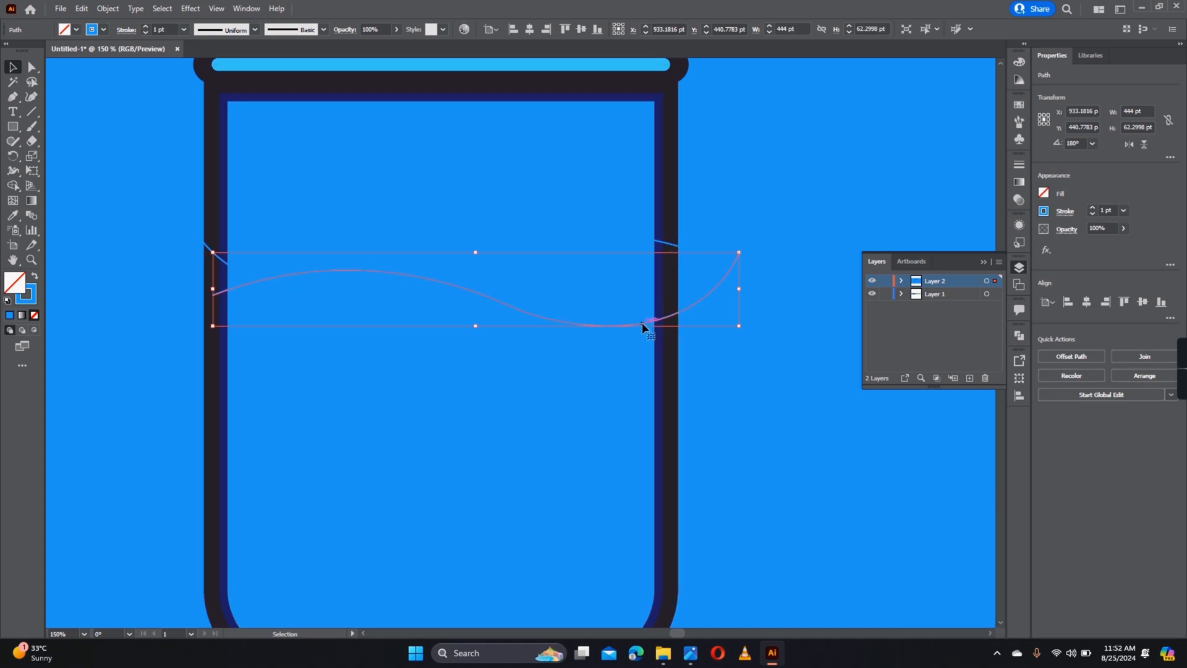
left_click_drag(644, 326, 679, 250)
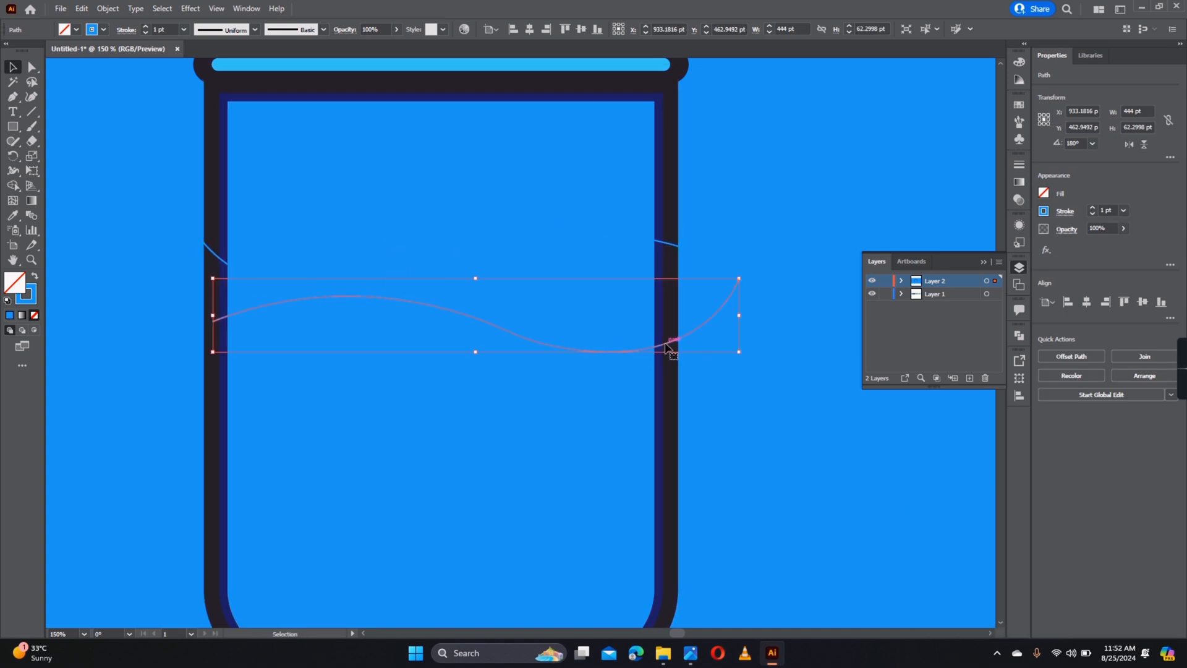
left_click_drag(671, 342, 671, 353)
left_click(660, 241, "shift")
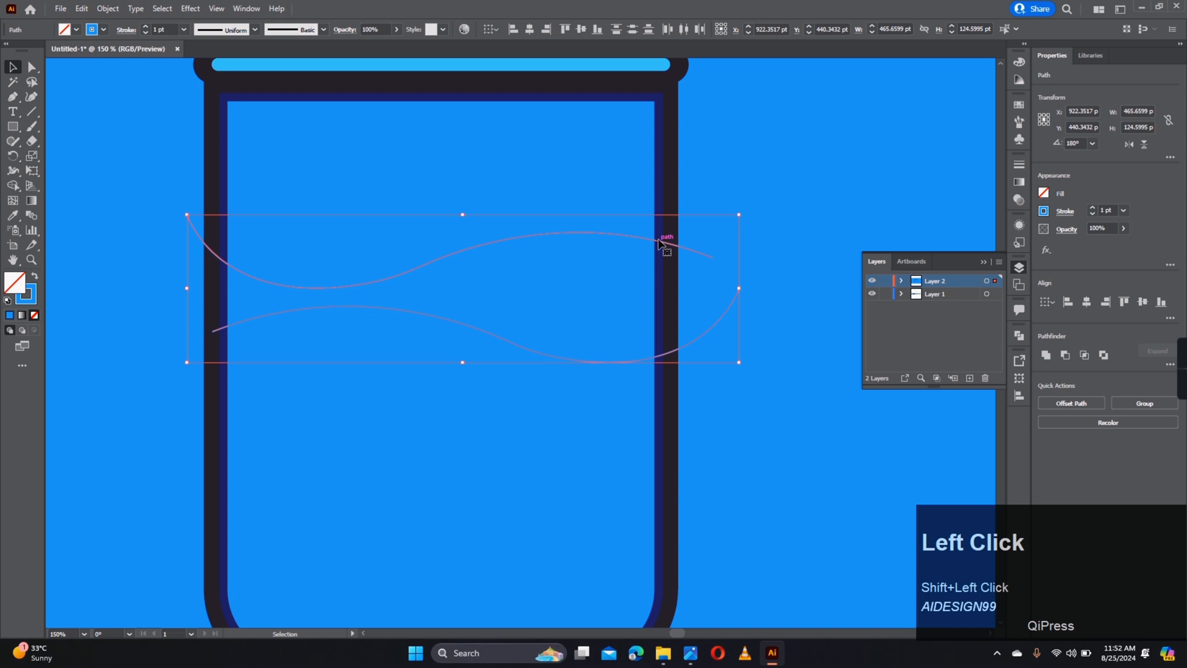
mouse_move(659, 243)
left_mouse_down()
mouse_move(661, 194)
mouse_move(659, 228)
left_mouse_up()
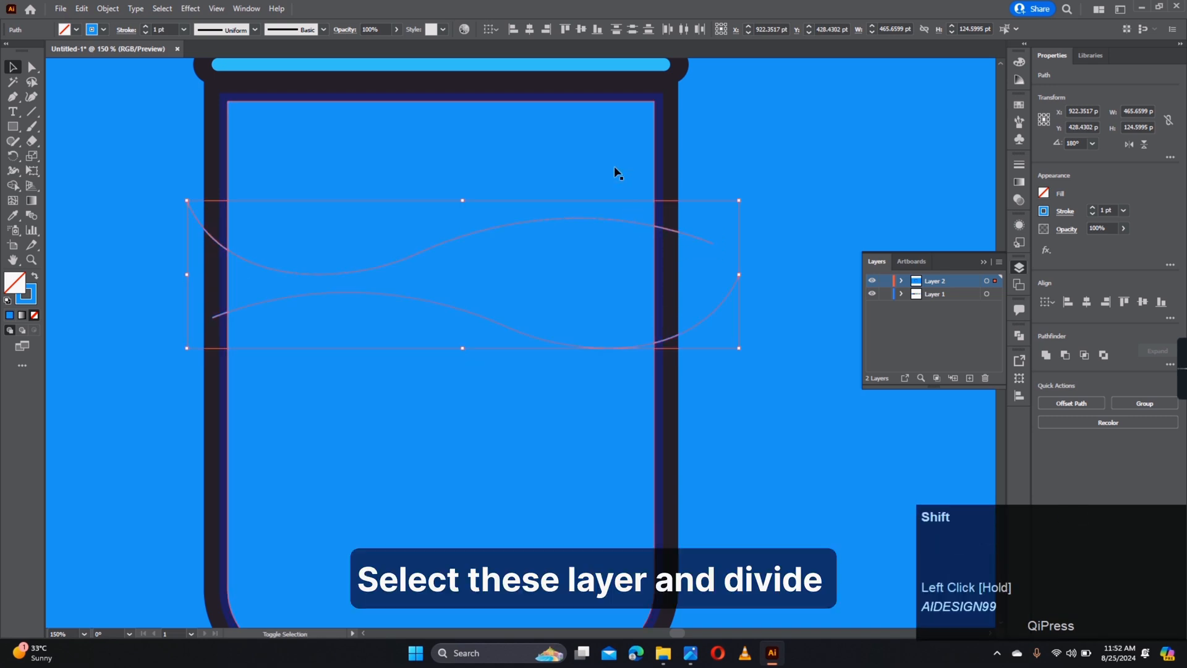
- Divide the overlapping glass-interior shapes along the waves with Pathfinder Divide
left_click(615, 168, "shift")
left_click(1171, 365)
left_click(1047, 430)
left_click(773, 318)
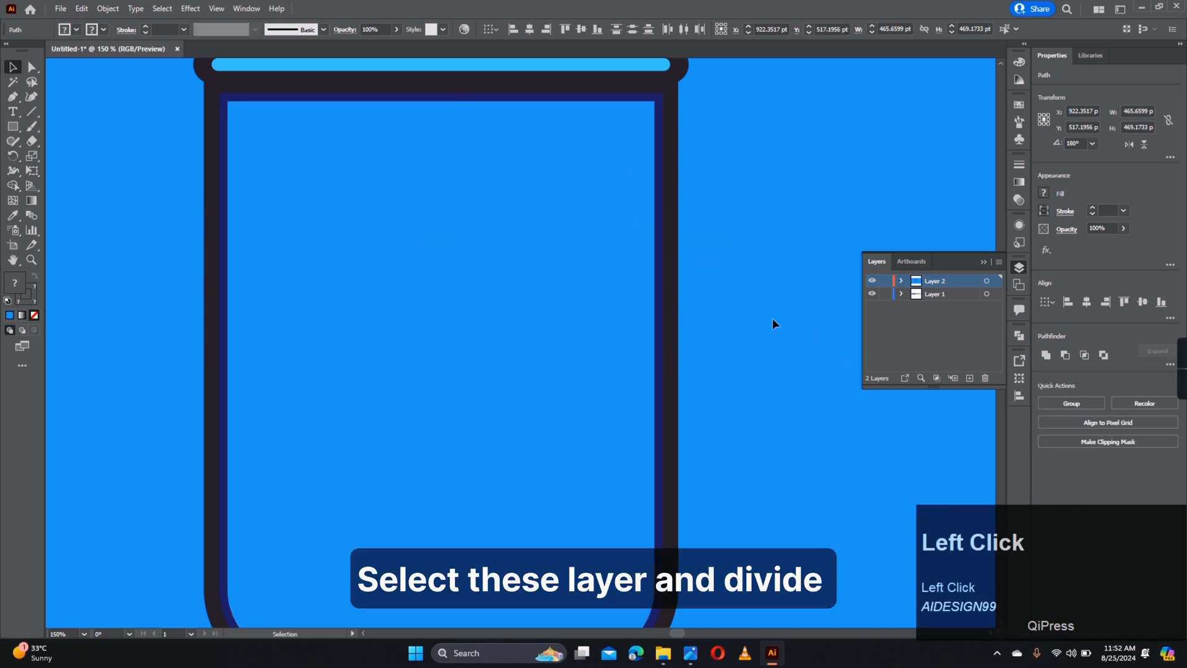
scroll(473, 316, "down", 4)
left_click_drag(473, 303, 474, 312)
- Fill the top piece navy 29265E, the wavy band 5389E5 and the lower water 4FC2FB
key("a")
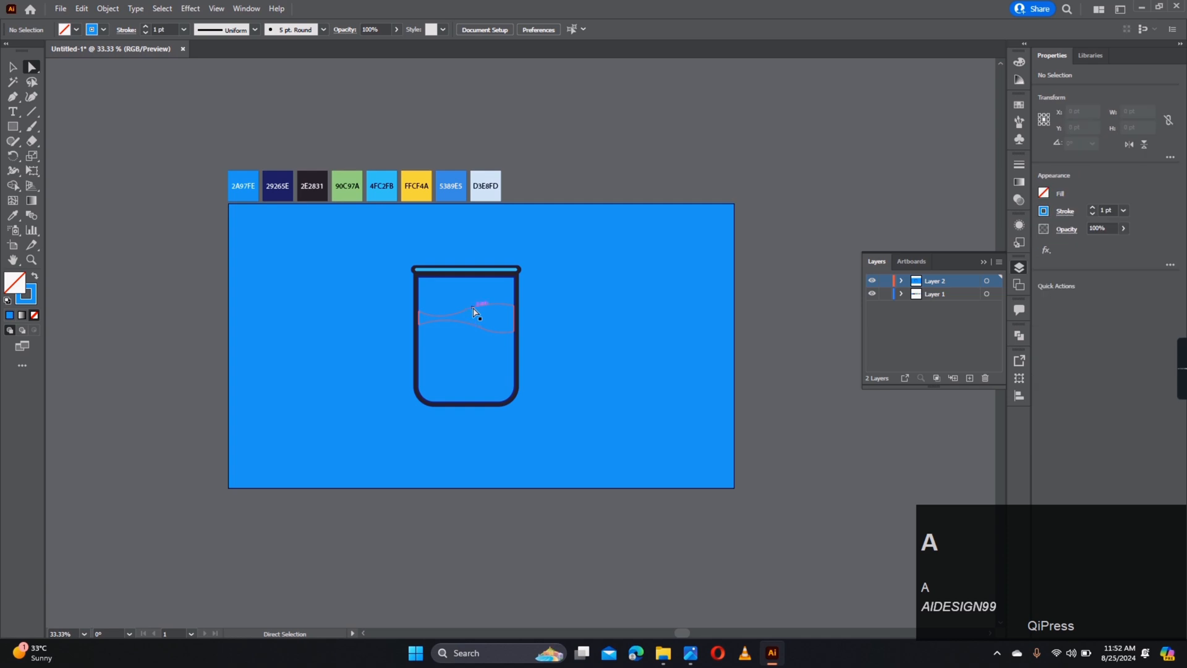
left_click(282, 191)
key("a")
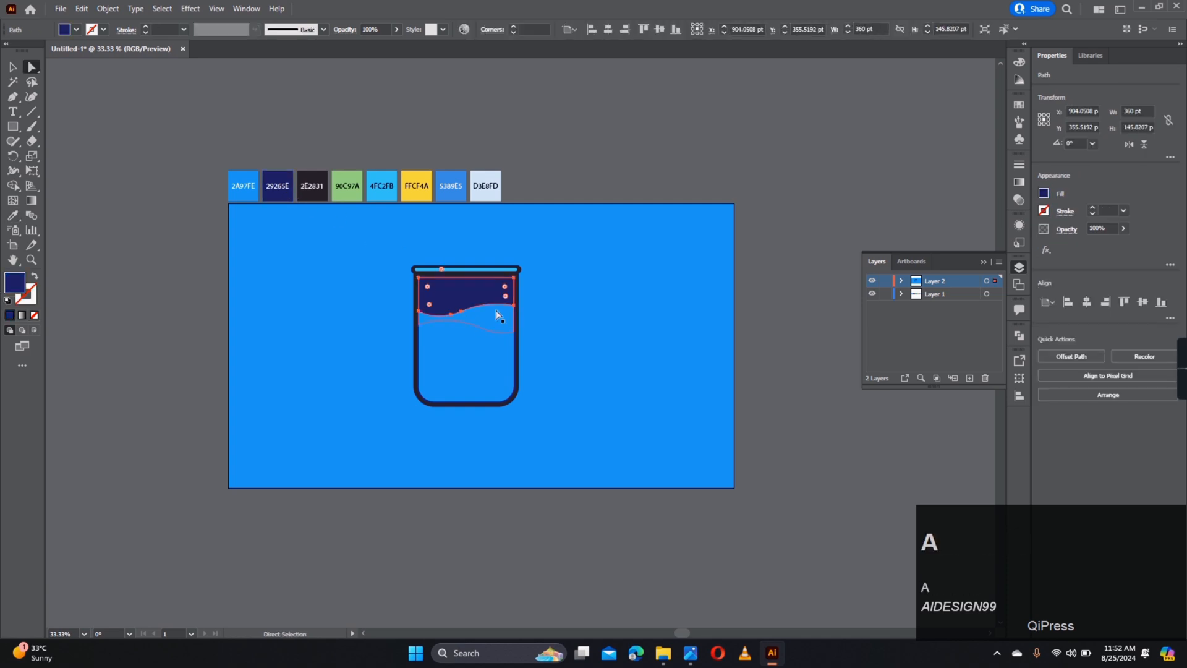
left_click(499, 315)
key("i")
left_click(457, 198)
key("a")
left_click(494, 360)
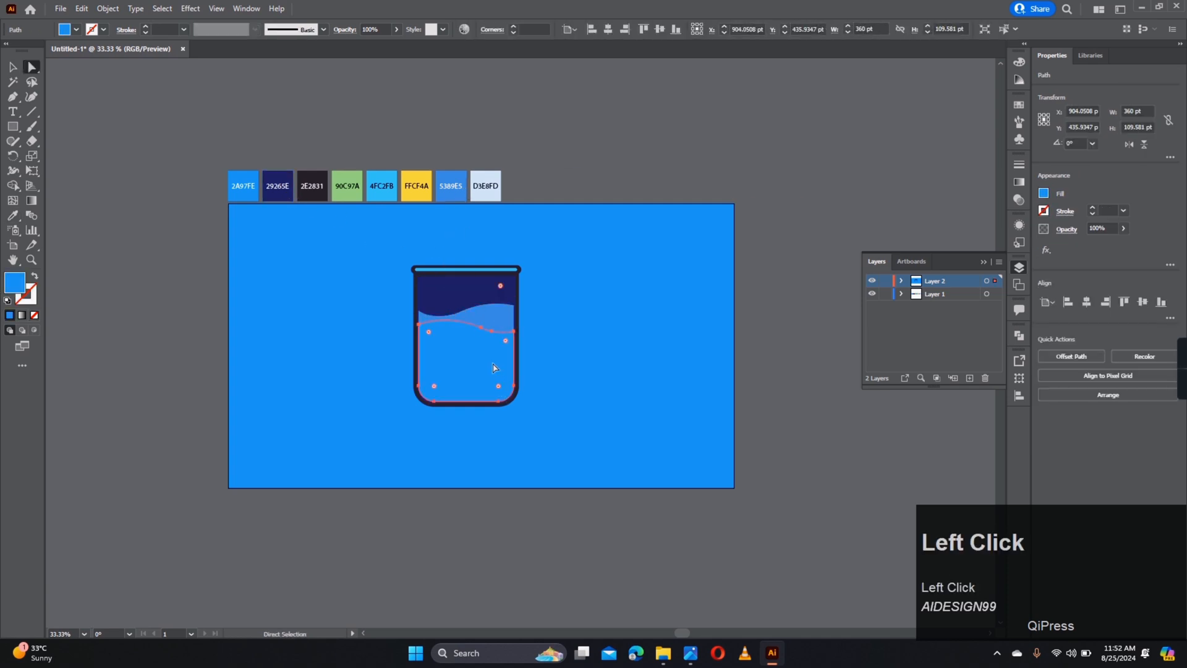
key("i")
left_click(392, 197)
key("a")
left_click(559, 263)
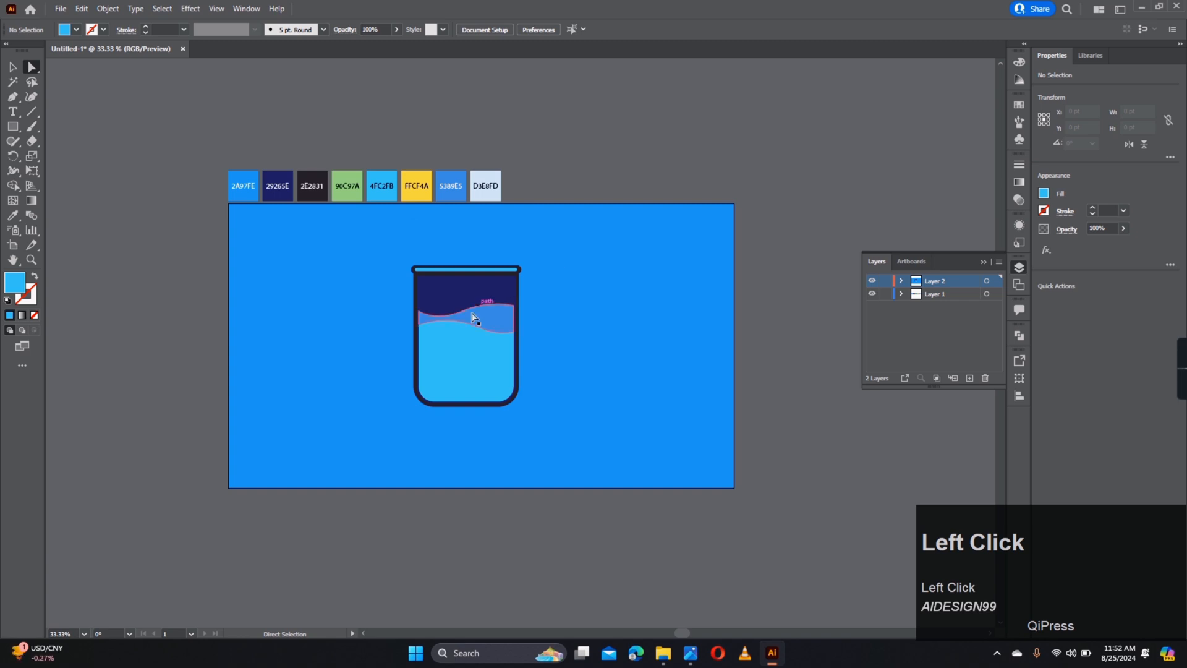
- Scale the liquid group from its centre so it fits inside the glass outline
scroll(461, 339, "up", 1)
left_click_drag(459, 344, 480, 332)
scroll(480, 331, "up", 1)
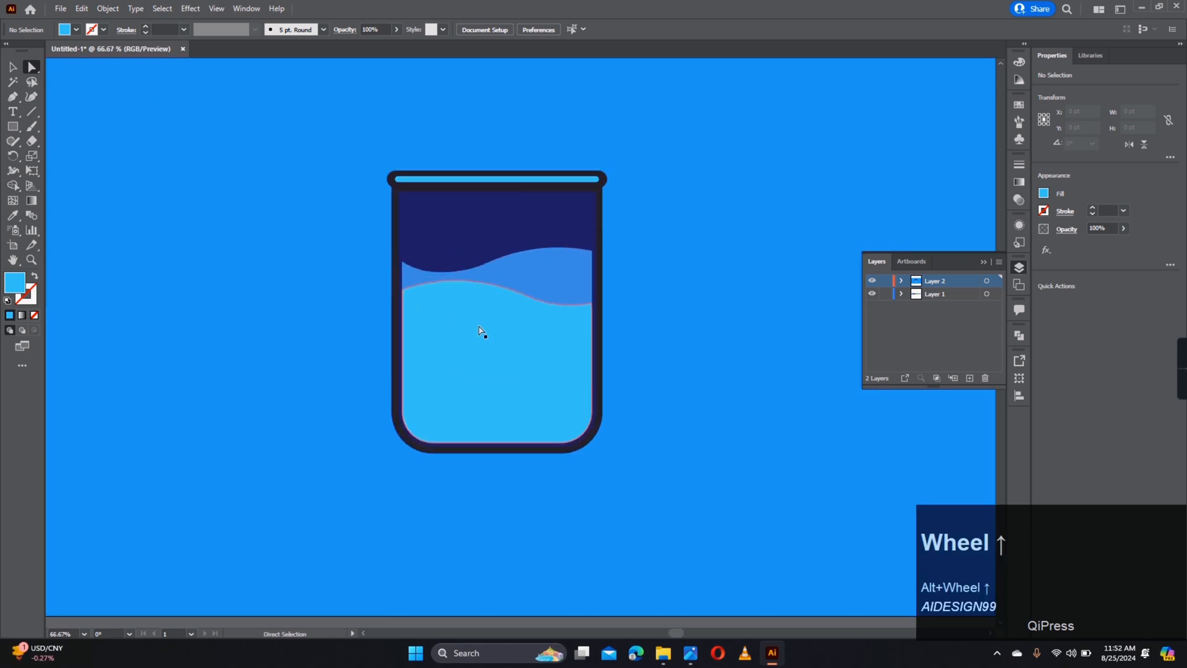
scroll(491, 307, "up", 1)
key("v")
left_click(371, 310)
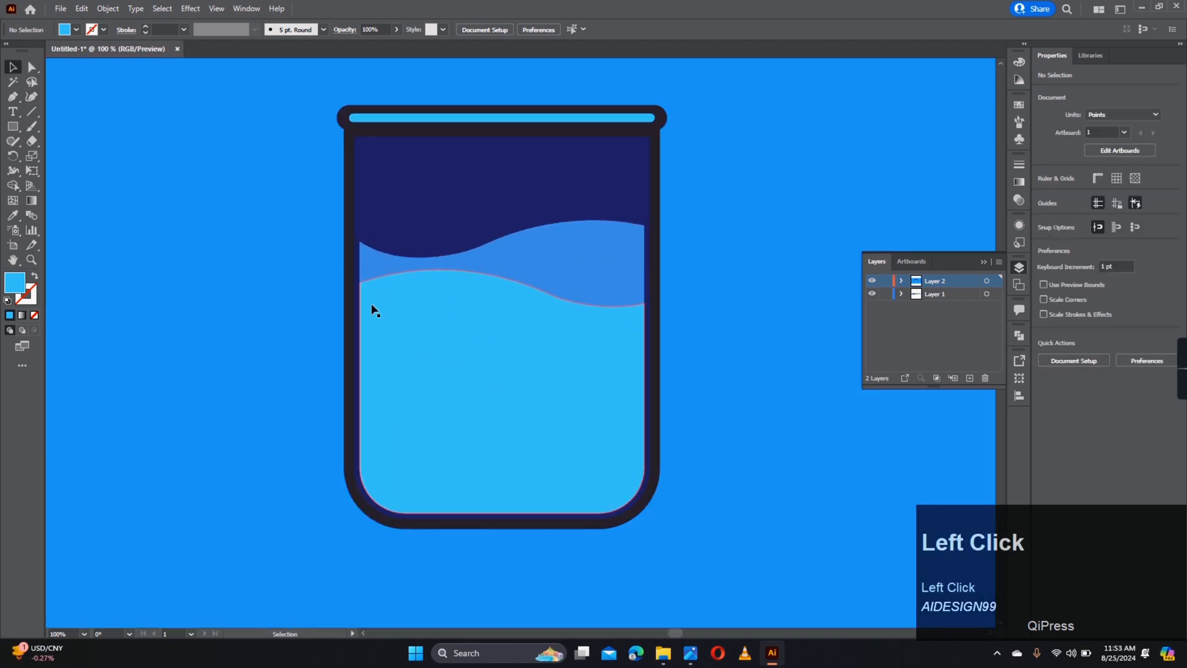
left_click_drag(645, 328, 644, 332)
left_click(693, 326)
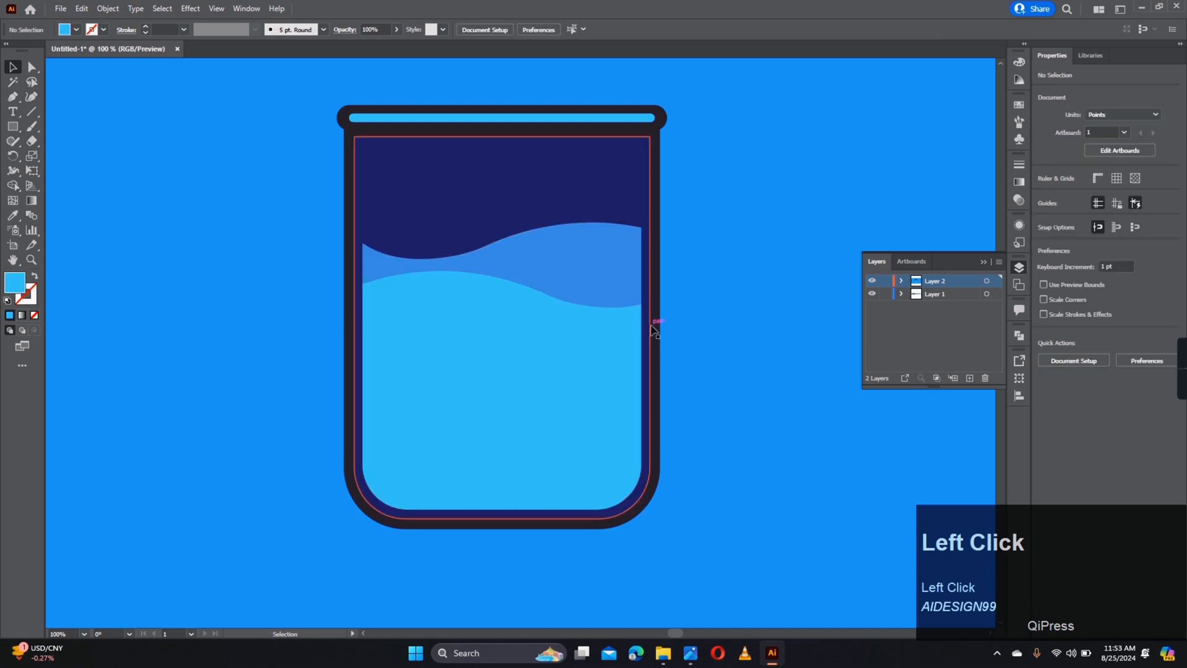
left_click(649, 323)
left_click(698, 310)
scroll(700, 310, "down", 3)
scroll(727, 277, "up", 1)
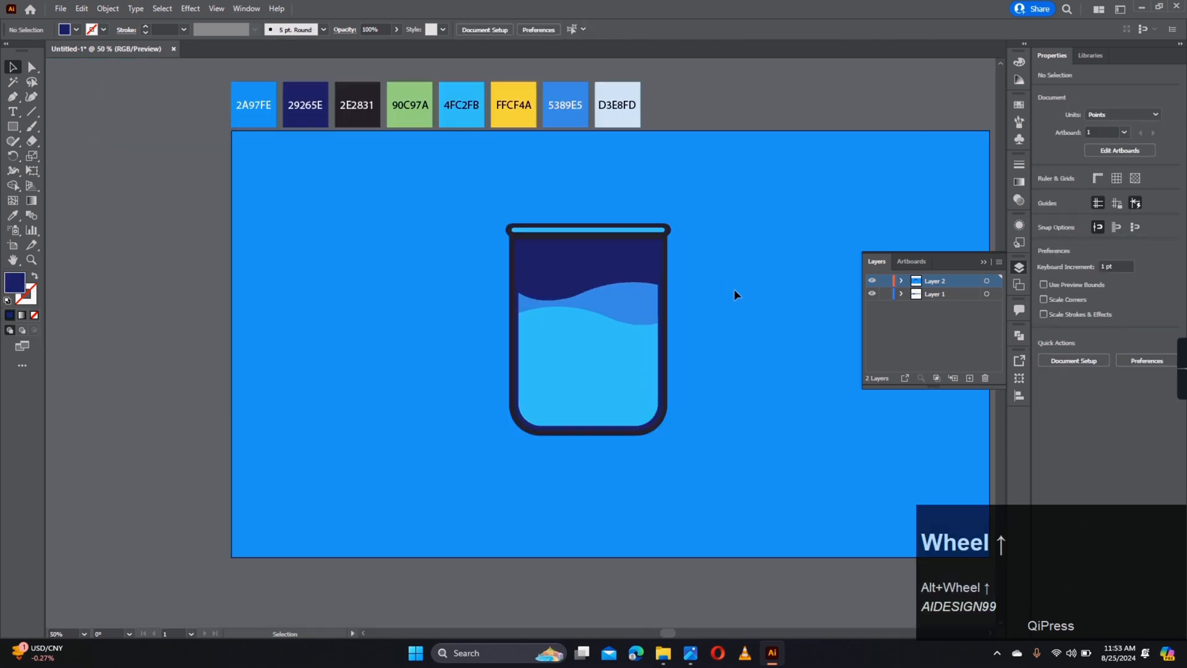
left_click_drag(732, 281, 695, 300)
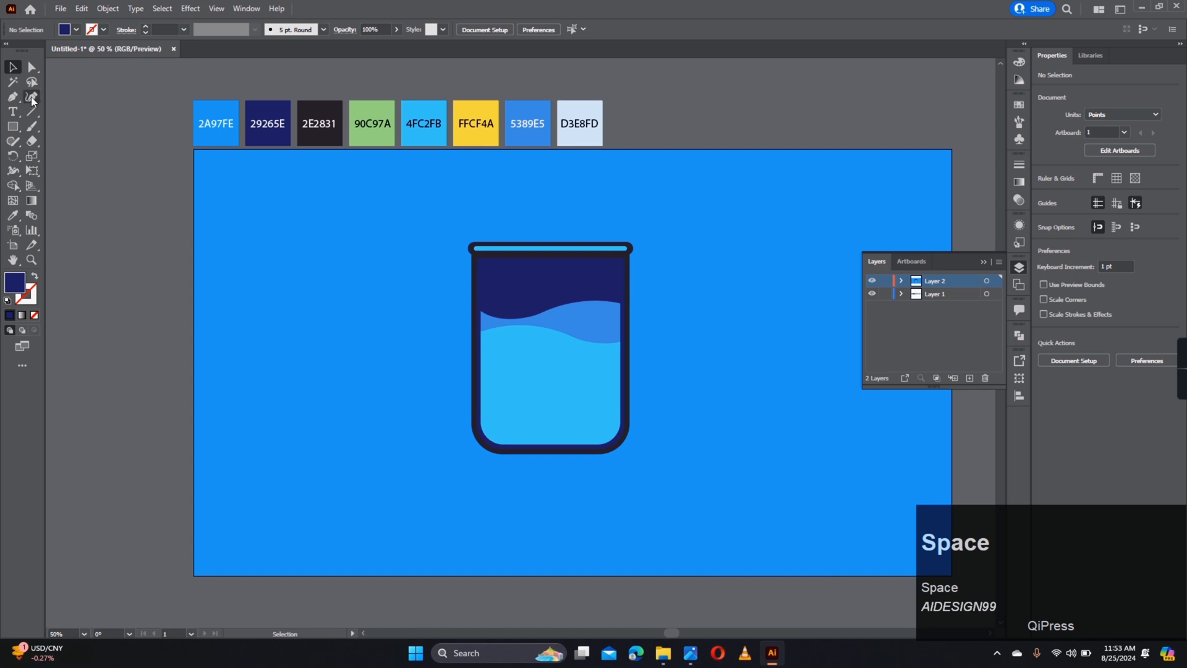
- Draw a tall strip along the glass's left inside and fill it pale D3E8FD
left_click(13, 126)
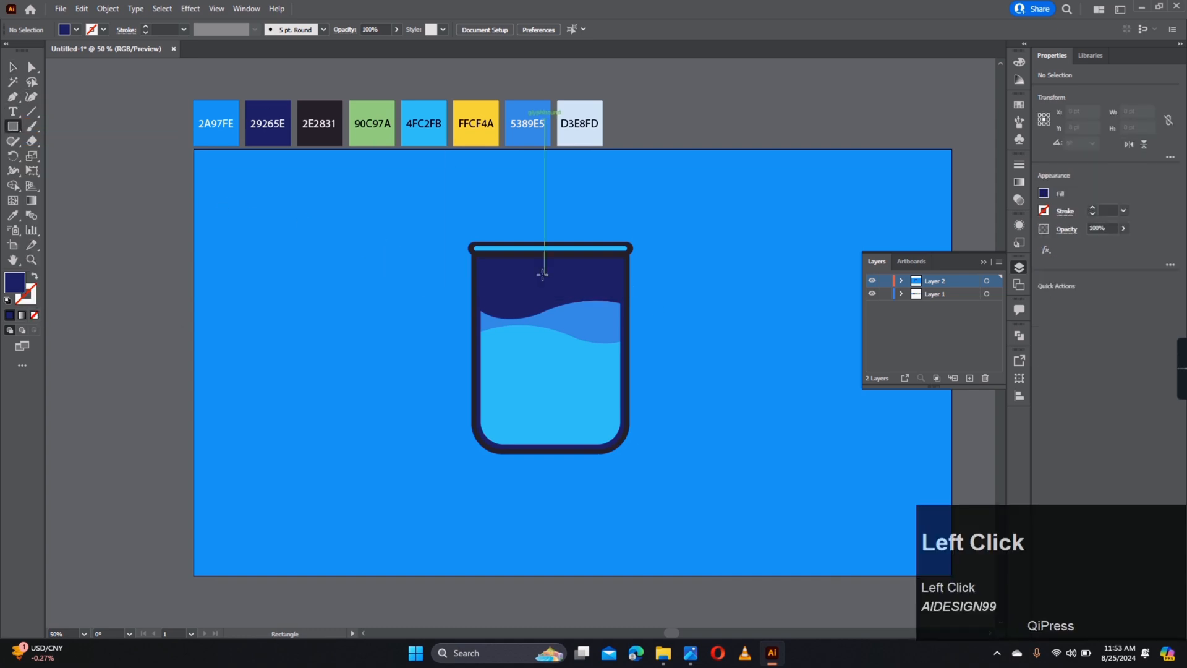
scroll(542, 274, "up", 2)
left_click_drag(453, 241, 435, 567)
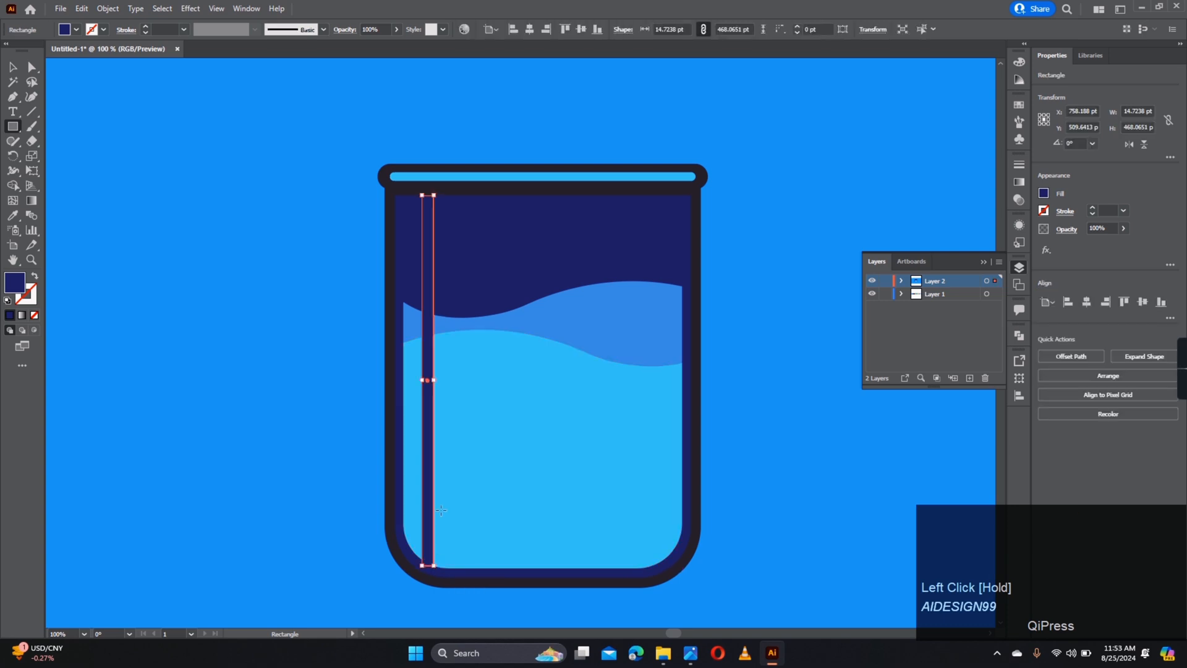
key("i")
scroll(458, 379, "down", 4)
left_click(497, 264)
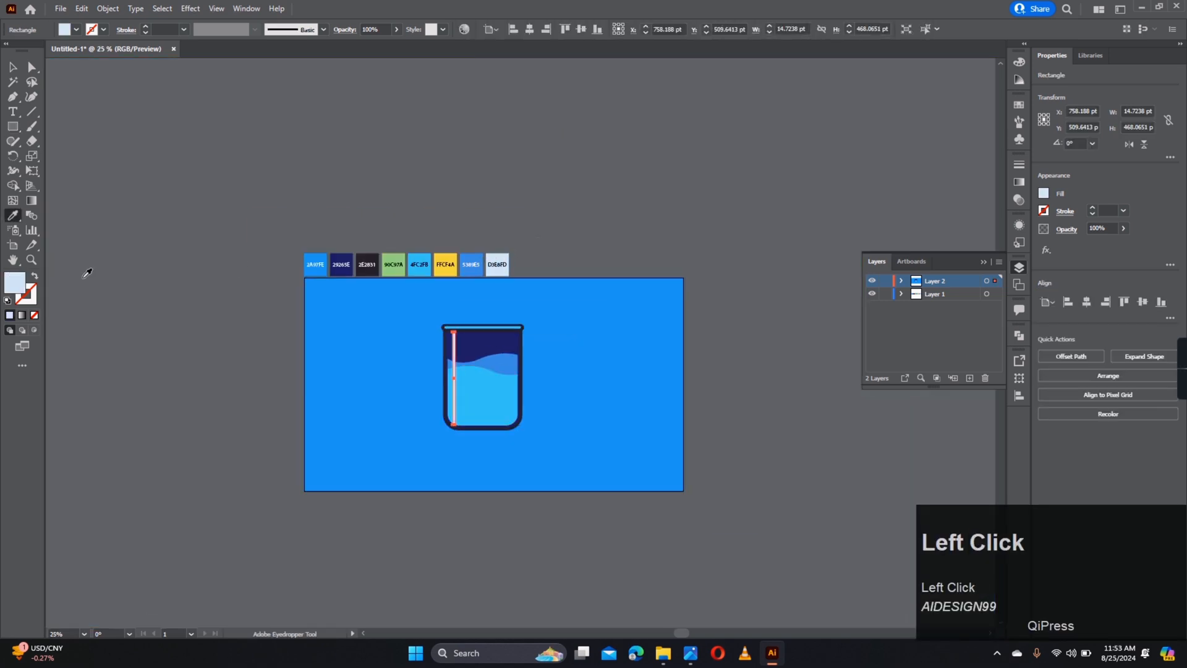
double_click(15, 285)
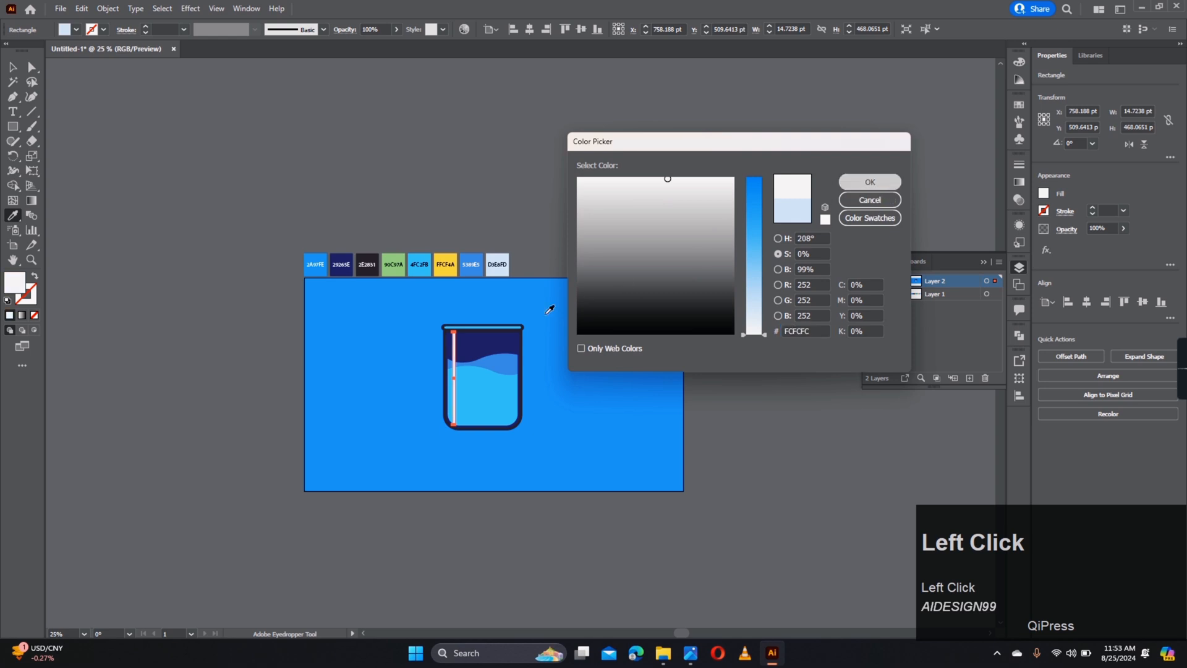
key("Return")
scroll(465, 376, "up", 4)
- Lower the strip's opacity to about 32%
left_click(13, 66)
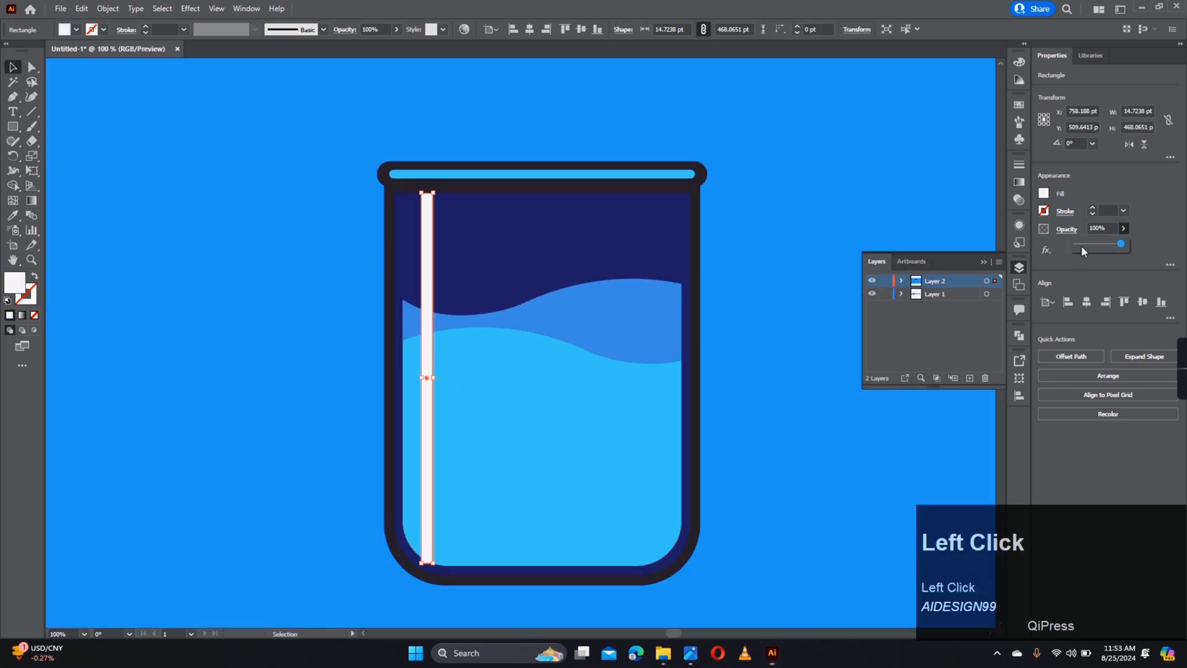
left_click_drag(1082, 246, 1093, 244)
left_click(754, 273)
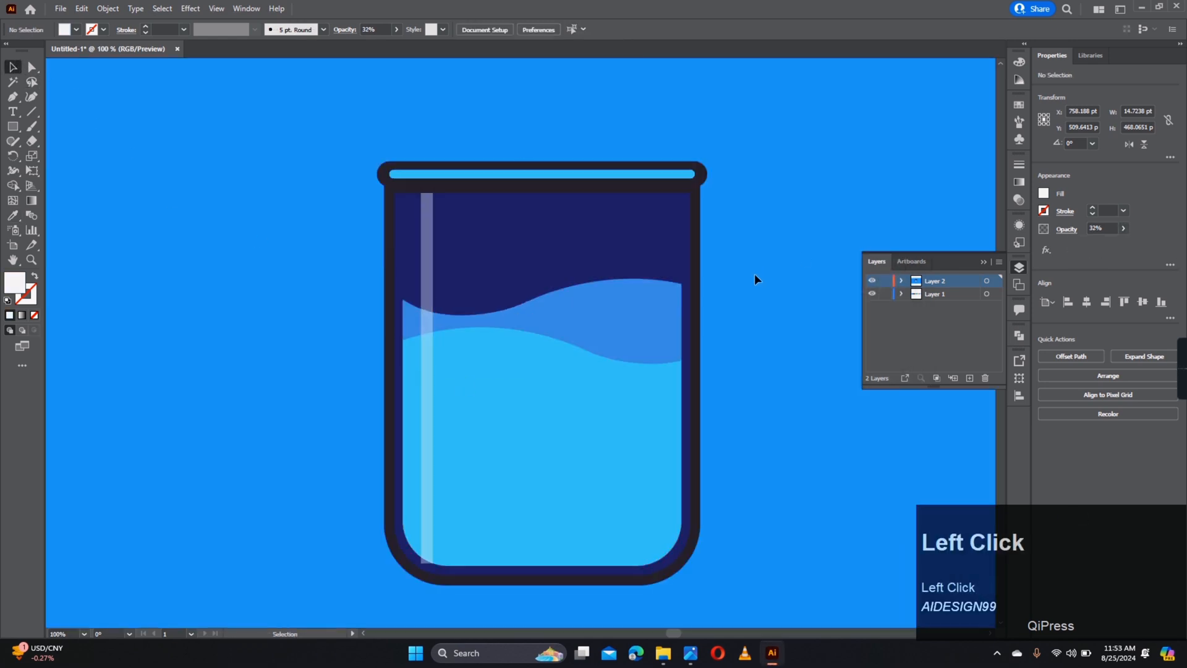
left_click(422, 319)
- Duplicate the strip slightly right and narrow the copy to a thin 2.35 pt line
left_click_drag(422, 318, 443, 323)
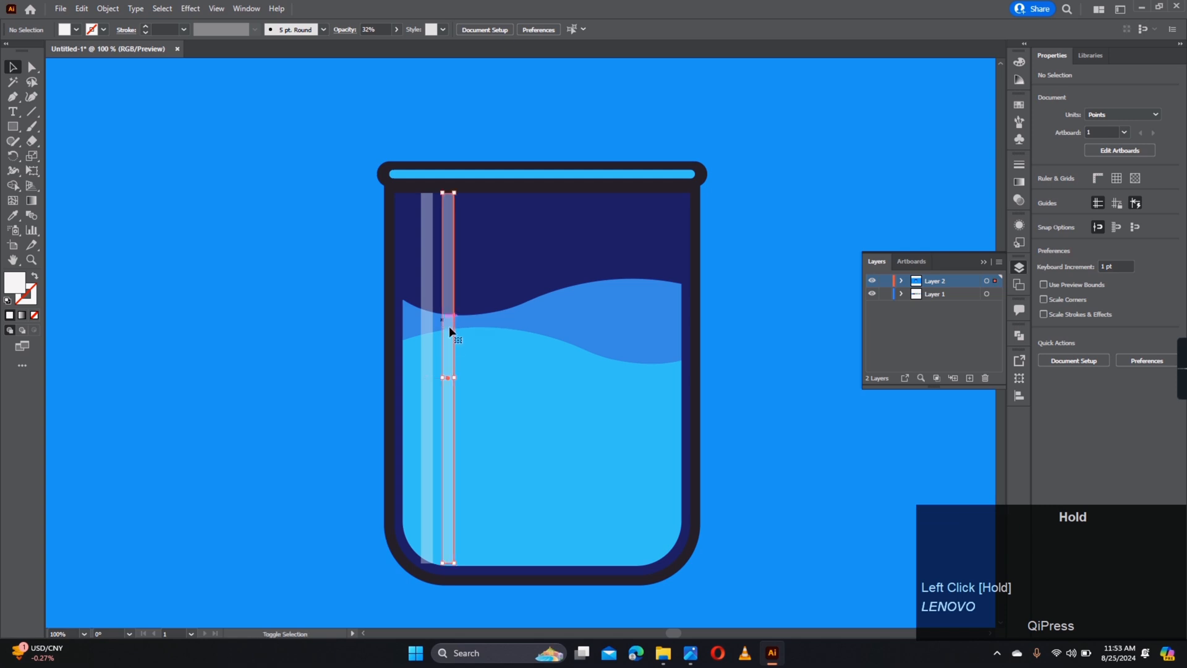
scroll(441, 377, "up", 3)
left_click_drag(464, 379, 437, 382)
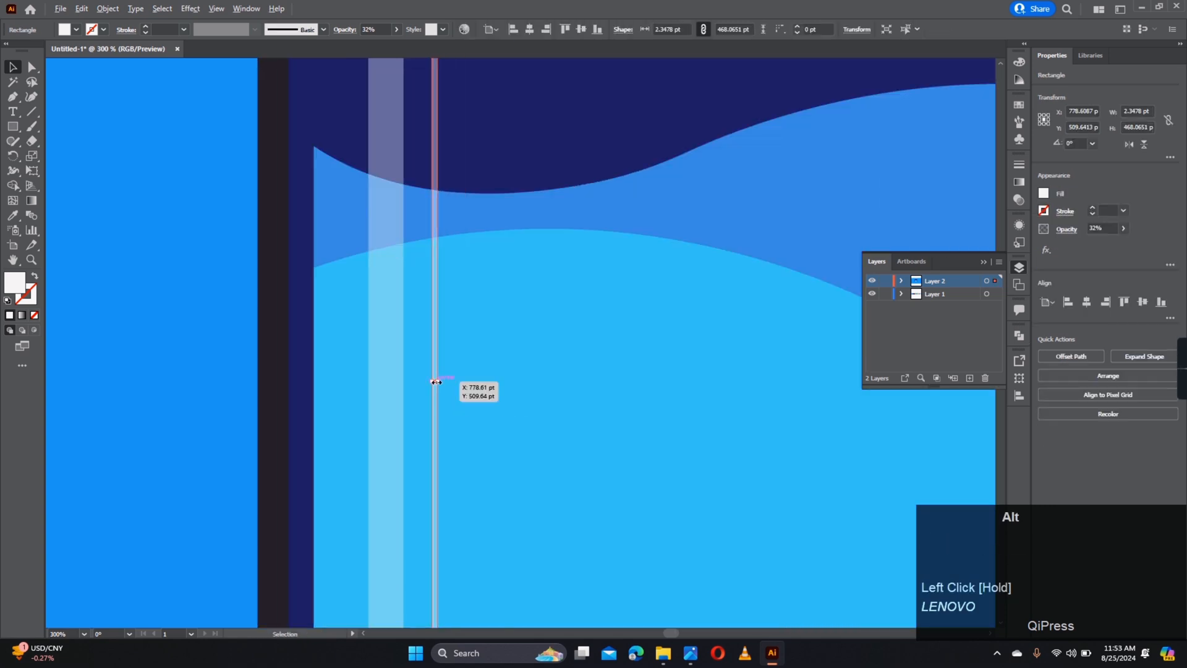
scroll(436, 381, "down", 3)
left_click(724, 373)
left_click_drag(725, 373, 610, 369)
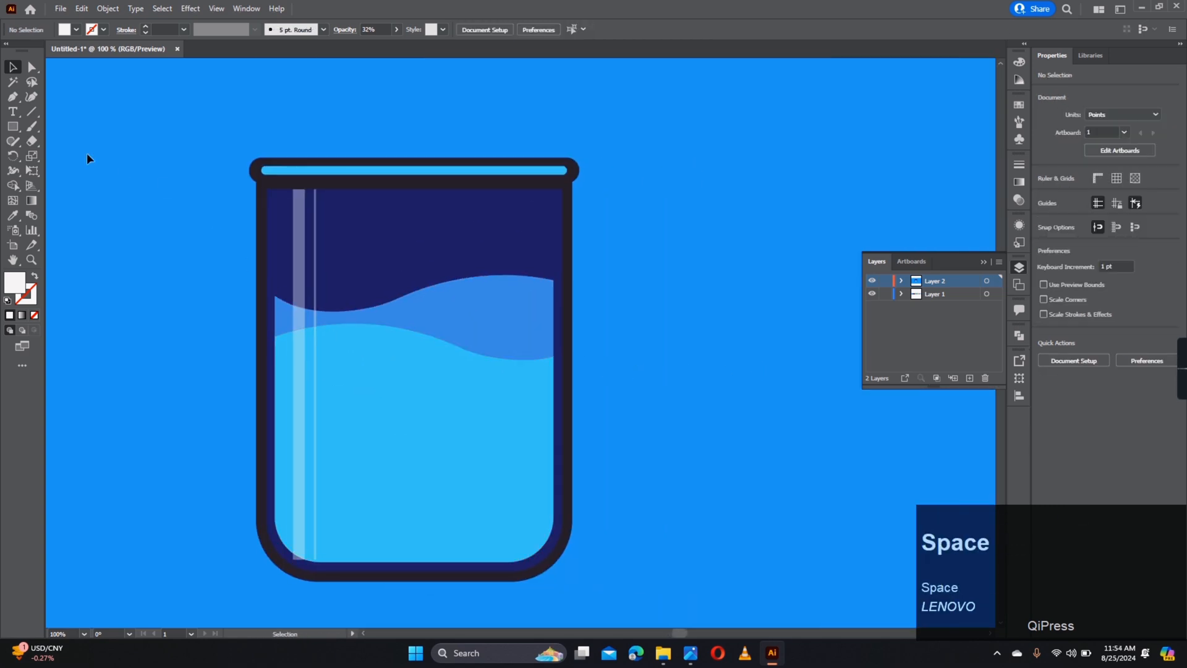
left_click(12, 126)
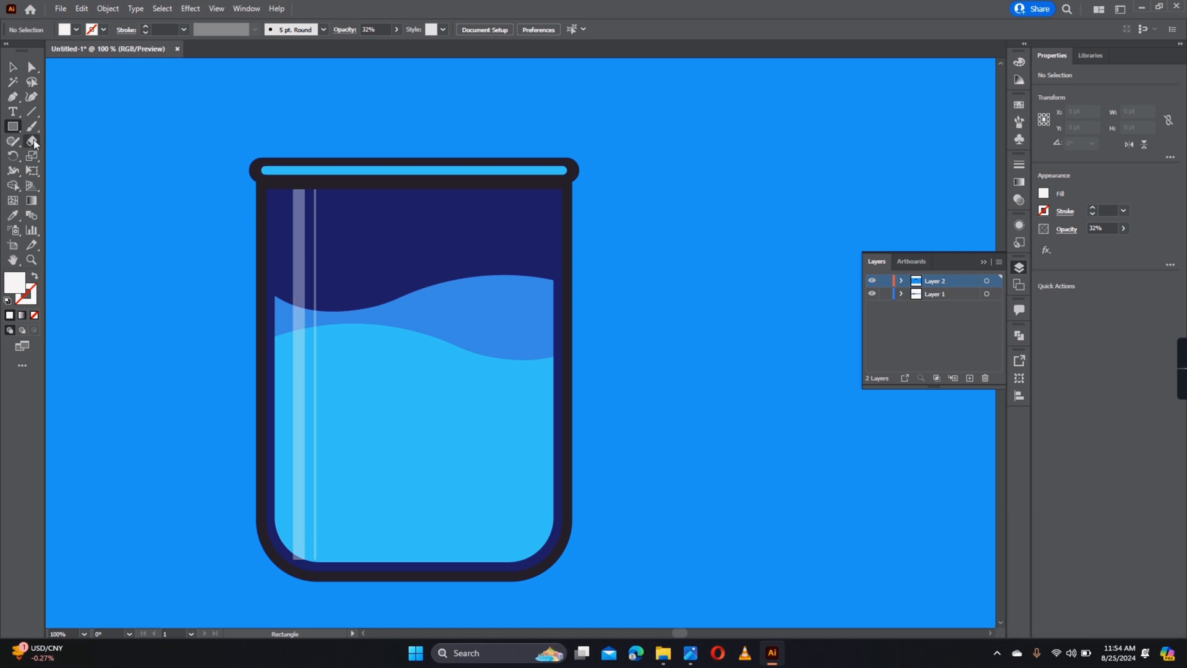
- Draw a circle in the glass's upper left as a 20 pt outline ring and shrink it
right_click(13, 134)
left_click(57, 159)
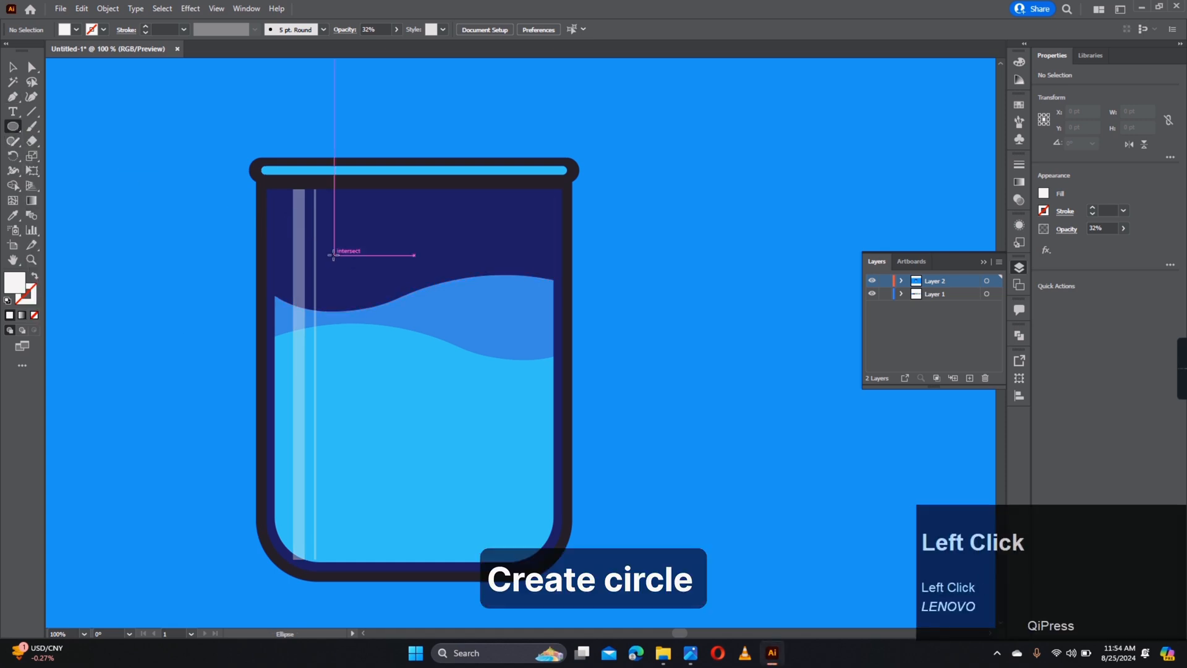
mouse_move(296, 244)
left_mouse_down()
mouse_move(394, 336)
mouse_move(379, 311)
left_mouse_up()
key("shift+x")
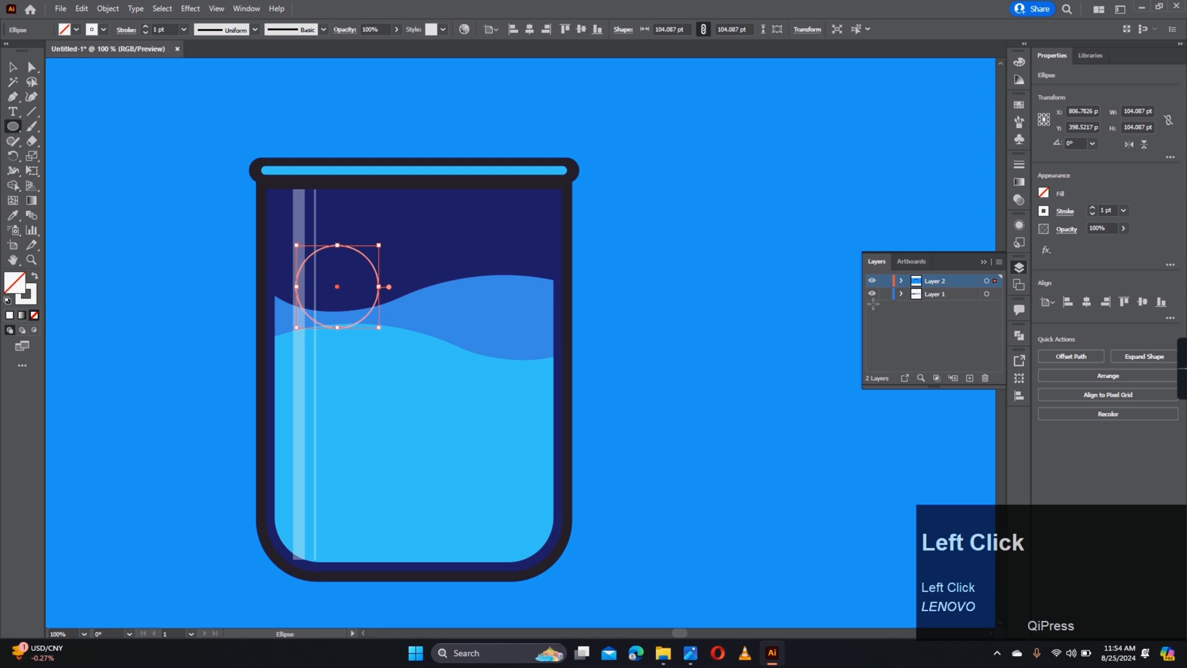
left_click(1124, 210)
left_click(1140, 473)
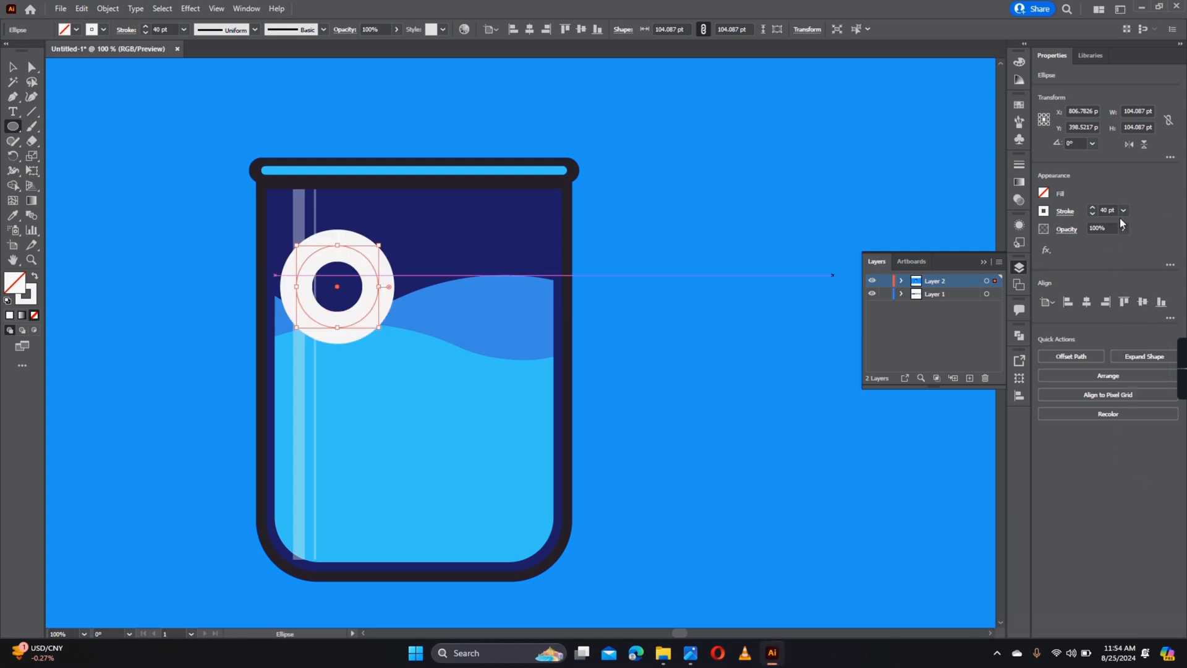
left_click(1123, 211)
left_click(1141, 455)
key("v")
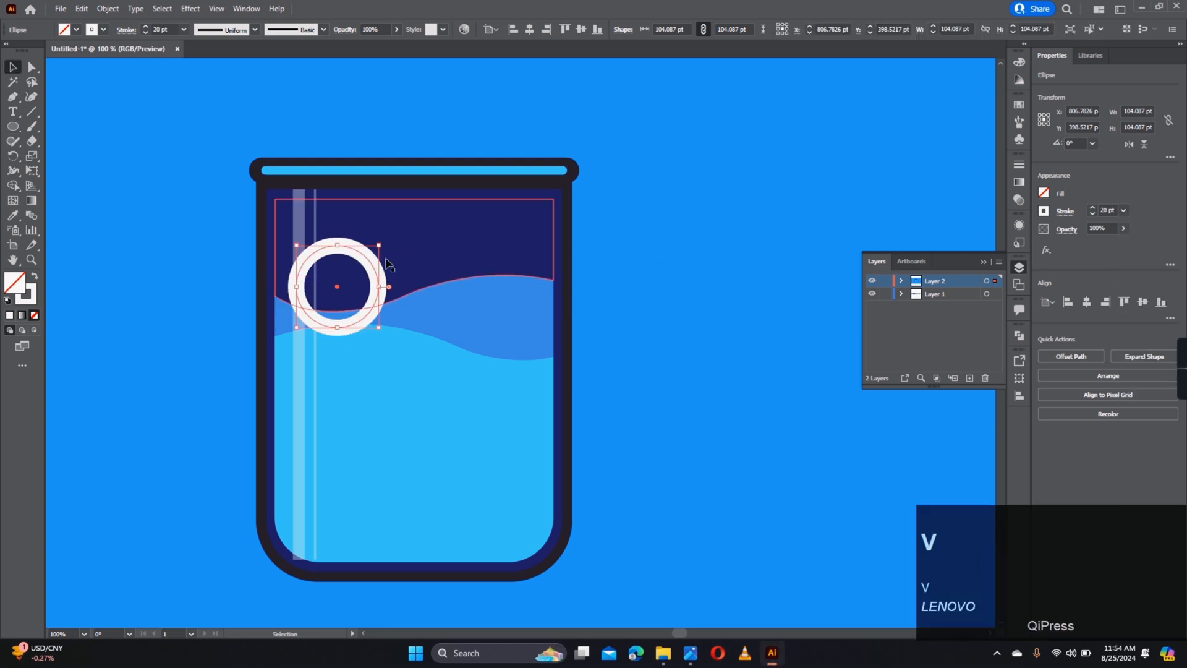
left_click_drag(389, 292, 446, 355)
- Colour the ring pale D3E8FD with an 18 pt outline
key("i")
scroll(350, 308, "down", 1)
key("space")
left_click(541, 158)
left_click(33, 277)
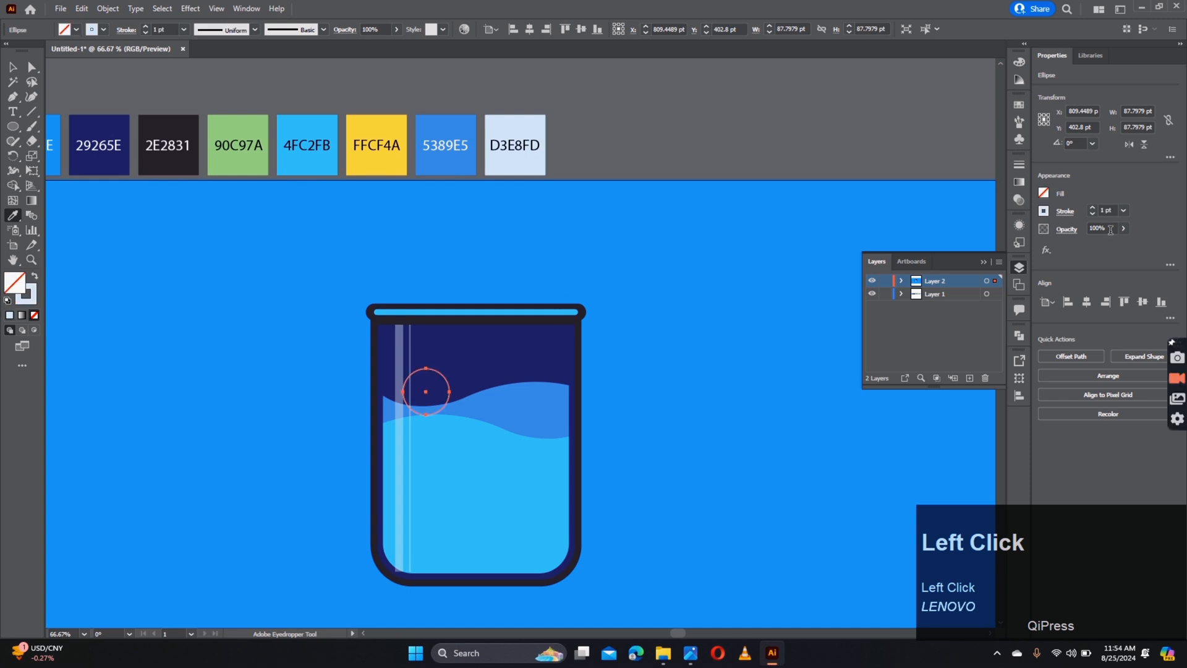
left_click(1123, 211)
left_click(1149, 443)
left_click(13, 66)
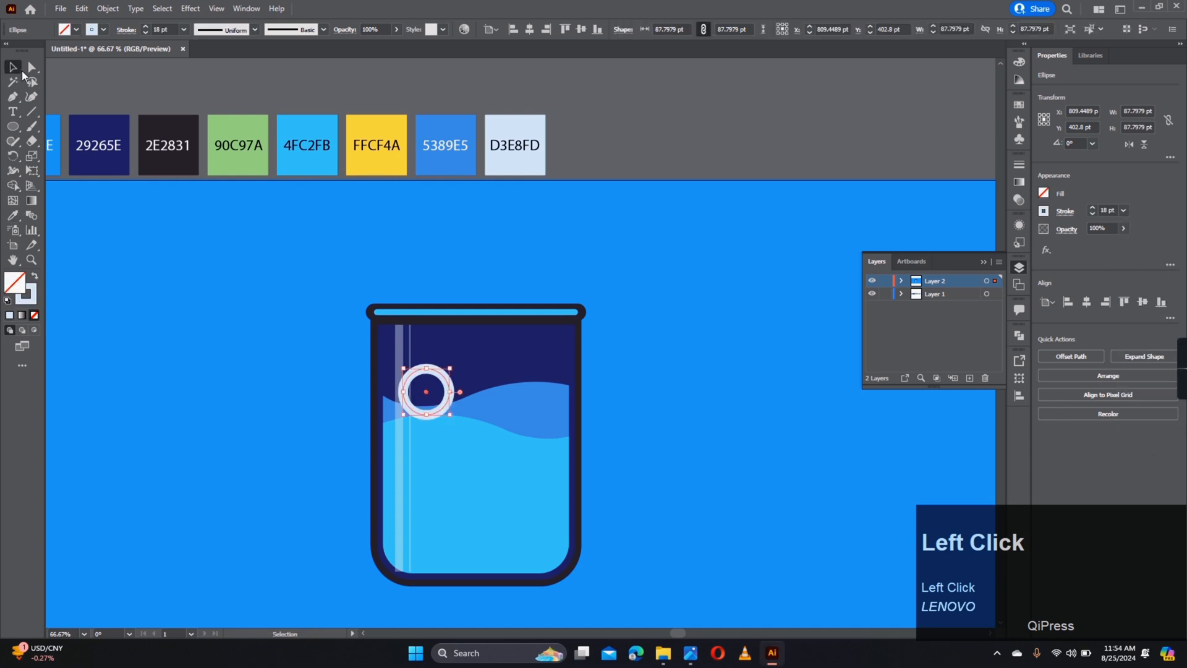
left_click(93, 90)
- Copy the ring below with 14 pt outlines, sizing the copies as tiny and medium bubbles
scroll(454, 399, "up", 2)
left_click_drag(433, 261, 416, 347)
key("ctrl+z")
left_click(1123, 211)
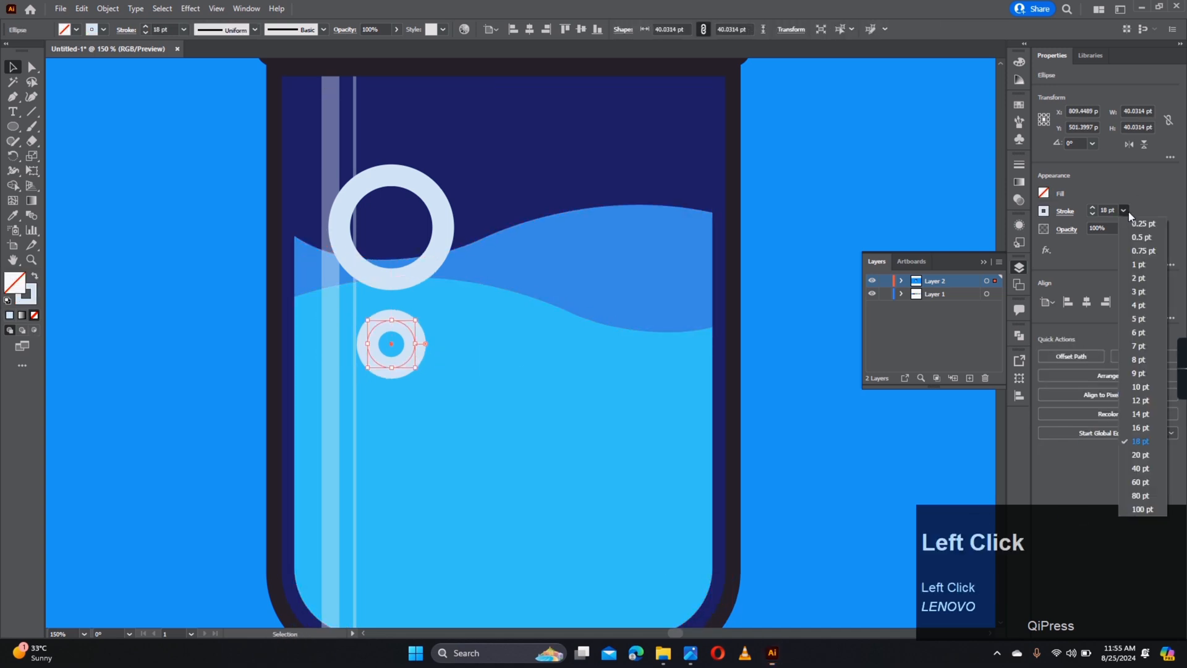
left_click(1140, 414)
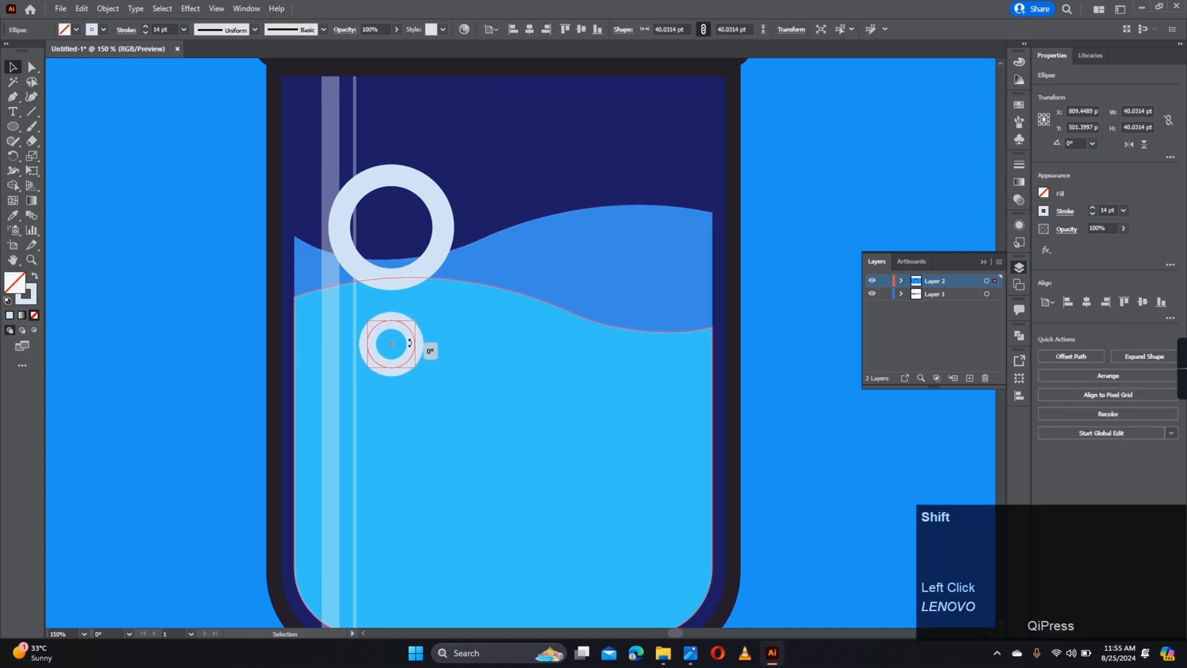
left_click_drag(416, 343, 502, 363)
left_click_drag(495, 353, 483, 350)
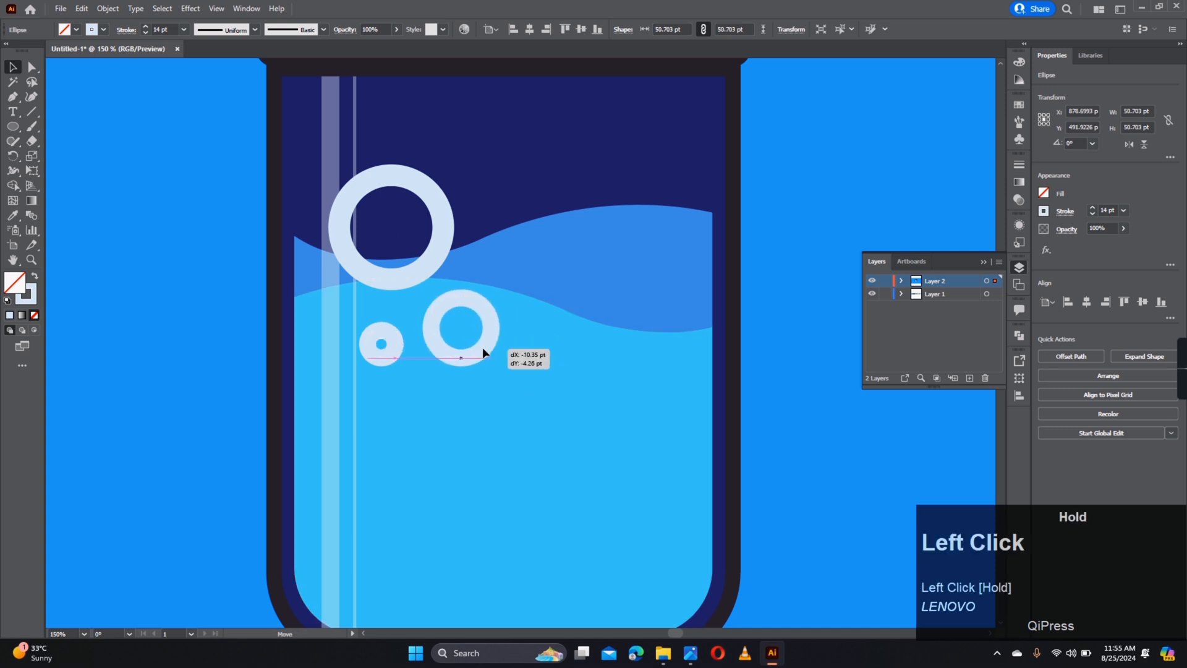
left_click_drag(392, 341, 391, 341)
left_click_drag(392, 342, 289, 413)
scroll(481, 358, "down", 3)
left_click(588, 332)
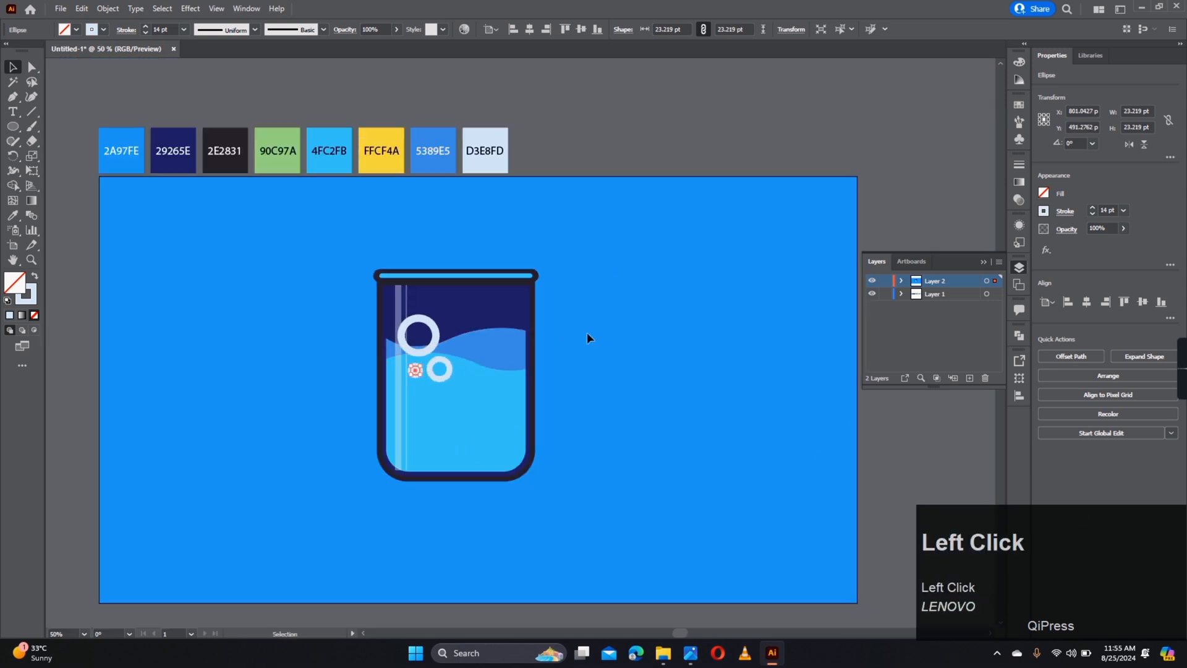
scroll(496, 444, "up", 2)
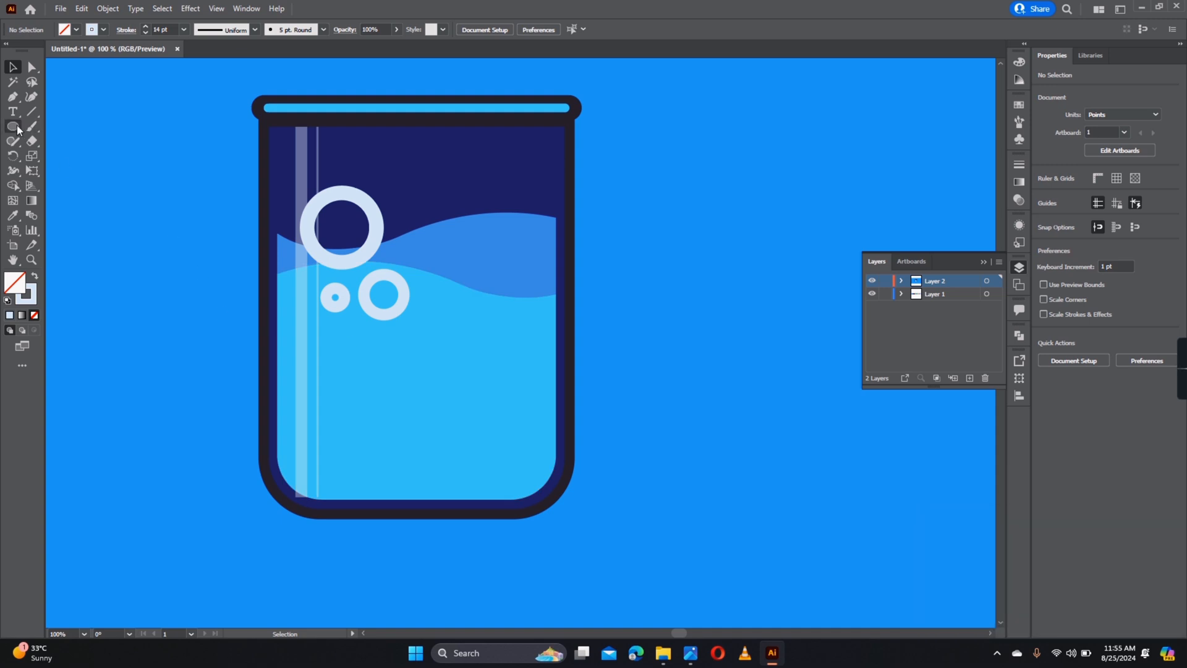
left_click_drag(13, 126, 61, 126)
- Draw a small rounded-corner square with an off-white fill as the first ice cube
left_click_drag(351, 386, 394, 432)
left_click(35, 276)
scroll(461, 464, "up", 2)
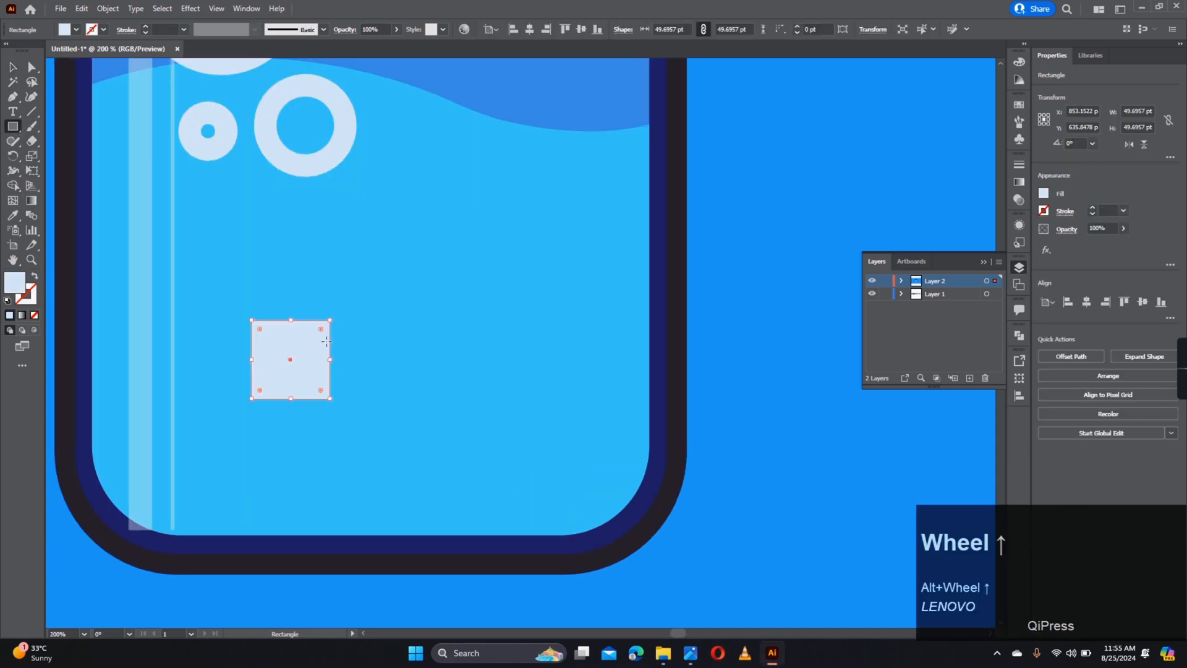
left_click_drag(318, 326, 313, 335)
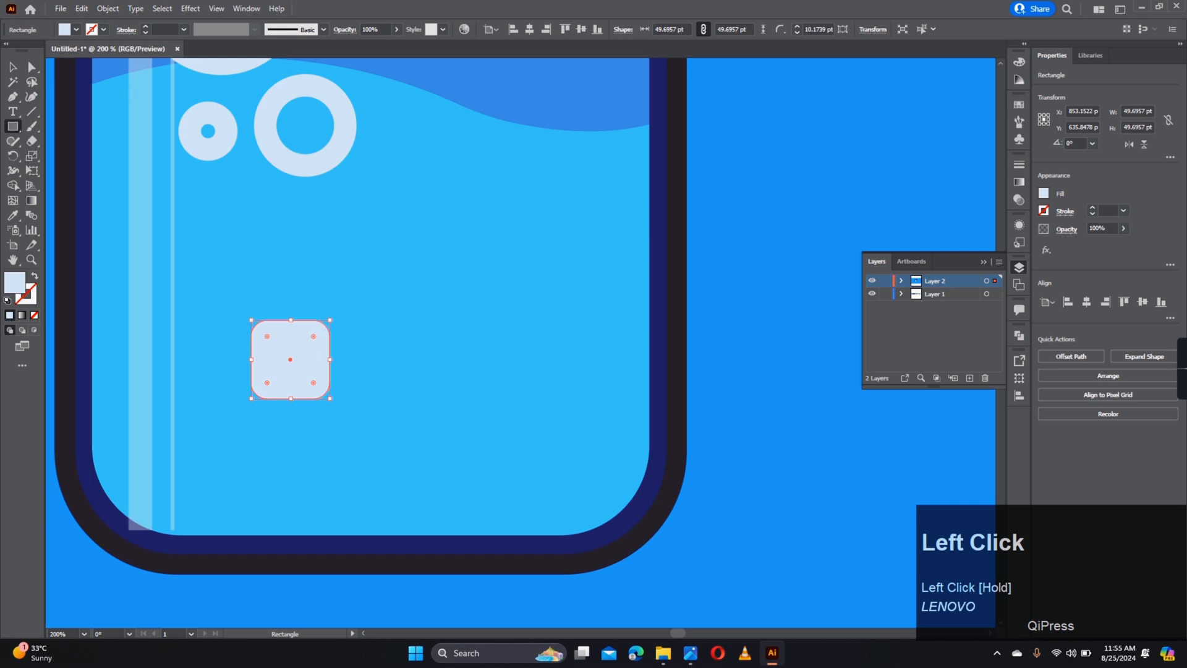
double_click(14, 282)
left_click_drag(766, 306, 767, 333)
left_click(870, 182)
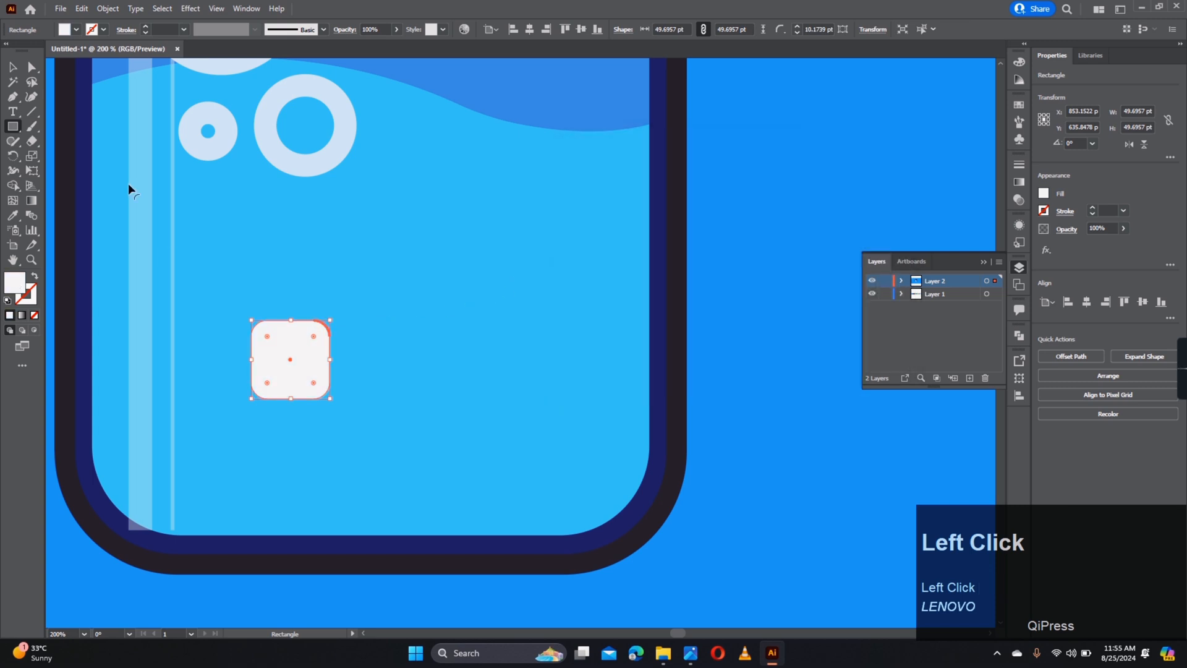
- Duplicate the cube across the glass's lower left, tilting two of them
left_click(13, 67)
left_click_drag(308, 362, 439, 337)
scroll(200, 491, "up", 2)
left_click(230, 447)
left_click_drag(266, 408, 293, 440)
left_click_drag(210, 477, 290, 398)
left_click_drag(363, 350, 303, 346)
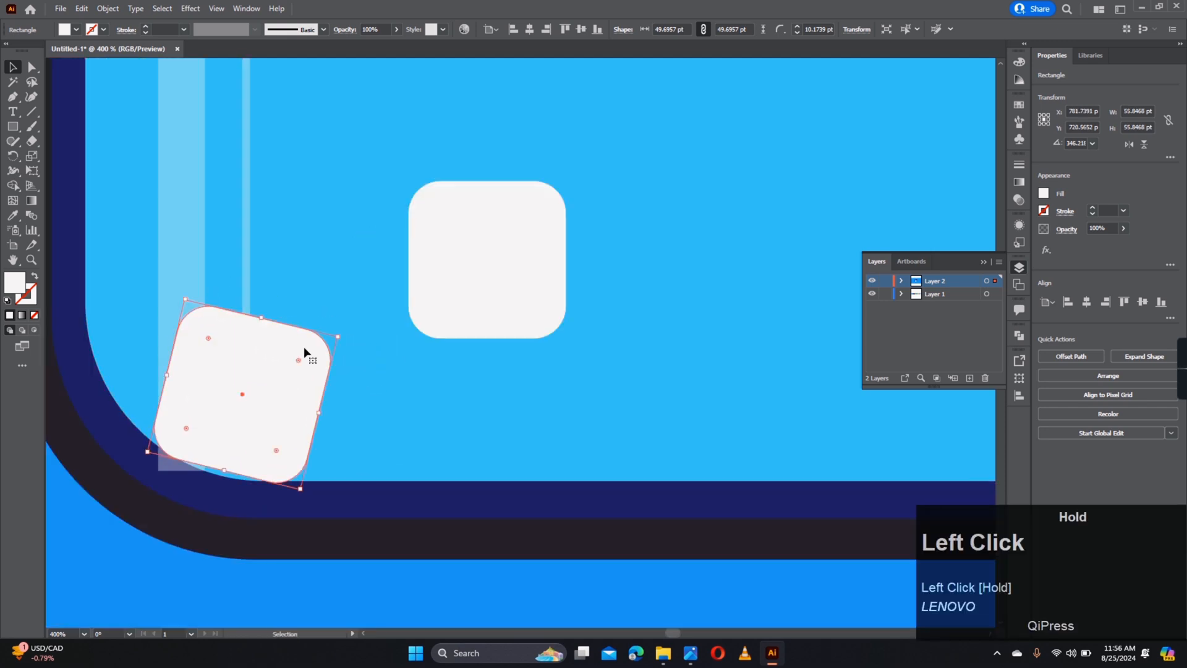
left_click_drag(482, 270, 467, 414)
- Nudge the lower upright cube and the top cube into alignment
left_click(578, 344)
scroll(580, 344, "right", 3)
left_click(351, 383)
key("Right")
key("Right")
key("Right")
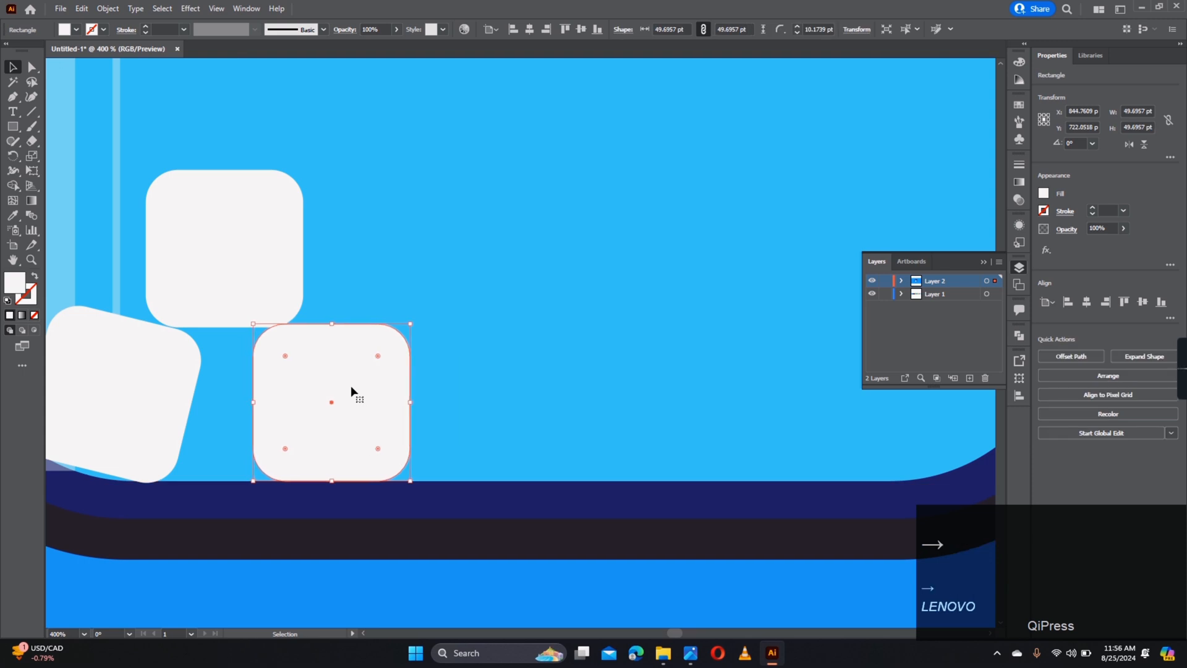
key("Left")
left_click(272, 265)
key("Left")
key("Left")
key("Left")
key("Left")
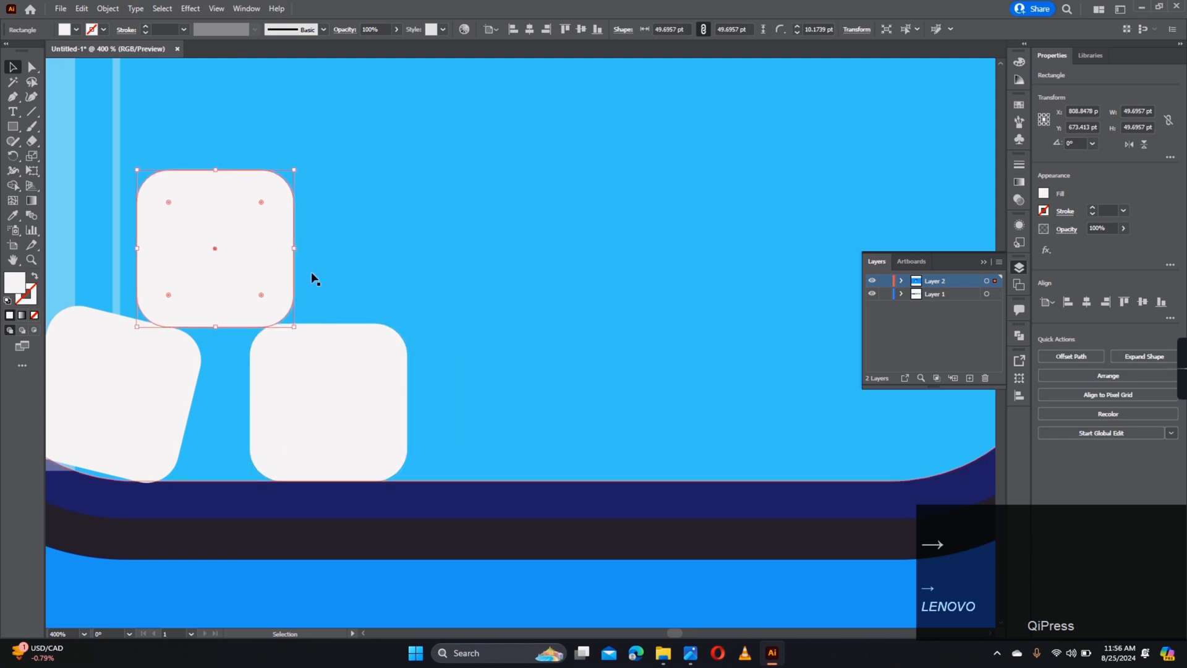
left_click(366, 301)
- Add two more cubes to the right, tilting one about 10° near the right wall
scroll(334, 363, "down", 1)
left_click_drag(249, 275, 419, 273)
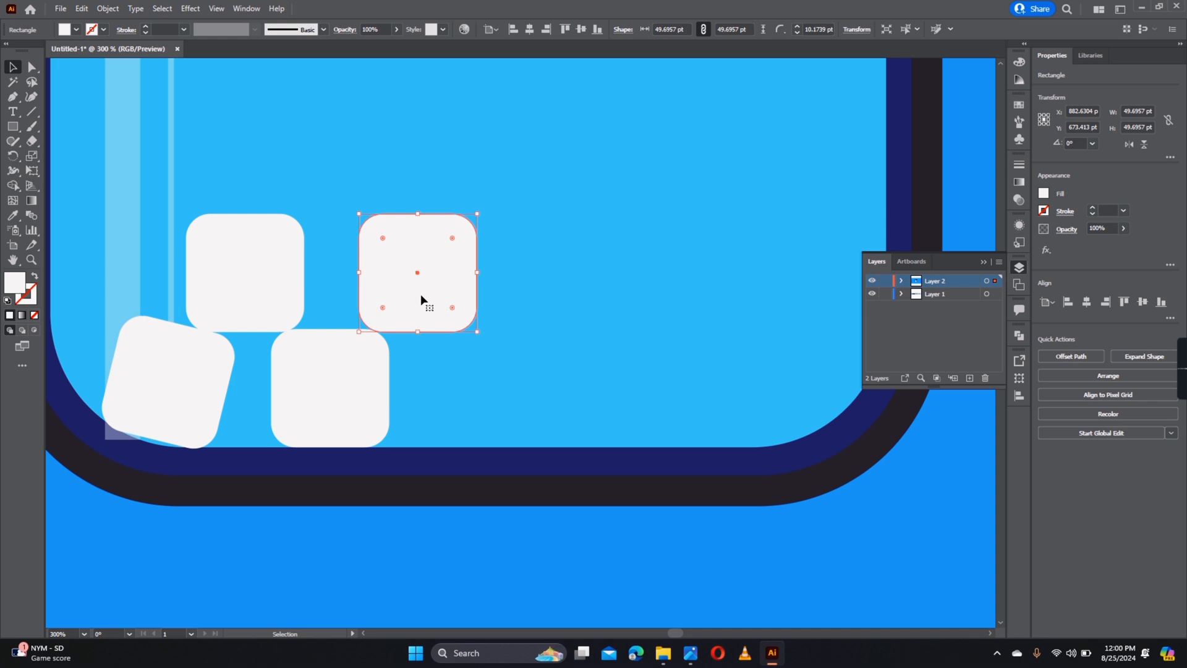
left_click_drag(421, 295, 680, 420)
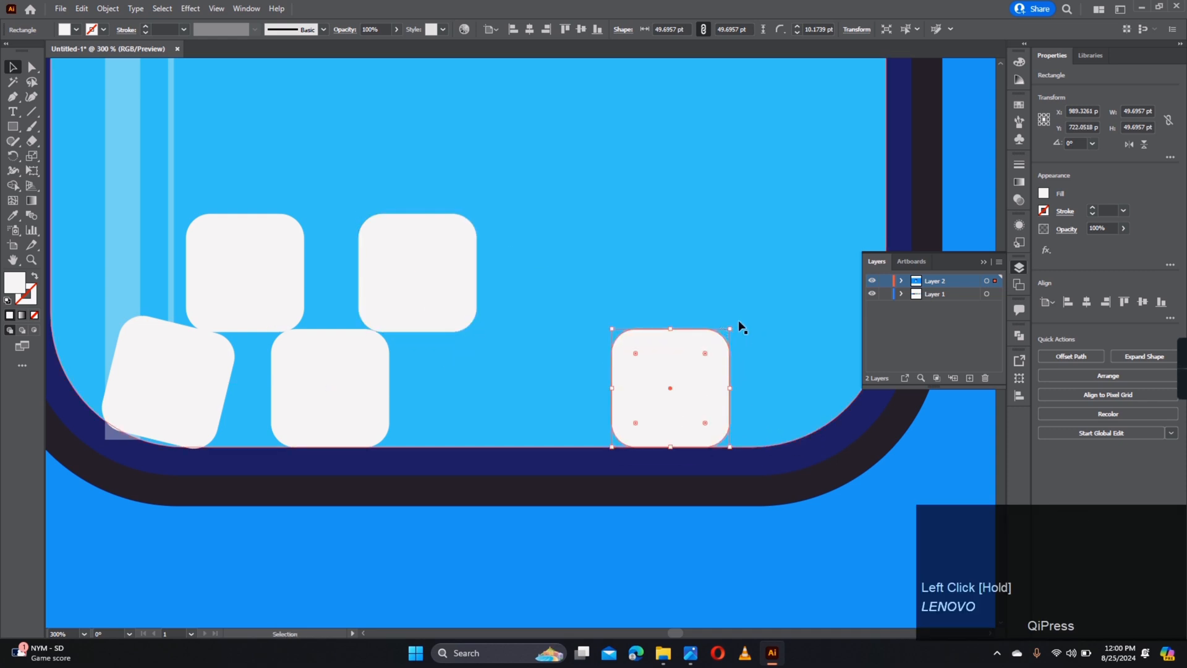
left_click_drag(742, 328, 726, 310)
left_click_drag(695, 363, 780, 360)
scroll(690, 343, "down", 6)
scroll(690, 345, "up", 3)
- Enlarge four cubes proportionally and move the rightmost cube back inside the glass
left_click(606, 367)
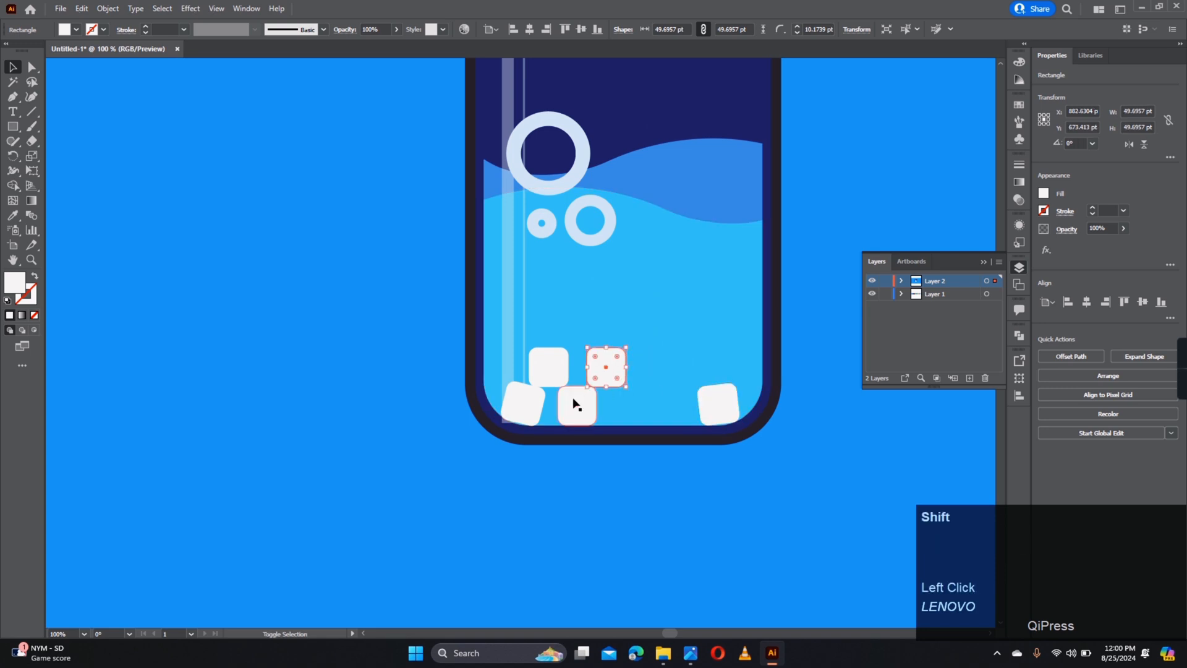
left_click(576, 405, "shift")
left_click(548, 367, "shift")
left_click(520, 408, "shift")
left_click_drag(740, 348, 836, 313)
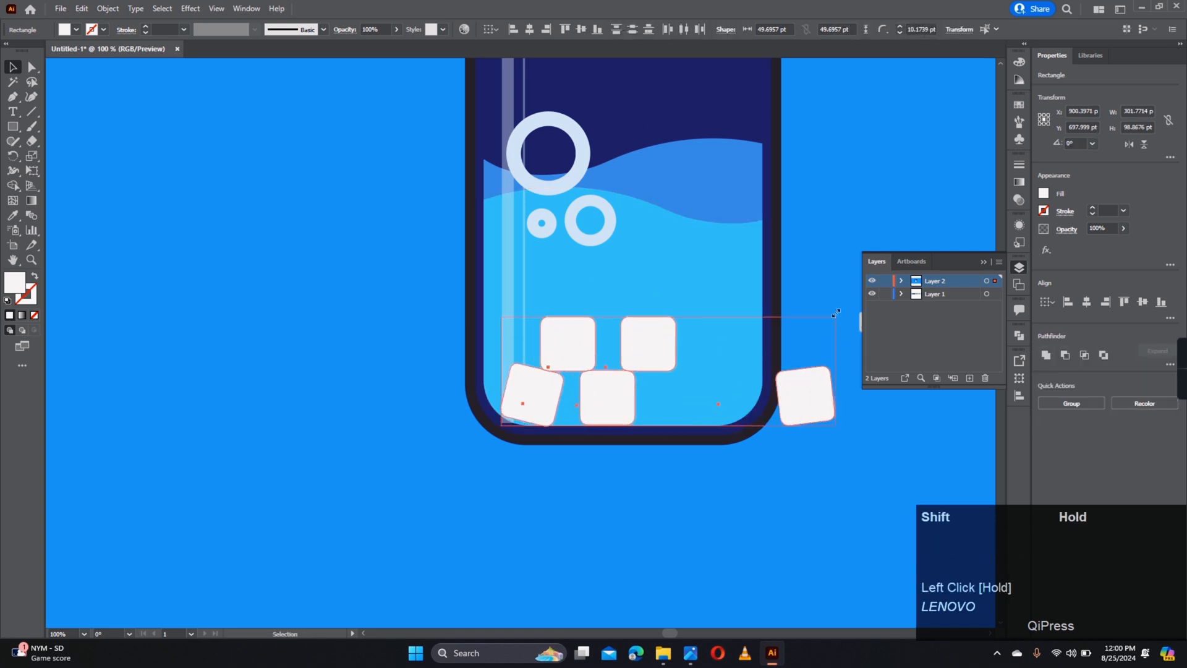
left_click(798, 394)
left_click_drag(798, 395, 722, 424)
- Reposition the upper-right cube within the pile
scroll(709, 383, "up", 2)
scroll(712, 398, "up", 3)
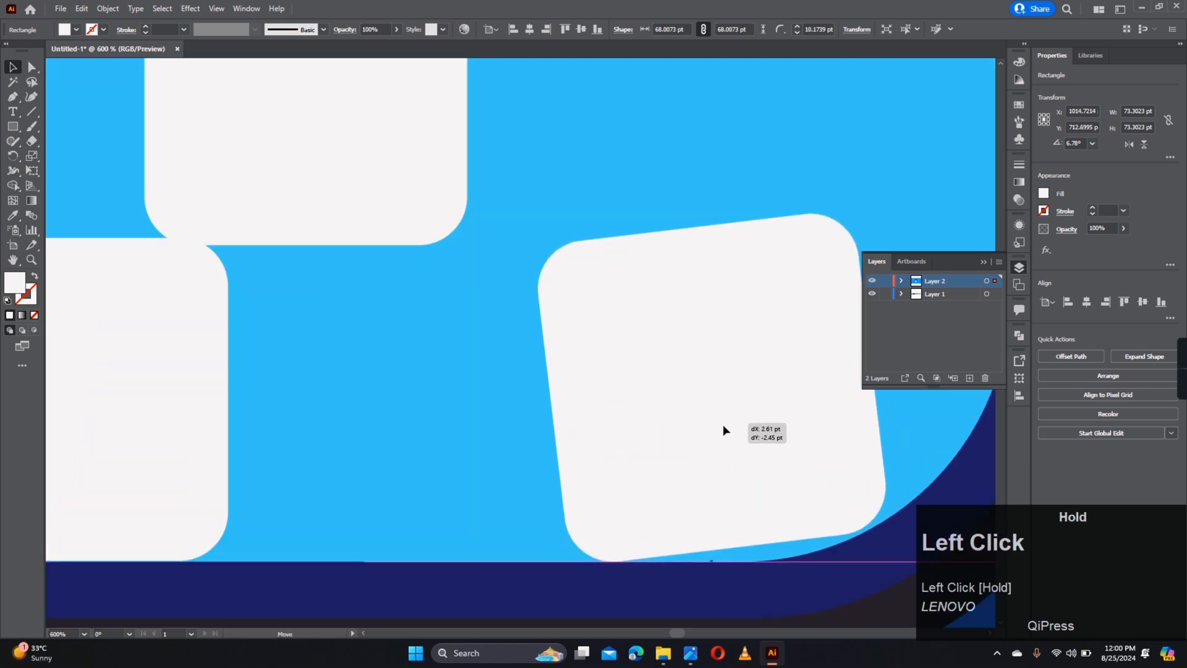
scroll(723, 424, "down", 4)
left_click(595, 371)
scroll(593, 373, "up", 2)
left_click_drag(594, 374, 771, 363)
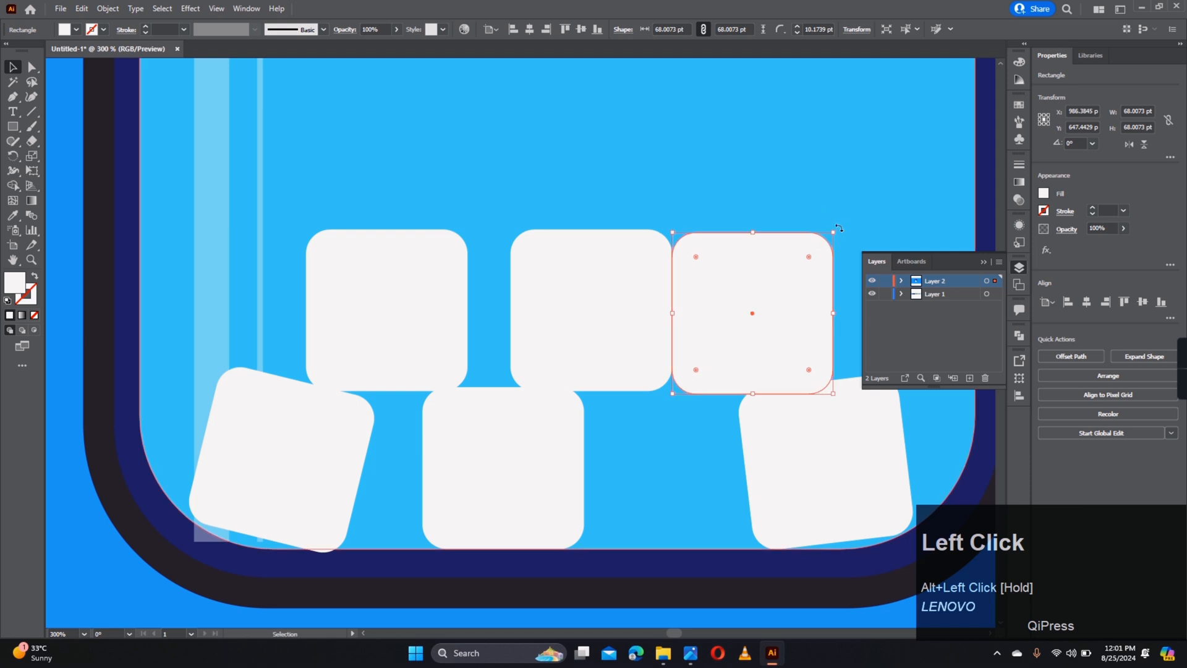
- Add a sixth cube tilted about 15.7° resting on the right-hand cube
left_click_drag(838, 234, 818, 194)
left_click_drag(773, 268, 773, 282)
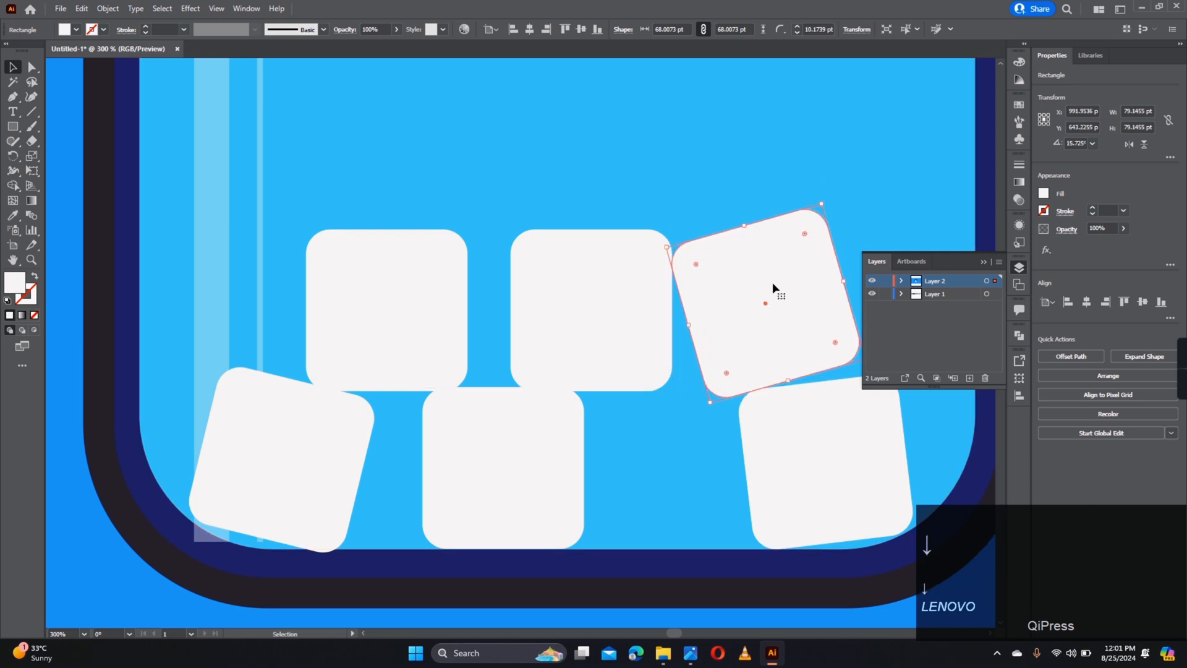
left_click(706, 193)
scroll(706, 194, "down", 4)
left_click(728, 373)
left_click_drag(729, 372, 662, 514)
scroll(684, 265, "up", 2)
scroll(675, 279, "down", 1)
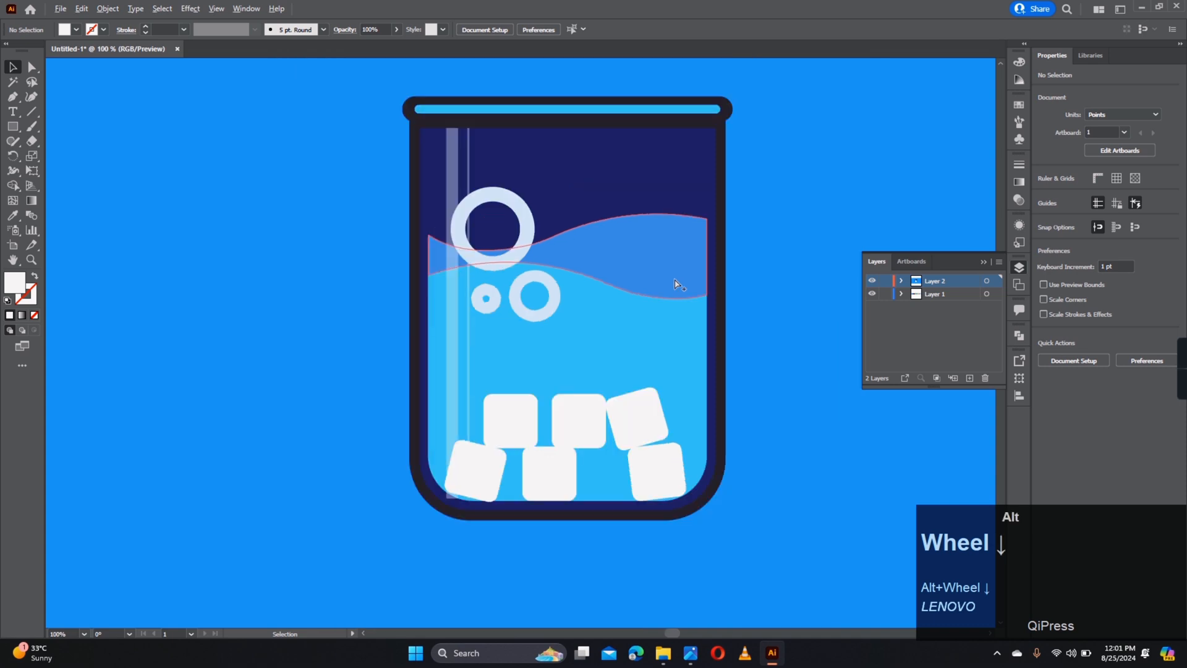
- Draw a tall straw rectangle over the glass and colour it dark 2E2831
left_click(13, 127)
left_click_drag(645, 132, 548, 175)
mouse_move(541, 89)
left_mouse_down()
mouse_move(614, 328)
mouse_move(567, 386)
mouse_move(565, 439)
left_mouse_up()
scroll(564, 439, "down", 2)
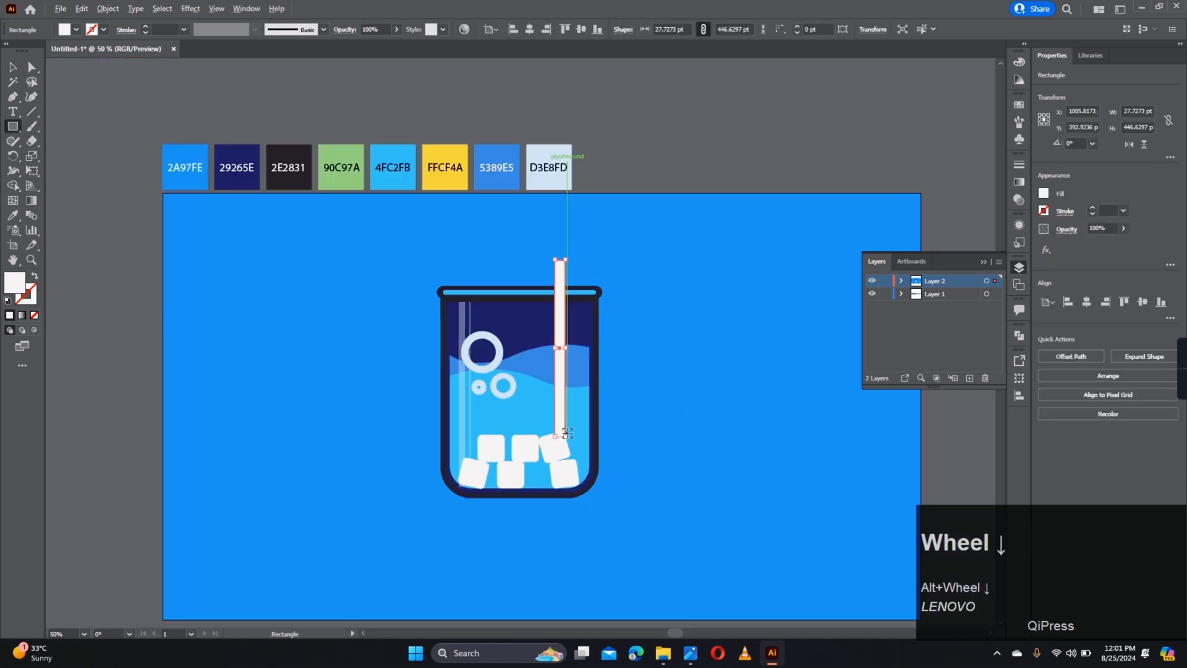
key("a")
left_click(564, 405)
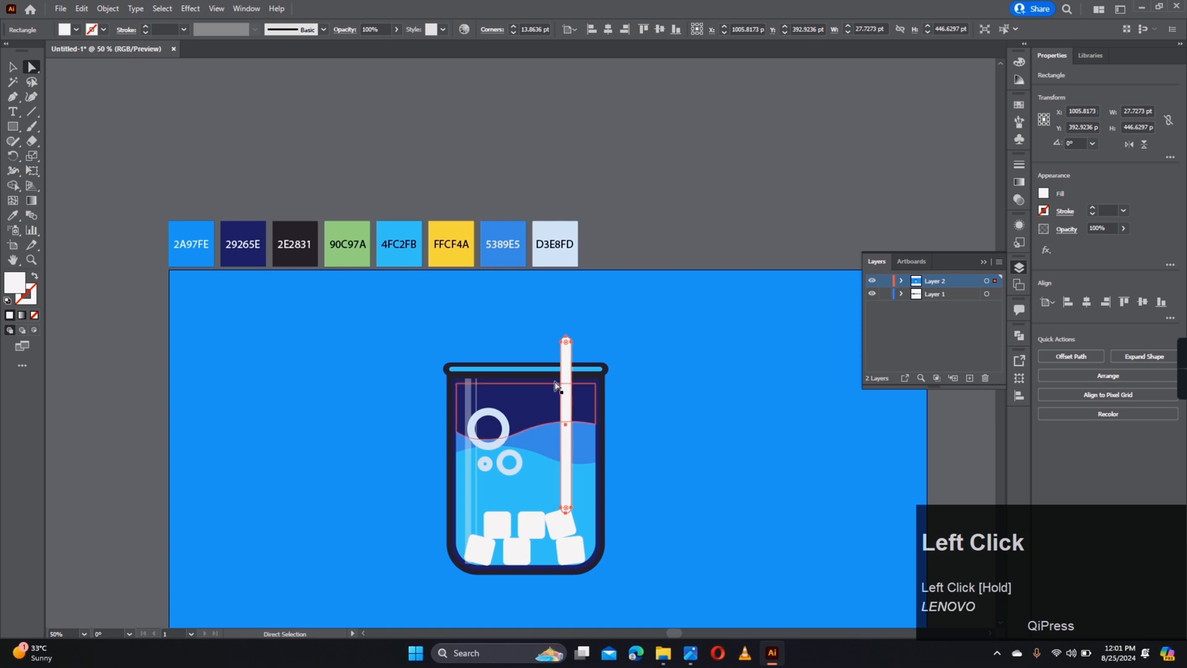
key("i")
left_click(294, 244)
key("a")
scroll(555, 484, "up", 2)
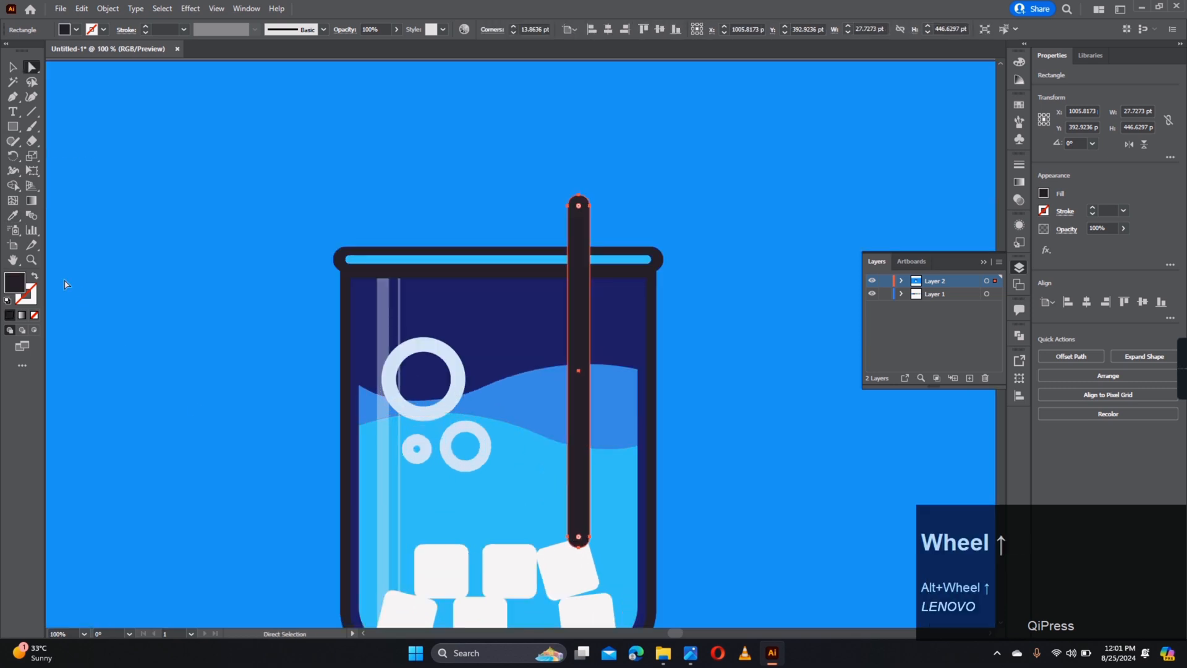
- Create a -10 pt inset path inside the straw with Offset Path
left_click(35, 276)
scroll(370, 331, "down", 2)
key("ctrl+z")
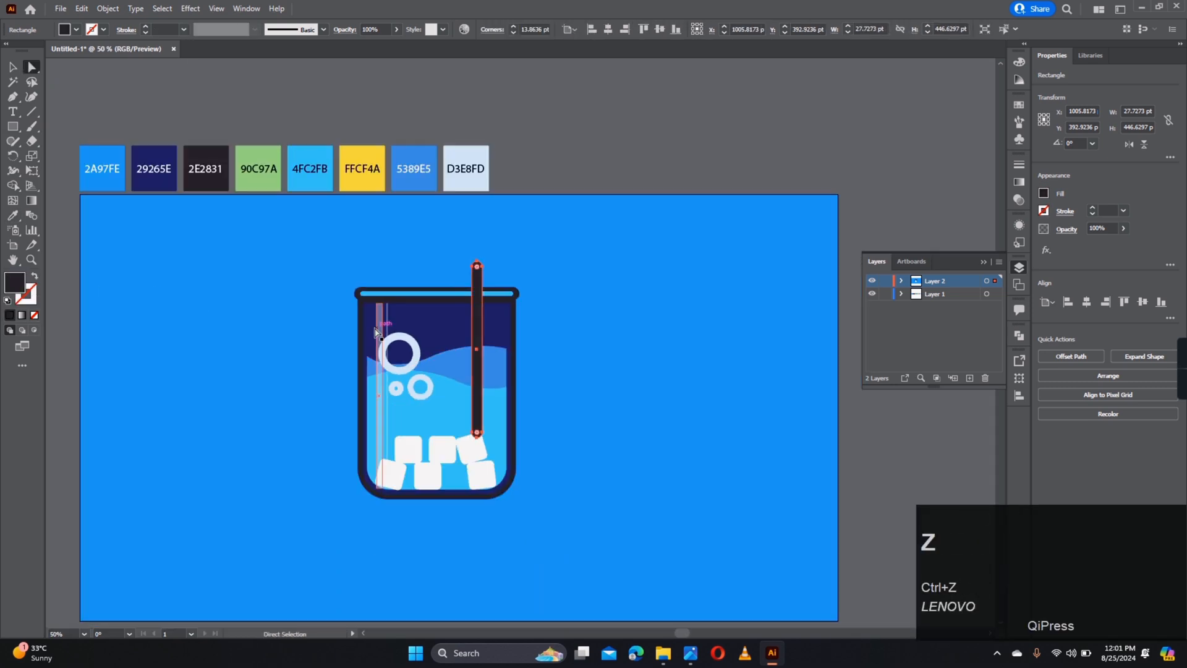
left_click(108, 9)
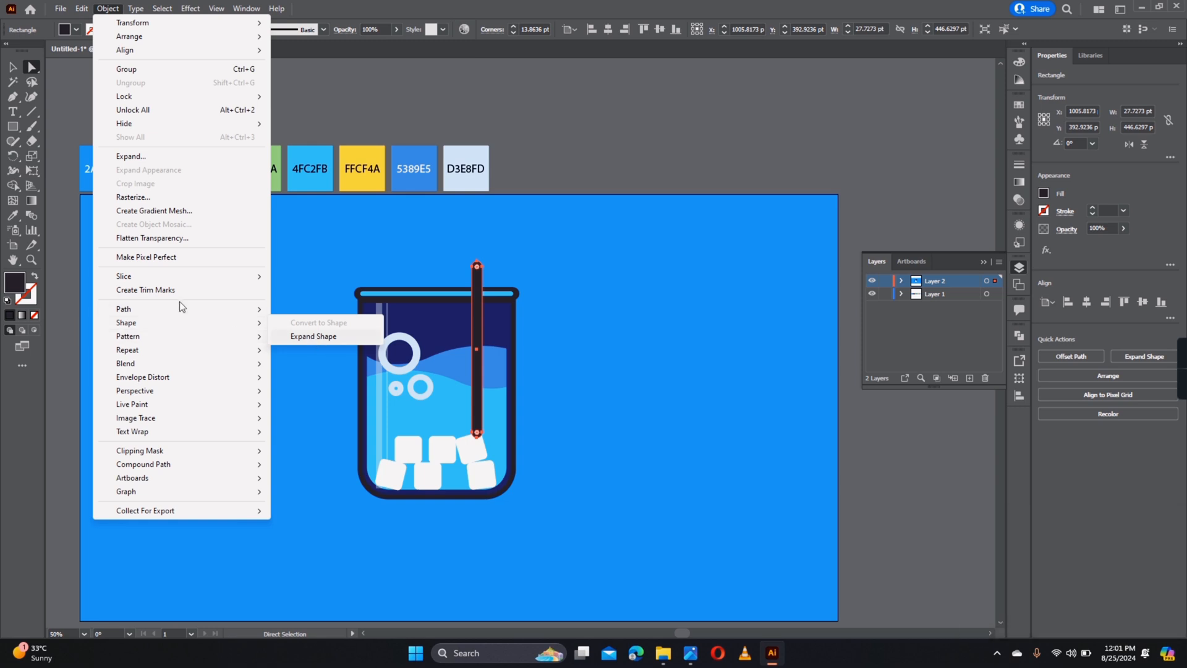
mouse_move(180, 308)
left_click(311, 355)
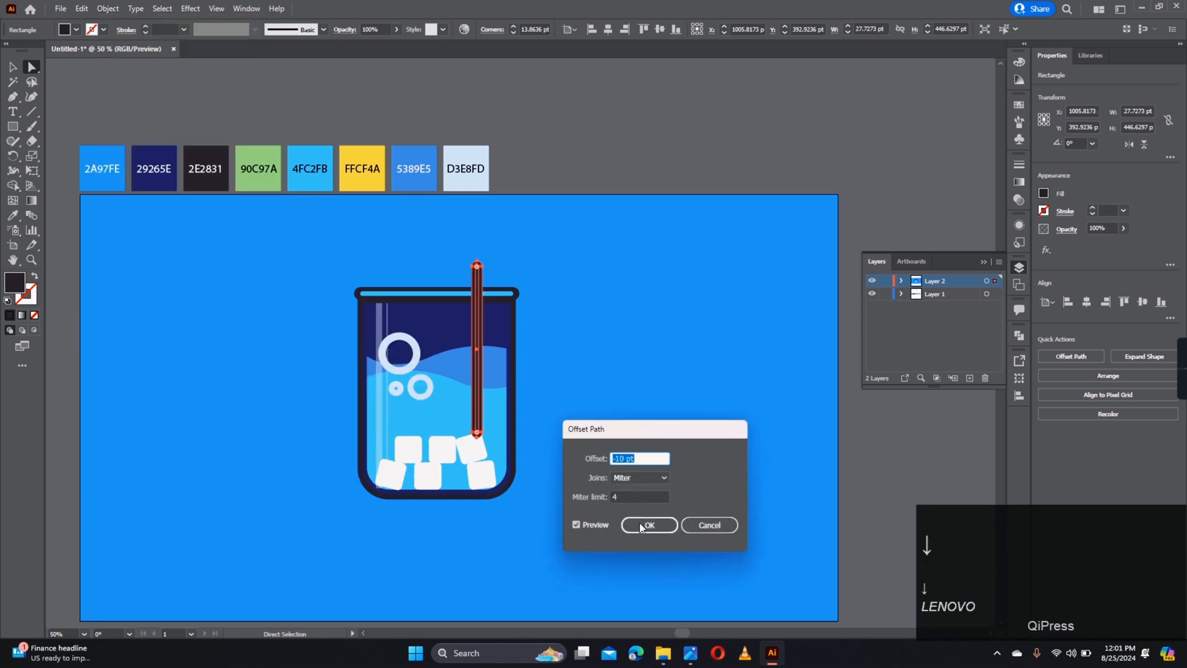
key("Up")
left_click(655, 527)
- Colour the inner strip yellow FFCF4A, then tilt the straw about 34°, moving and lengthening it past the rim
key("i")
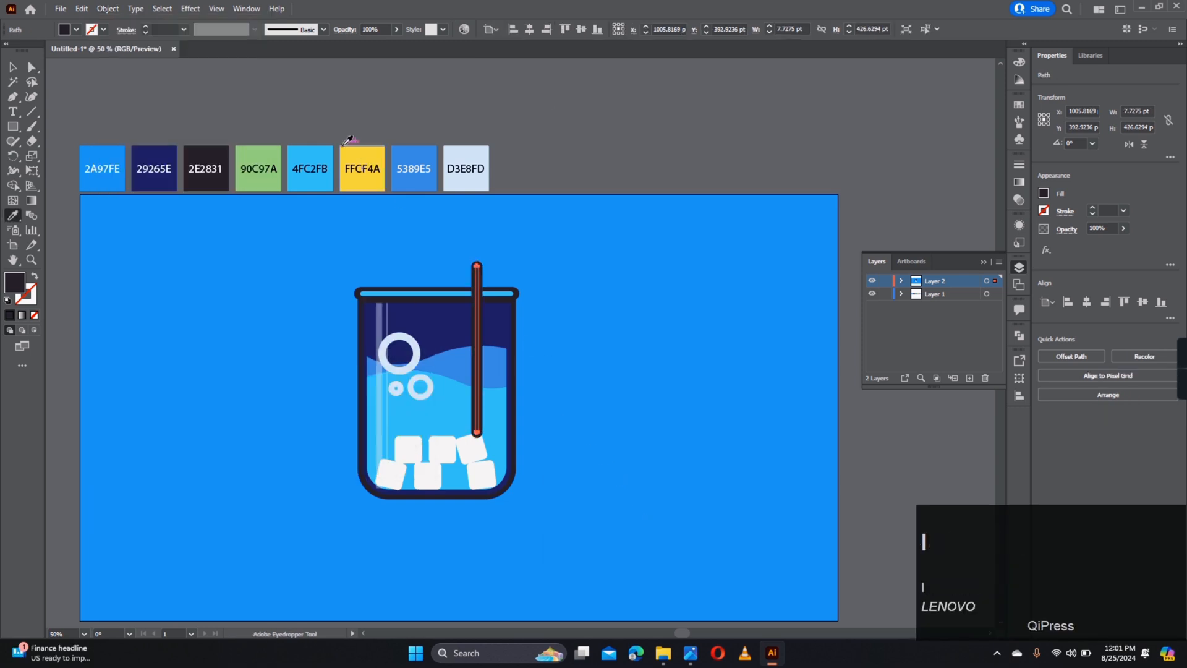
left_click(355, 152)
key("a")
scroll(482, 392, "up", 3)
left_click(473, 395, "ctrl+shift")
scroll(479, 222, "down", 3)
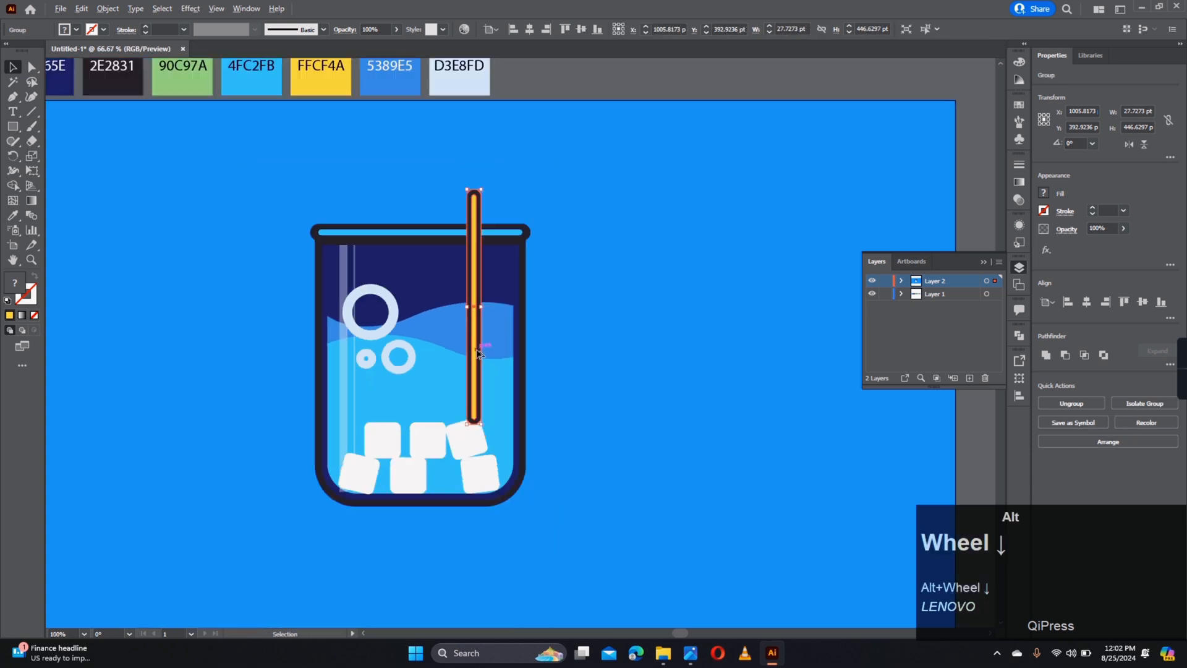
left_click_drag(482, 223, 548, 227)
left_click_drag(481, 311, 497, 279)
left_click_drag(541, 215, 517, 211)
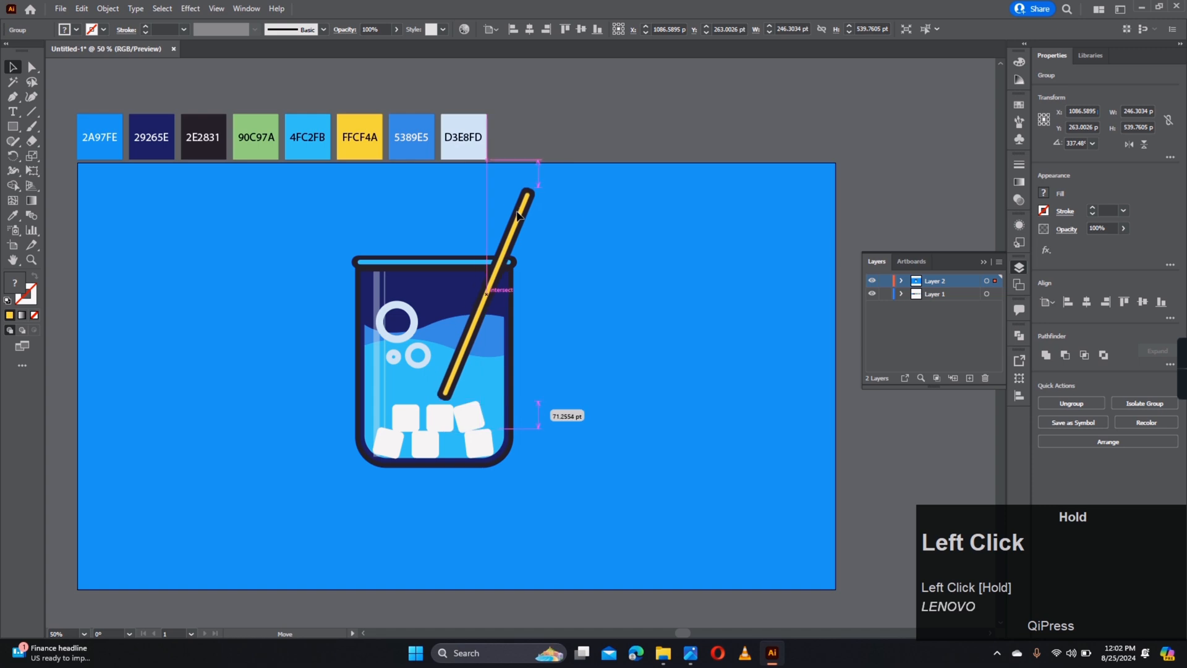
- Bring the glass rim in front of the straw and deselect
right_click(469, 258)
mouse_move(518, 435)
left_click(622, 430)
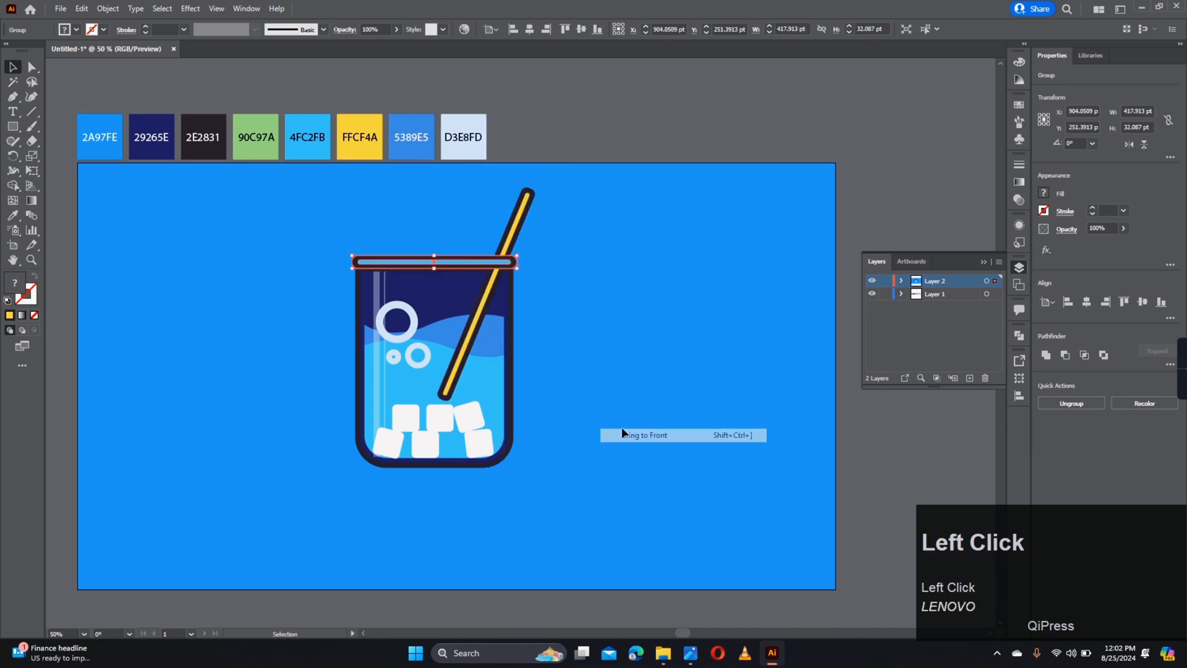
left_click(621, 425)
scroll(433, 376, "up", 2)
- Draw a narrow tall rectangle on the glass's right side with the translucent reflection look
left_click(11, 127)
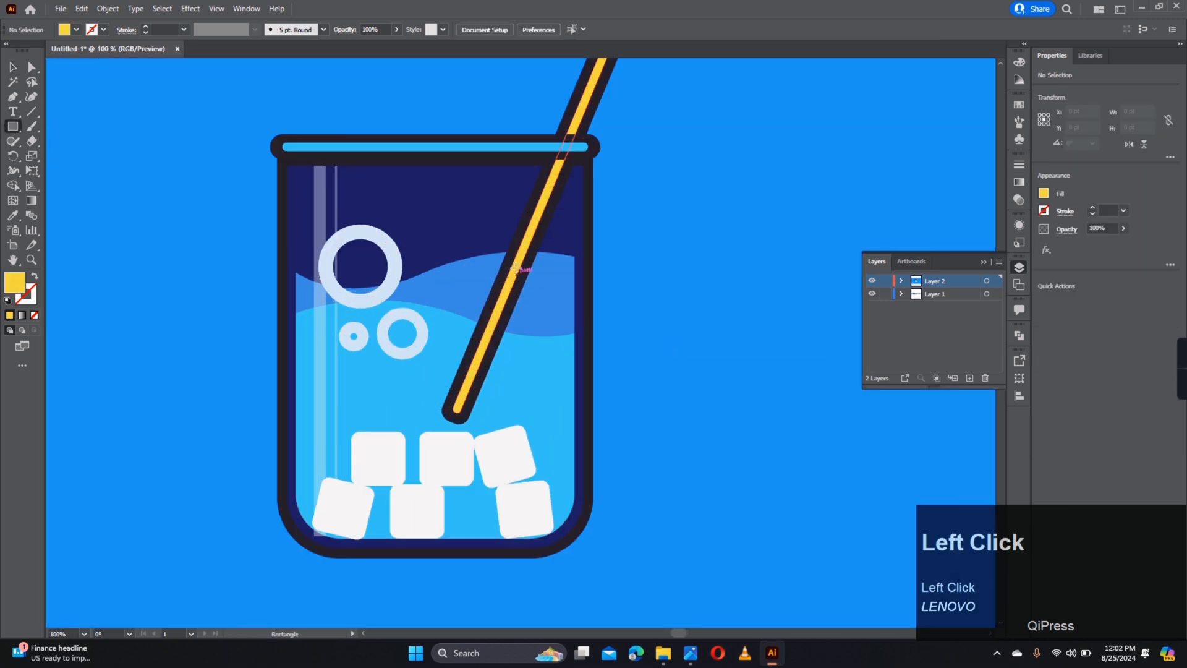
left_click_drag(498, 227, 534, 511)
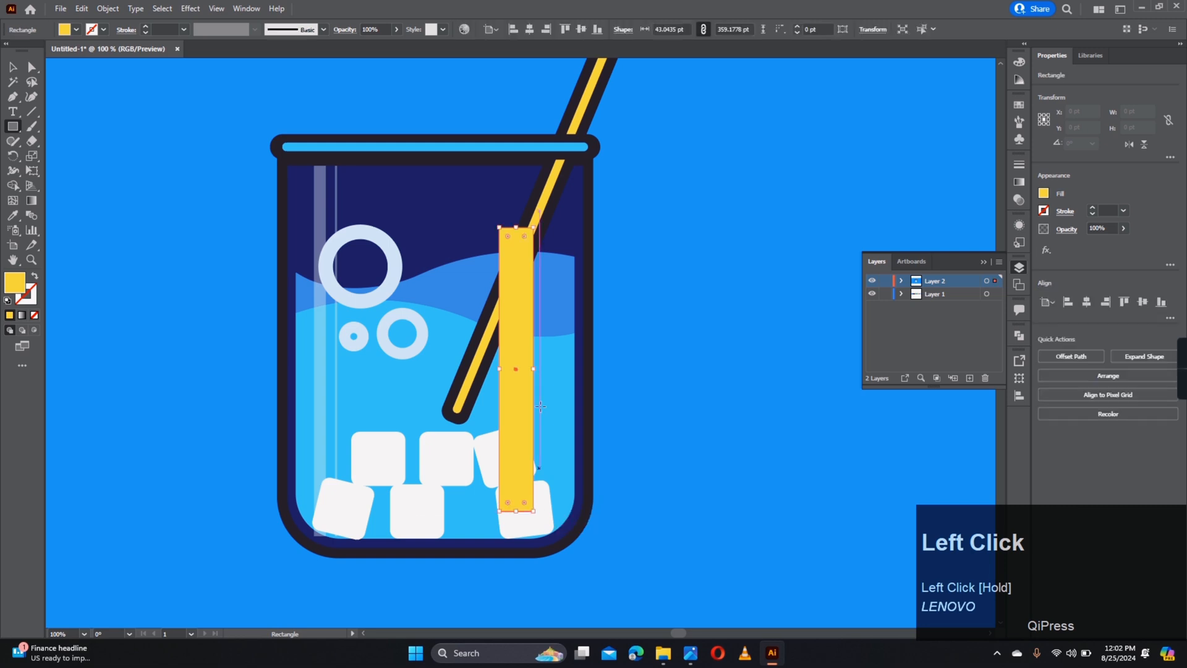
left_click_drag(534, 369, 521, 371)
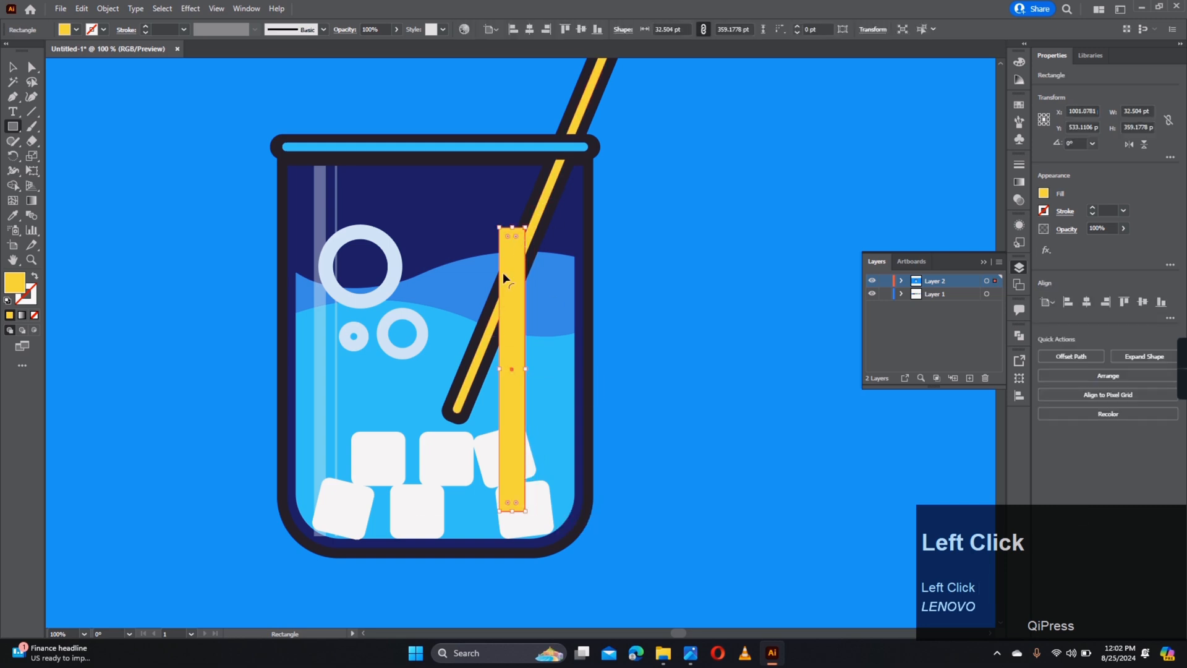
key("i")
left_click(321, 207)
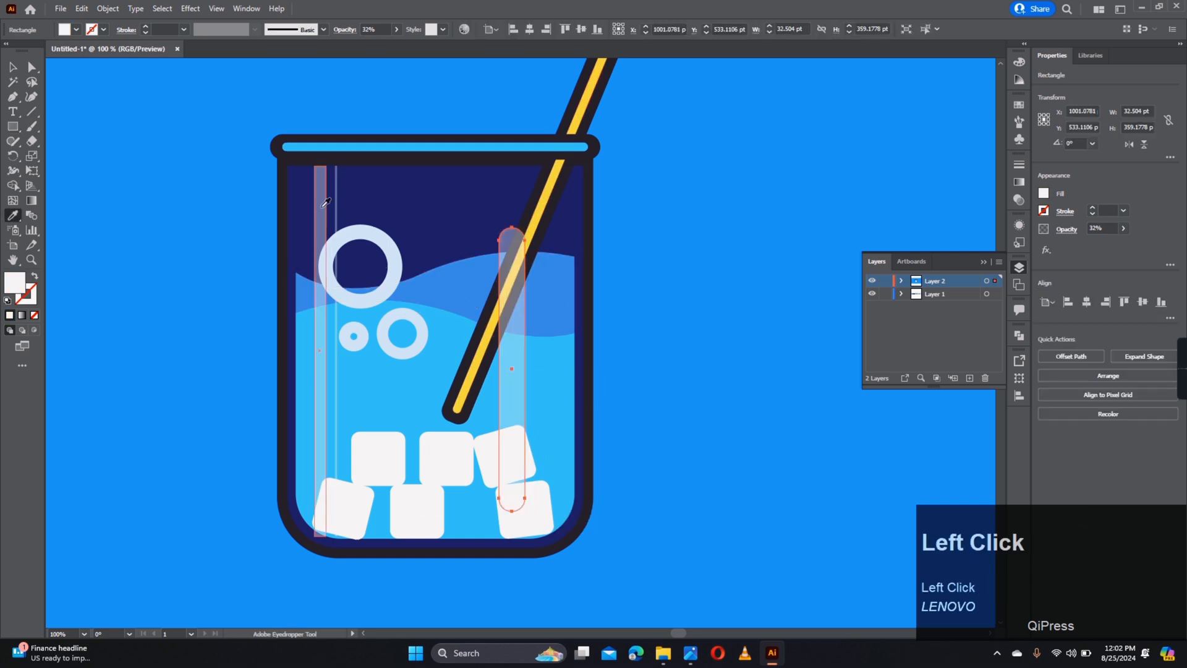
left_click(431, 345)
scroll(424, 343, "down", 2)
left_click_drag(424, 343, 451, 379)
scroll(454, 301, "up", 2)
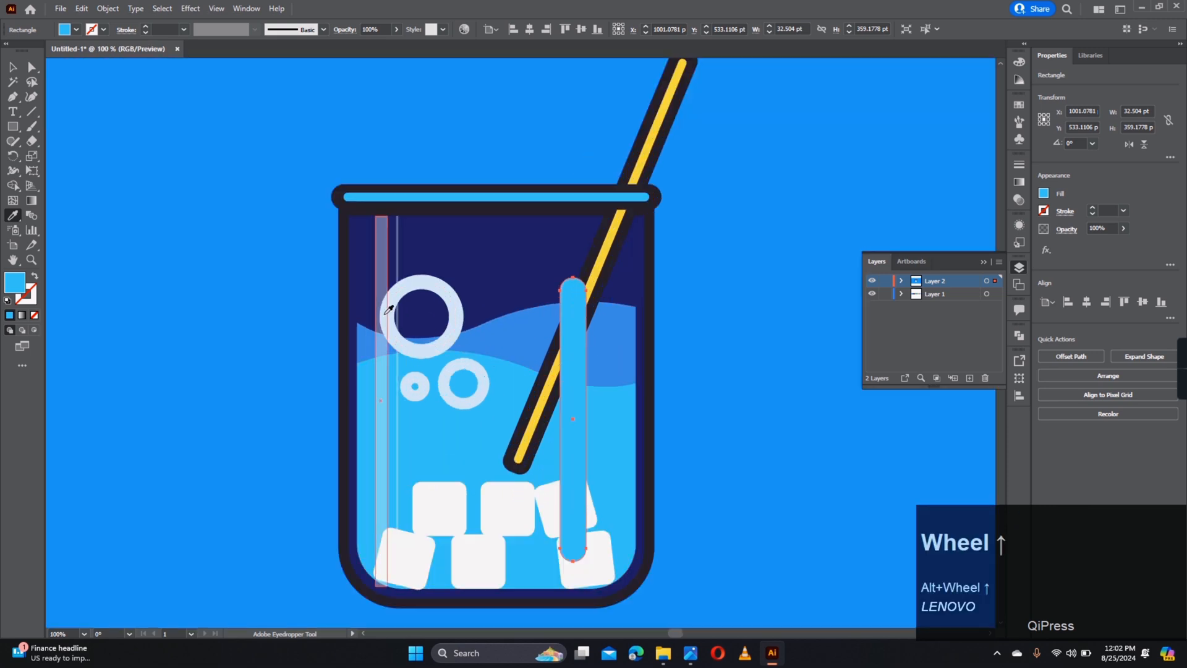
left_click(378, 371)
- Give the strip a pale blue fill and raise its opacity to 71%
double_click(11, 287)
left_click(756, 316)
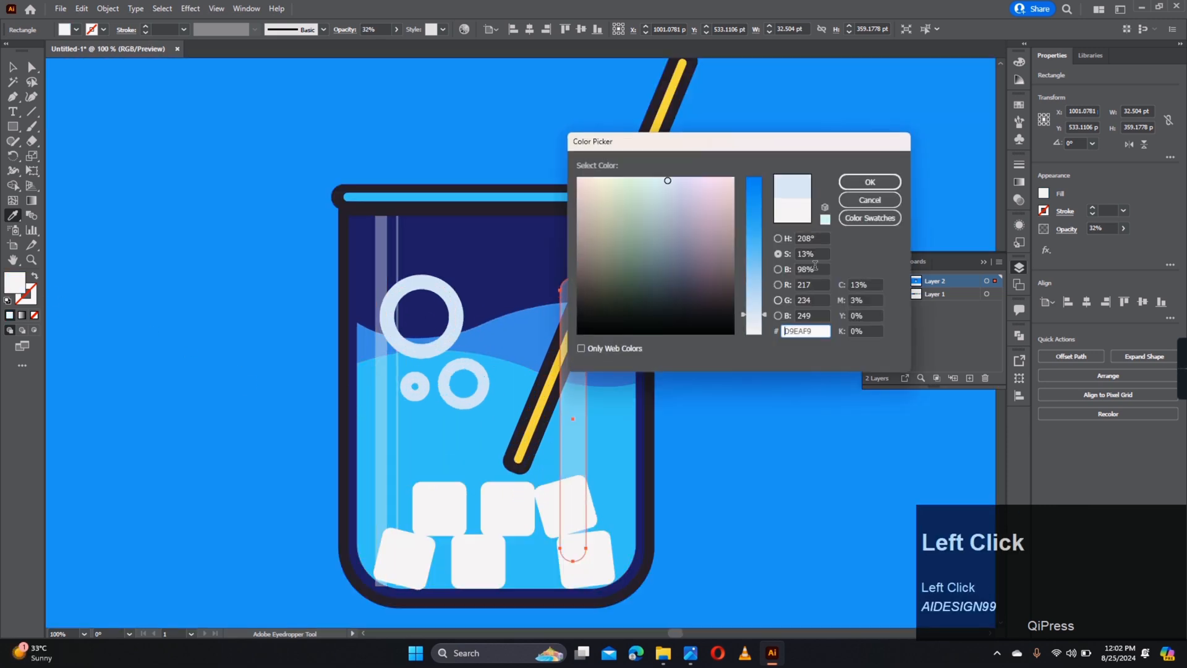
left_click(870, 182)
key("a")
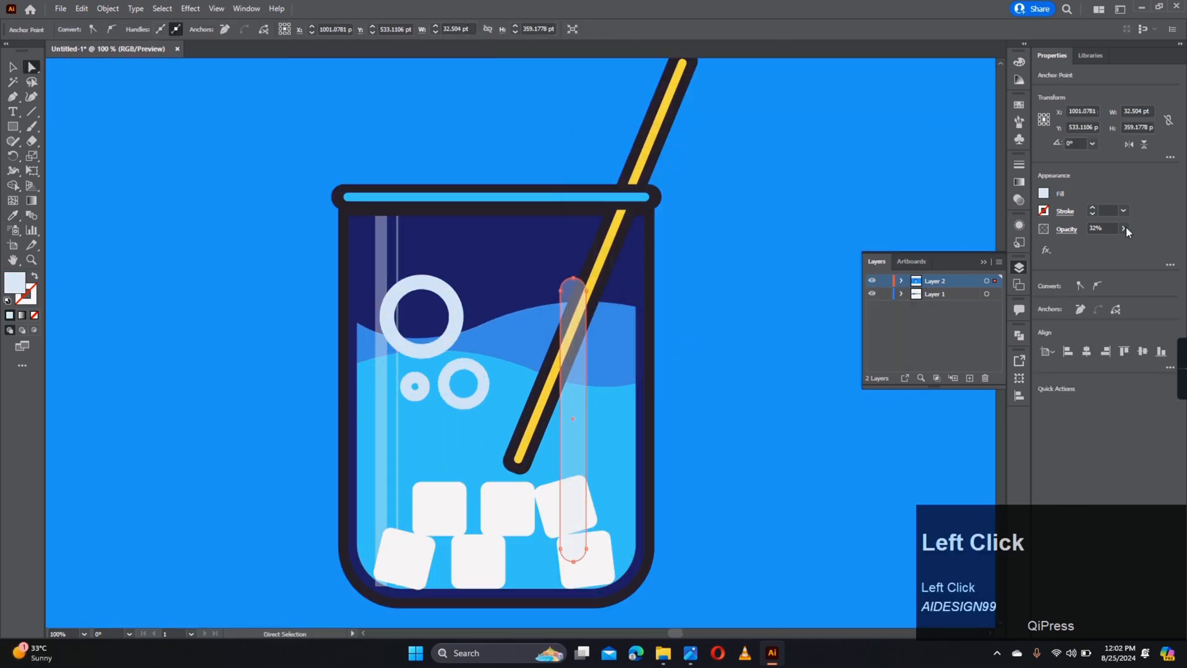
left_click_drag(1115, 243, 1113, 243)
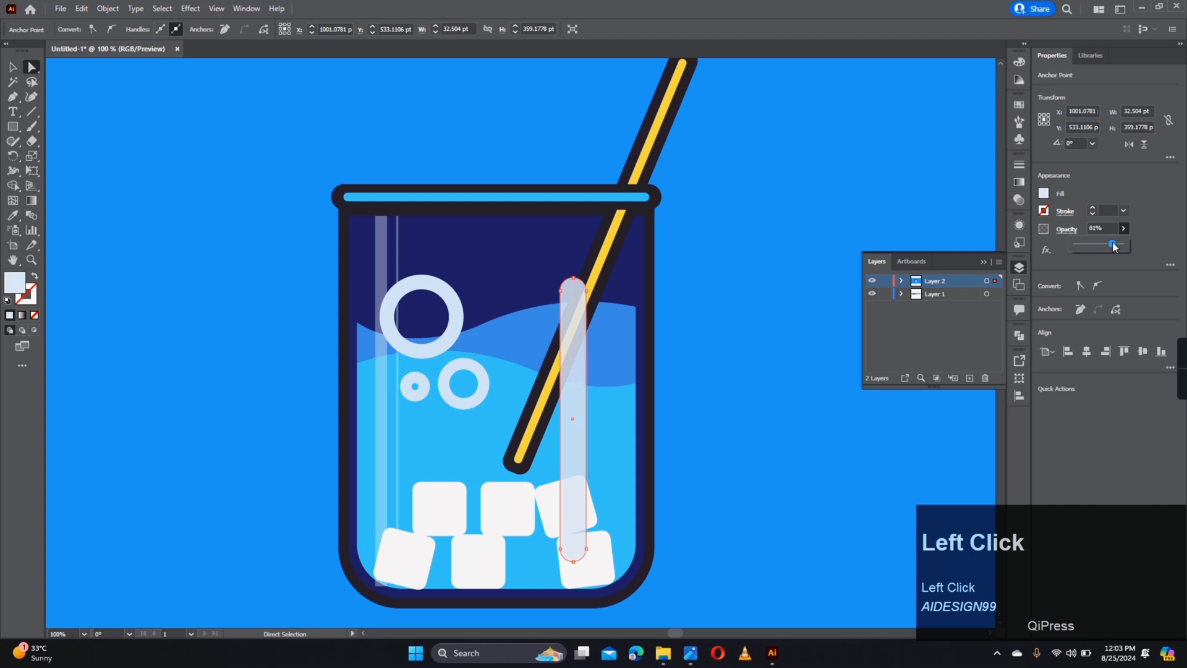
left_click(660, 331)
- Reselect the pale strip as a whole object
left_click(565, 409)
left_click(566, 376)
left_click(569, 388)
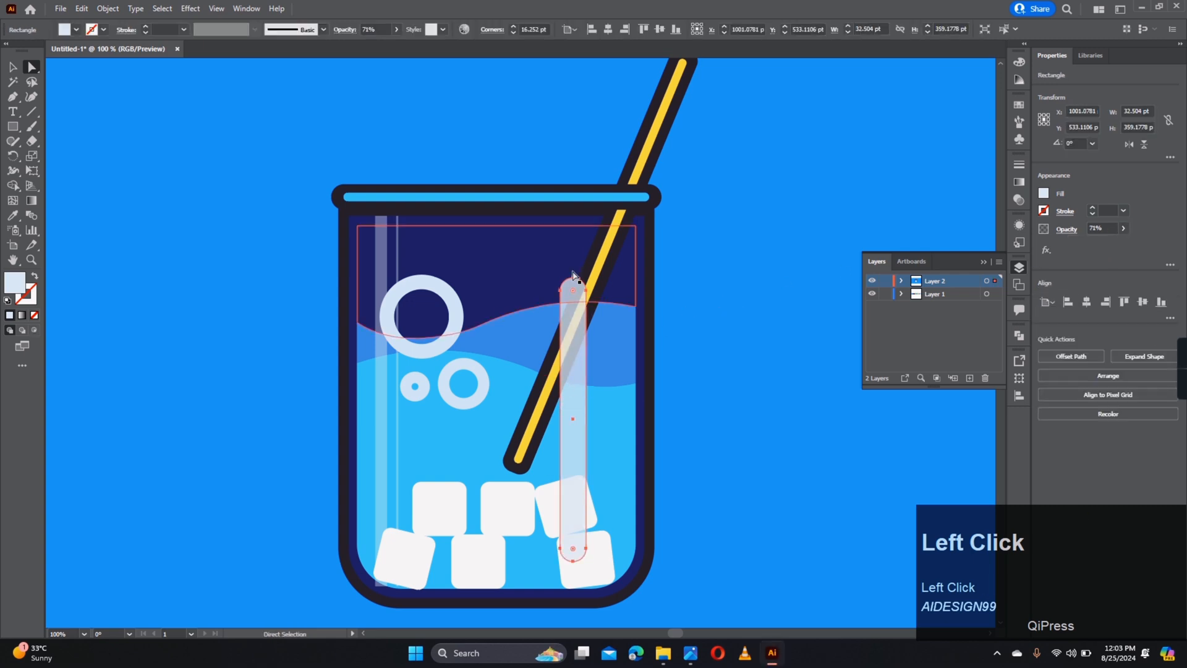
key("v")
left_click(562, 376)
scroll(605, 412, "up", 1, "alt")
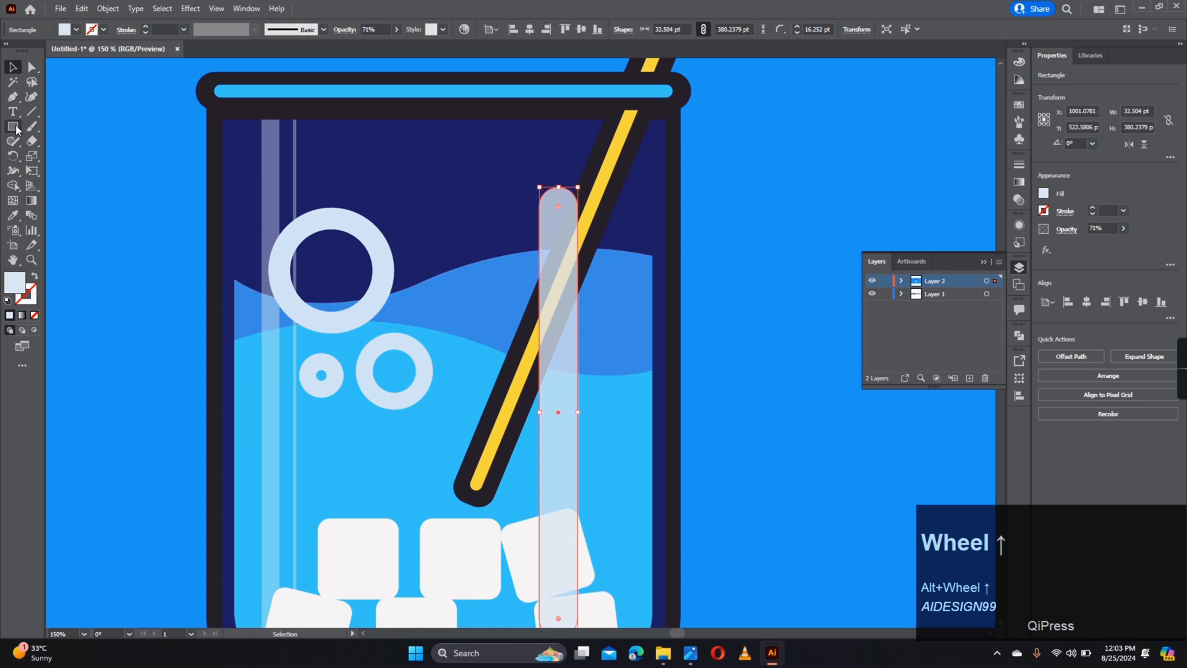
- Draw a thin fully rounded strip right of the first highlight, matching its translucent look
left_click_drag(567, 372, 524, 318)
left_click_drag(560, 146, 566, 575)
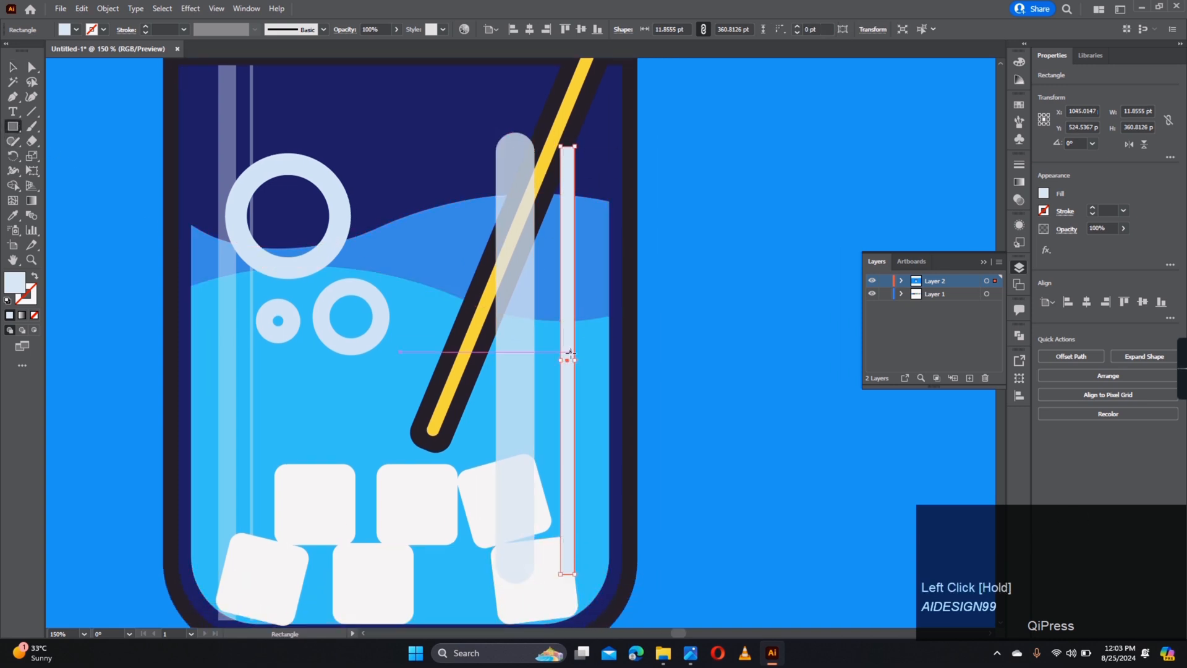
scroll(567, 371, "up", 2, "alt")
left_click_drag(567, 371, 566, 371)
scroll(585, 328, "down", 3, "alt")
key("a")
left_click_drag(577, 201, 565, 236)
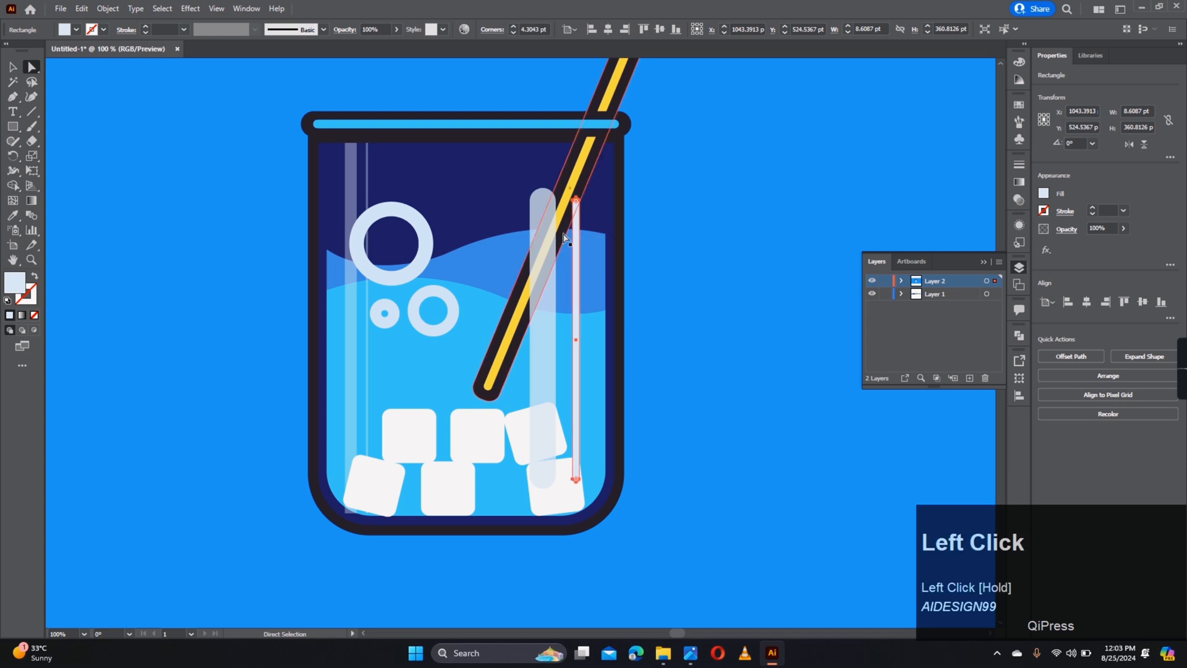
key("i")
left_click(554, 261)
key("a")
left_click(647, 268)
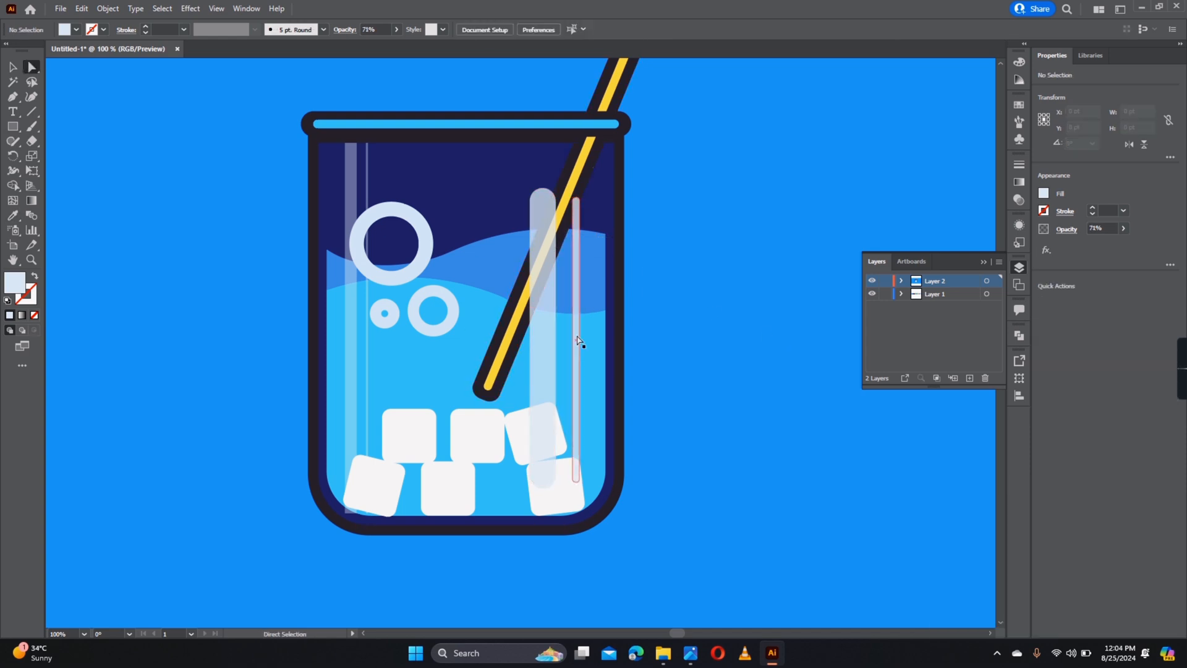
- Draw a thin strip running down from the straw tip and select its anchor points
scroll(520, 405, "up", 1, "alt")
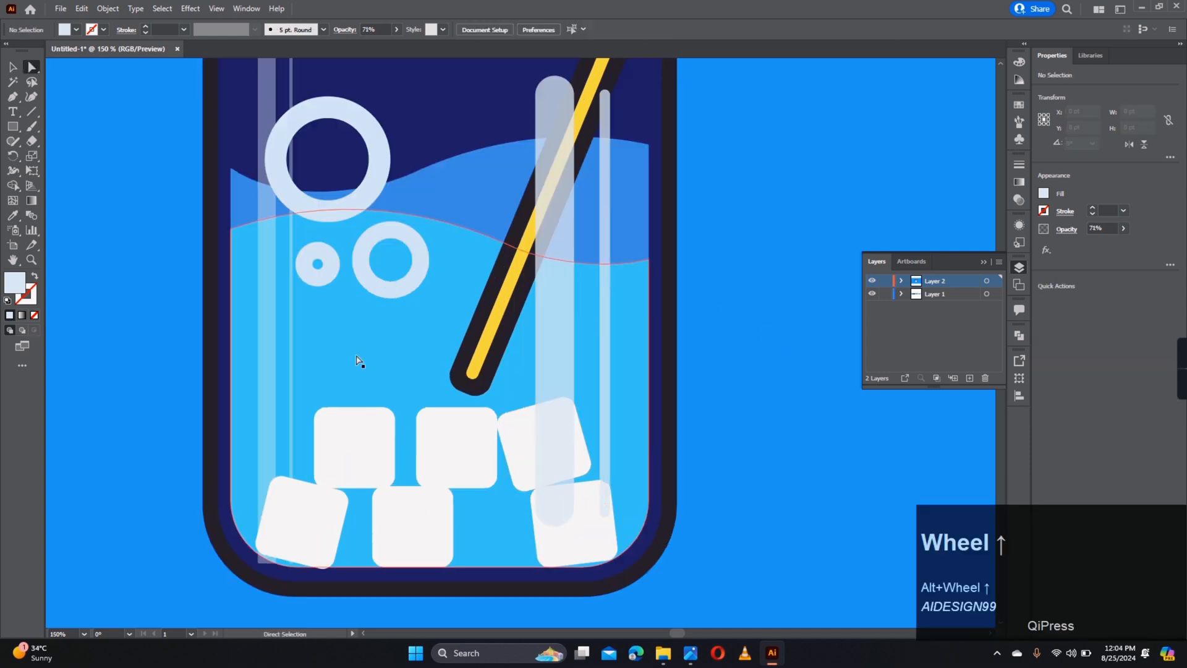
left_click(13, 125)
mouse_move(469, 376)
left_mouse_down()
mouse_move(482, 529)
mouse_move(479, 510)
left_mouse_up()
key("a")
left_click(475, 390)
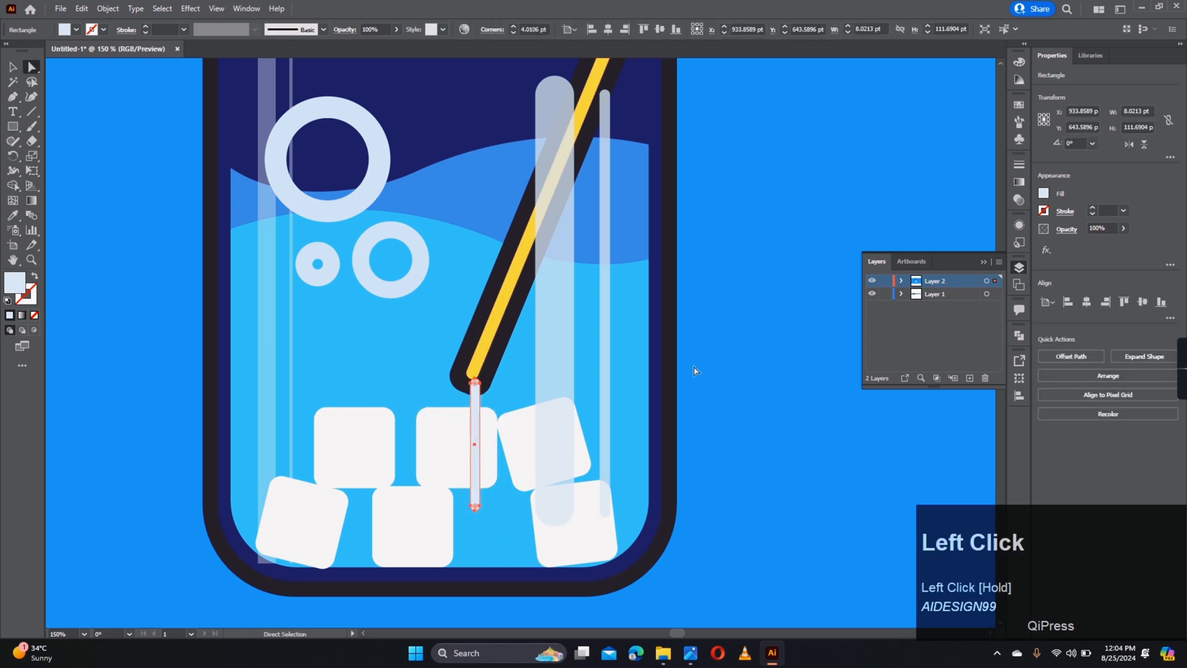
scroll(621, 391, "down", 3, "alt")
left_click(620, 391)
- Draw a small circle near the top of the glass and make an inward offset copy
left_click(674, 362)
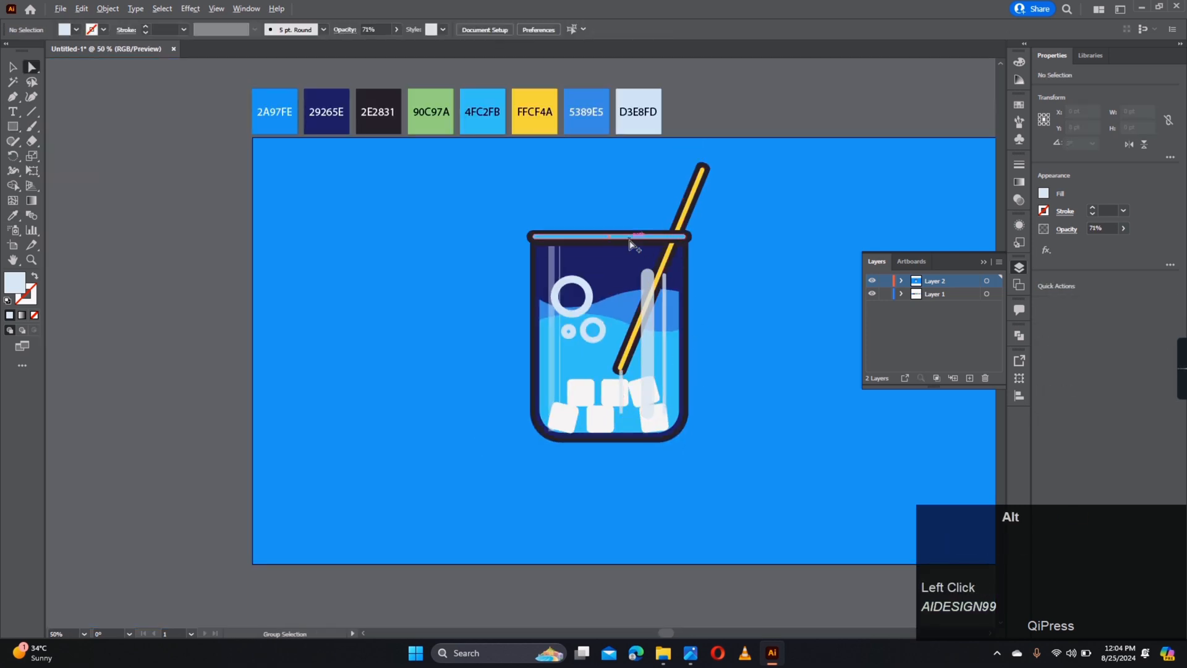
scroll(630, 237, "up", 3, "alt")
right_click(13, 126)
left_click(56, 154)
left_click_drag(599, 284, 643, 329)
left_click(108, 9)
mouse_move(142, 309)
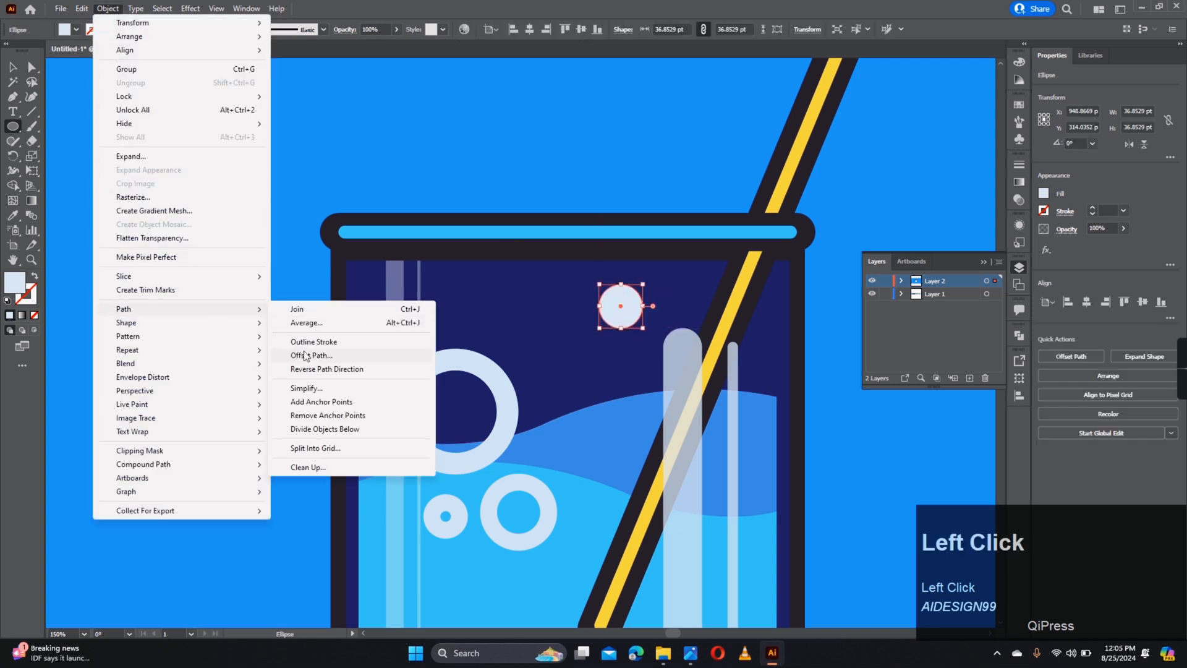
left_click(328, 349)
left_click(649, 525)
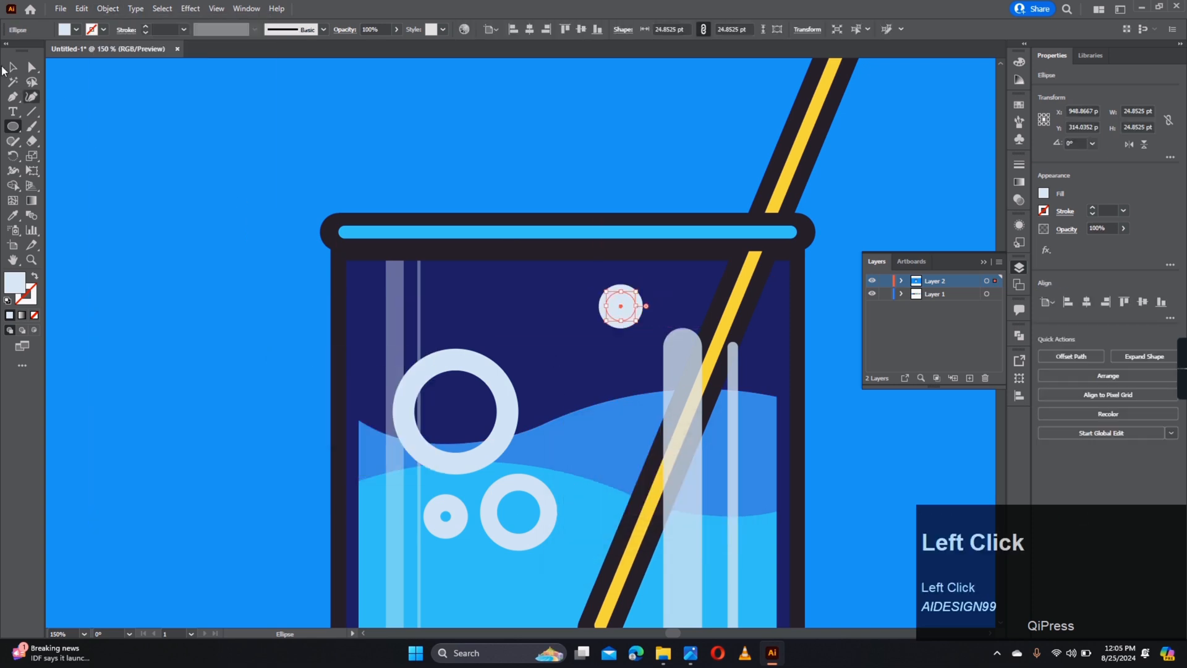
- Subtract the inner circle to form a ring and colour it 5389E5 blue
left_click(12, 66)
scroll(639, 313, "up", 2)
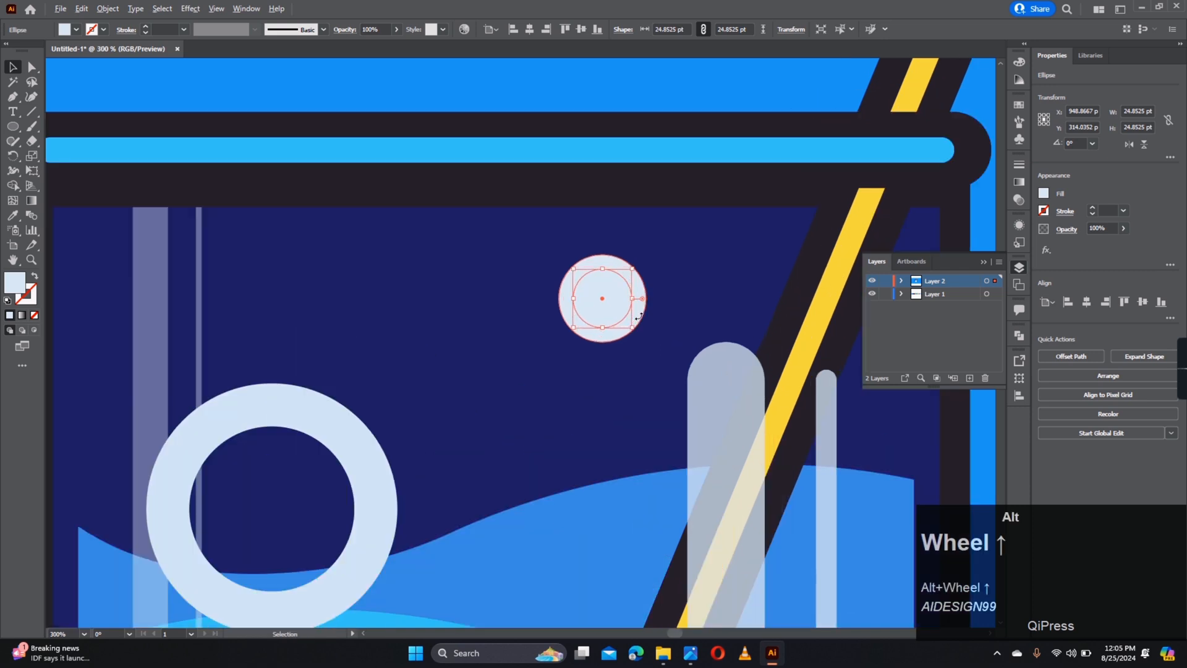
left_click(640, 313, "shift")
left_click(1096, 356)
scroll(635, 275, "down", 5)
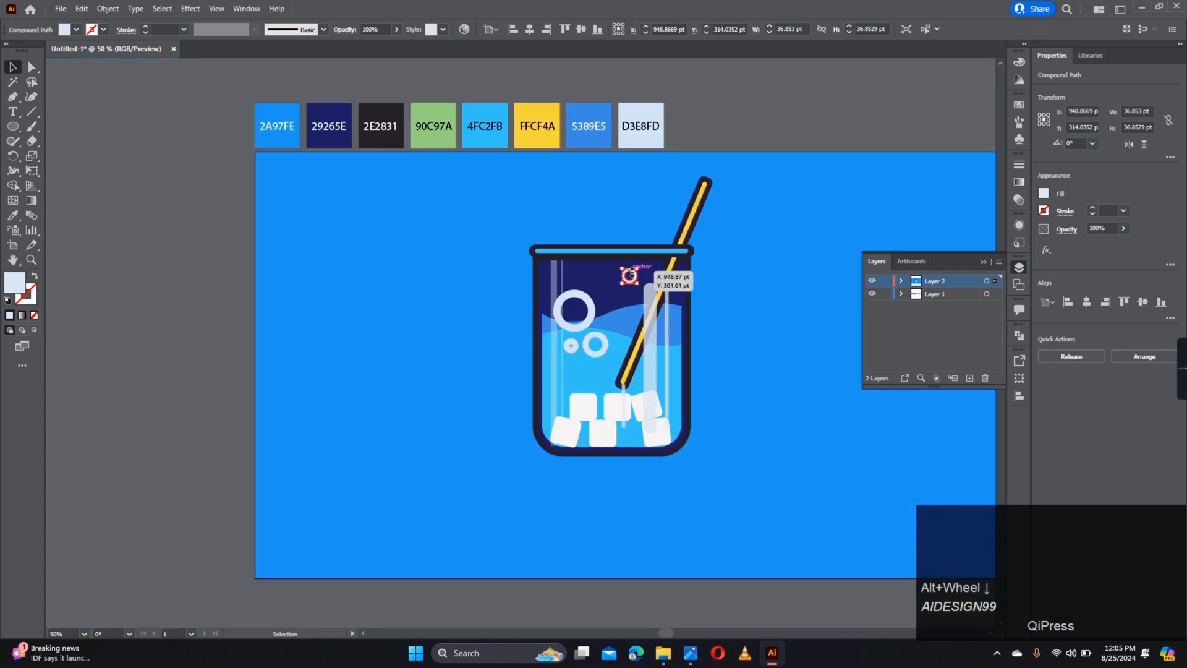
key("i")
left_click(604, 116)
- Duplicate the blue ring to its right and add a tiny copy down-left
scroll(627, 316, "up", 4)
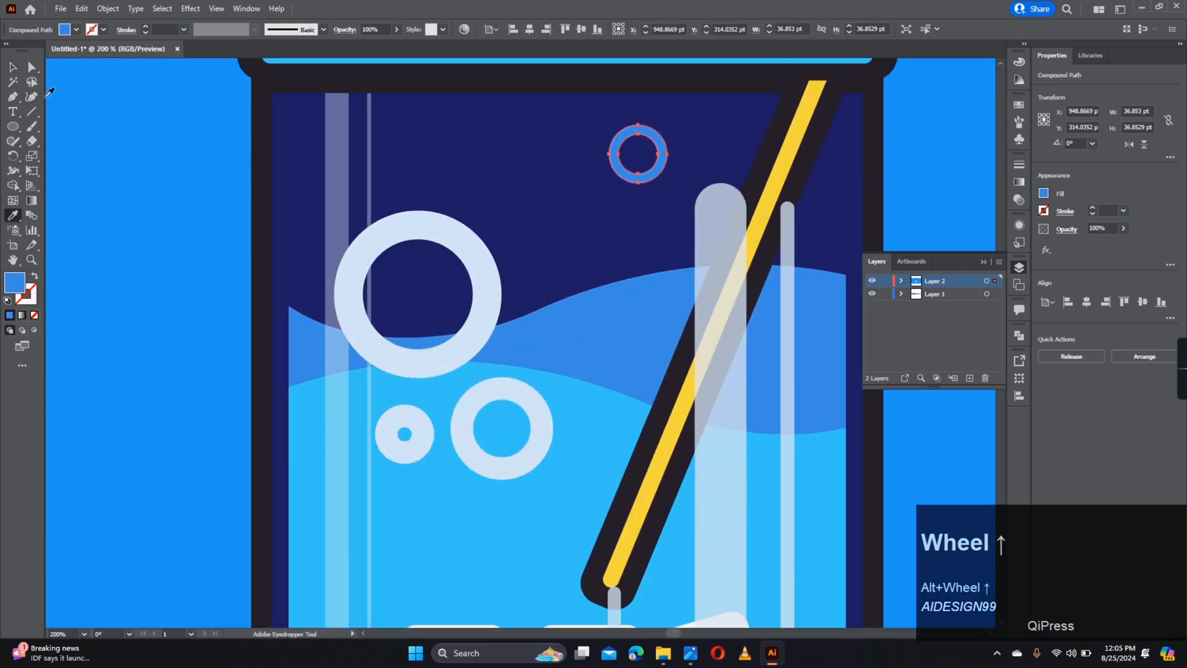
left_click(13, 67)
left_click_drag(466, 180, 374, 248)
mouse_move(556, 203)
left_mouse_down("alt")
mouse_move(610, 212)
mouse_move(620, 197)
mouse_move(545, 222)
mouse_move(554, 208)
left_mouse_up("alt")
left_click(569, 218)
left_click_drag(607, 240, 546, 227)
scroll(436, 204, "up", 4, "alt")
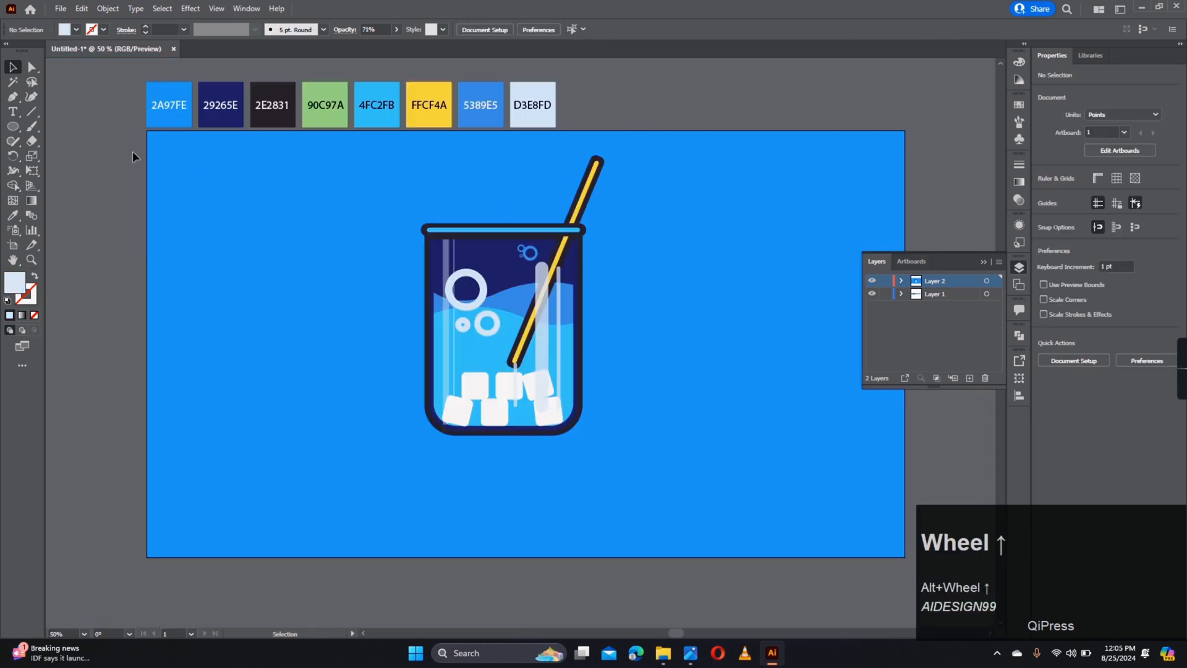
- Draw a large circle on the rim's left edge and fill it dark 2E2831
left_click(12, 126)
left_click_drag(394, 168, 506, 279, "shift")
left_click(12, 68)
left_click_drag(489, 218, 469, 221)
key("i")
left_click(331, 97)
key("a")
key("i")
left_click(272, 105)
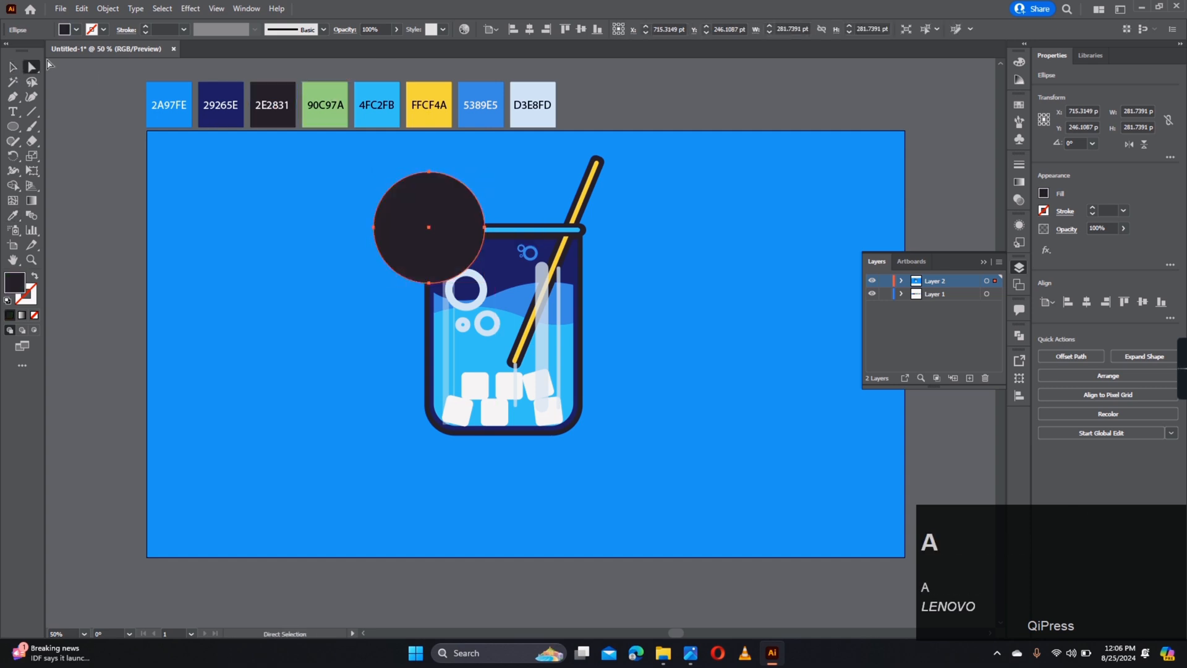
- Make an inset offset copy of the dark circle and fill it 90C97A green
left_click(13, 66)
left_click(108, 8)
mouse_move(180, 305)
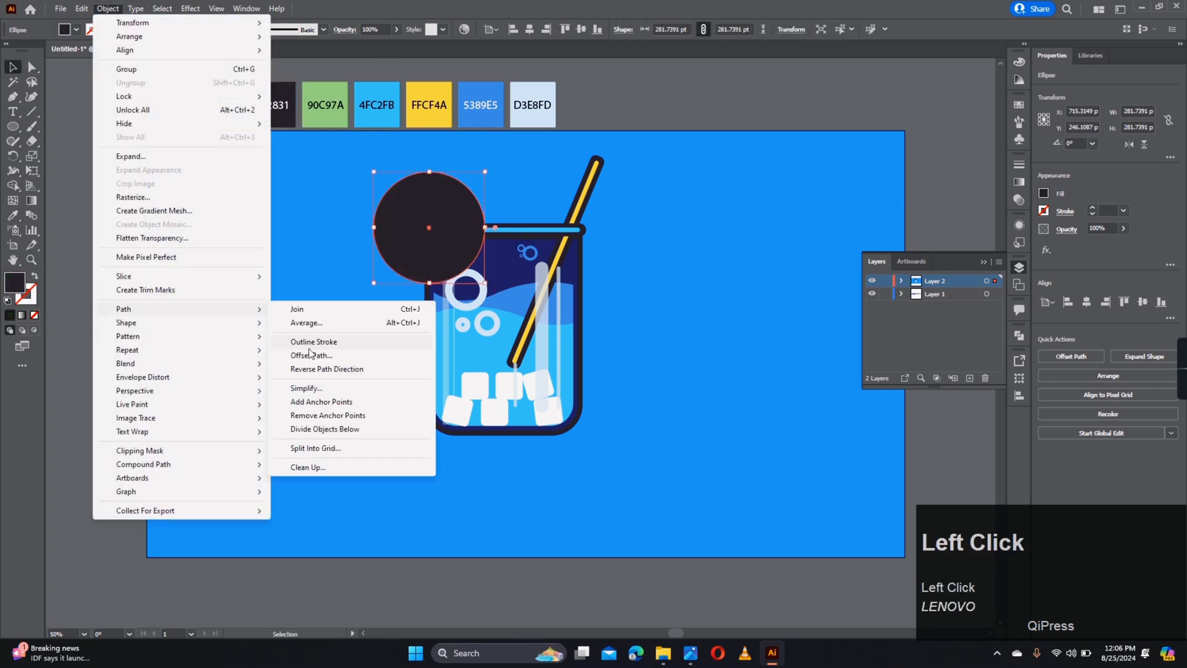
left_click(331, 357)
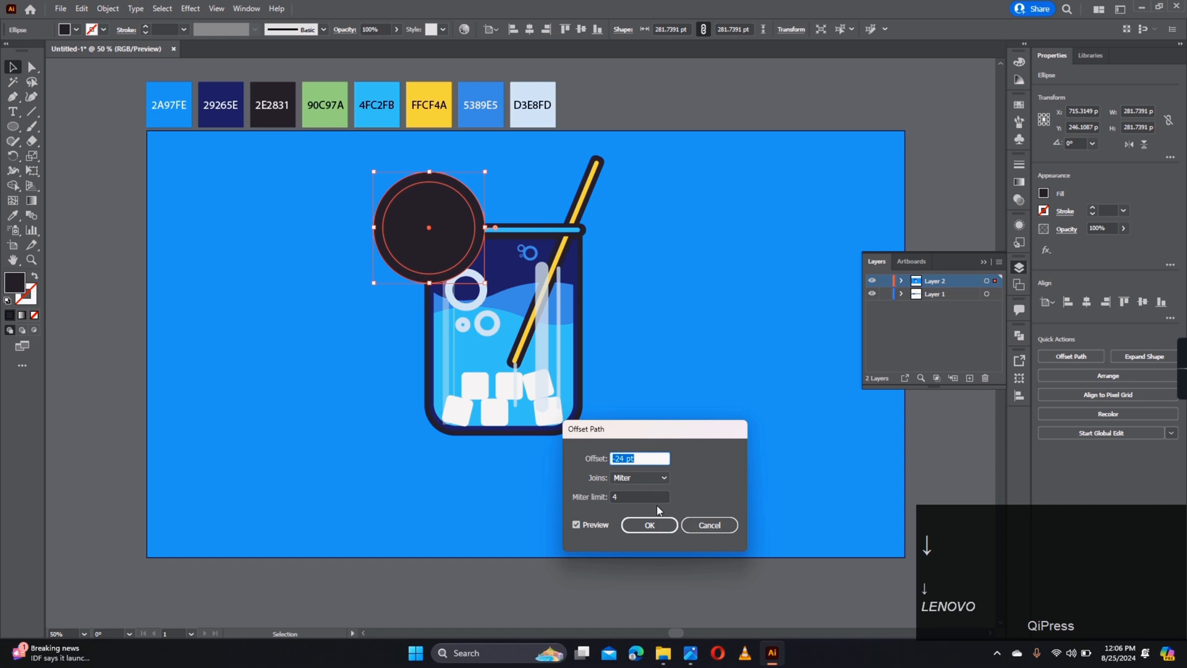
left_click(649, 524)
key("i")
left_click(326, 112)
key("a")
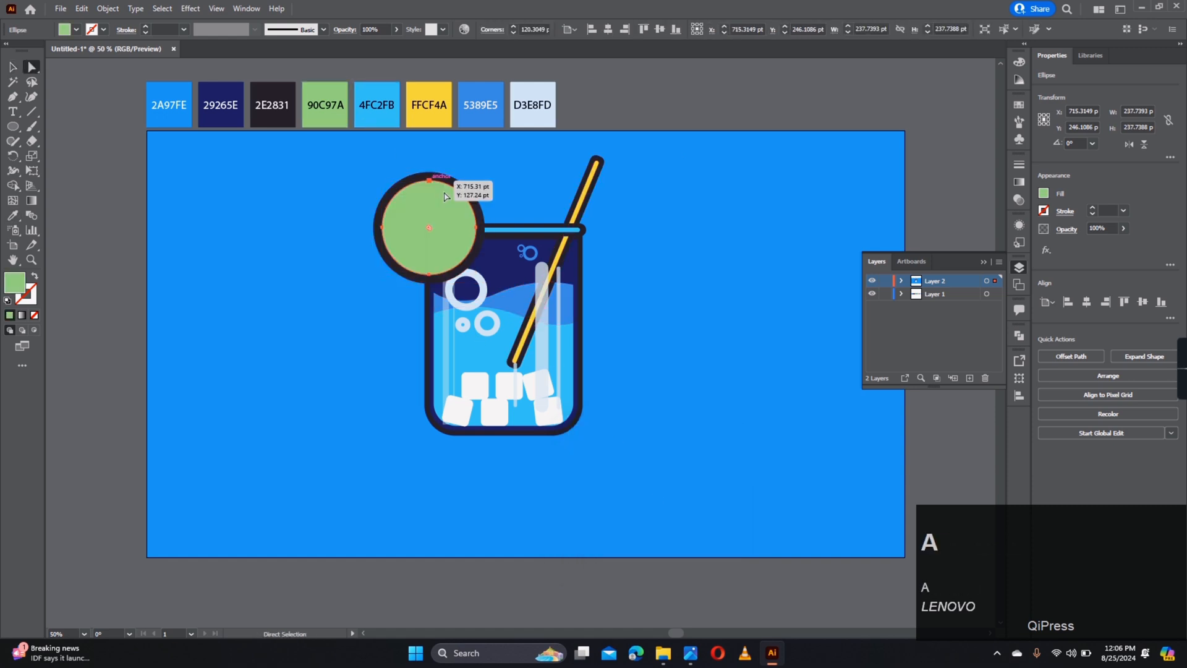
scroll(428, 221, "up", 4)
- Offset the green lime circle inward by -8 pt
left_click(12, 96)
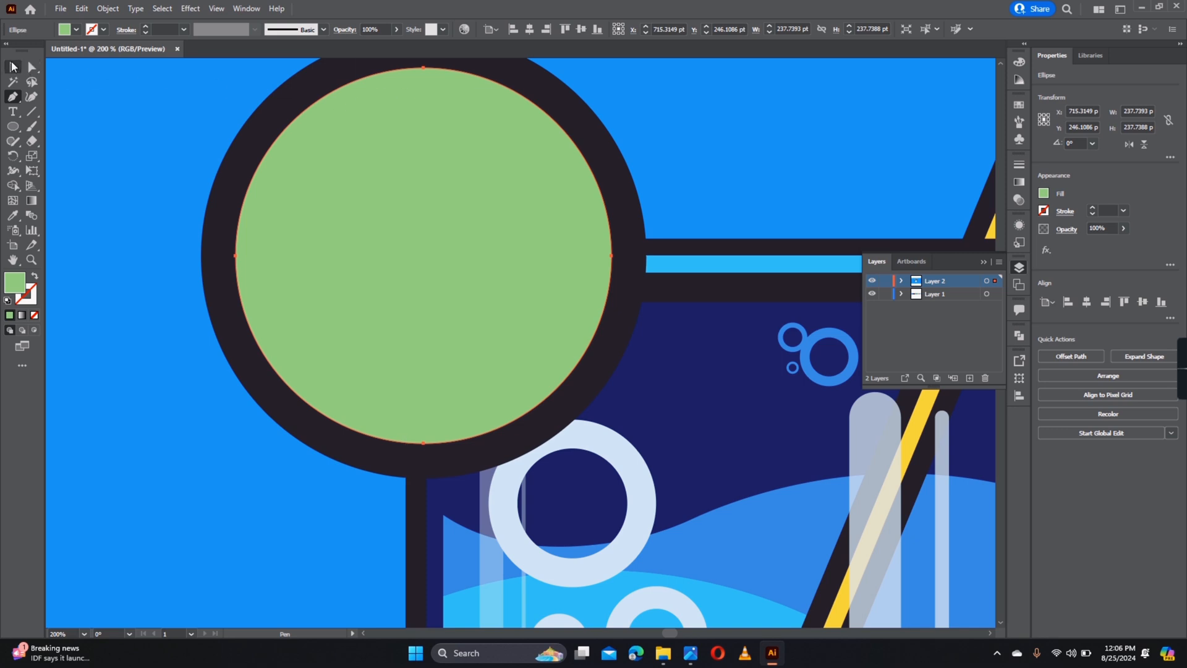
left_click(12, 66)
left_click(107, 9)
mouse_move(163, 318)
left_click(311, 370)
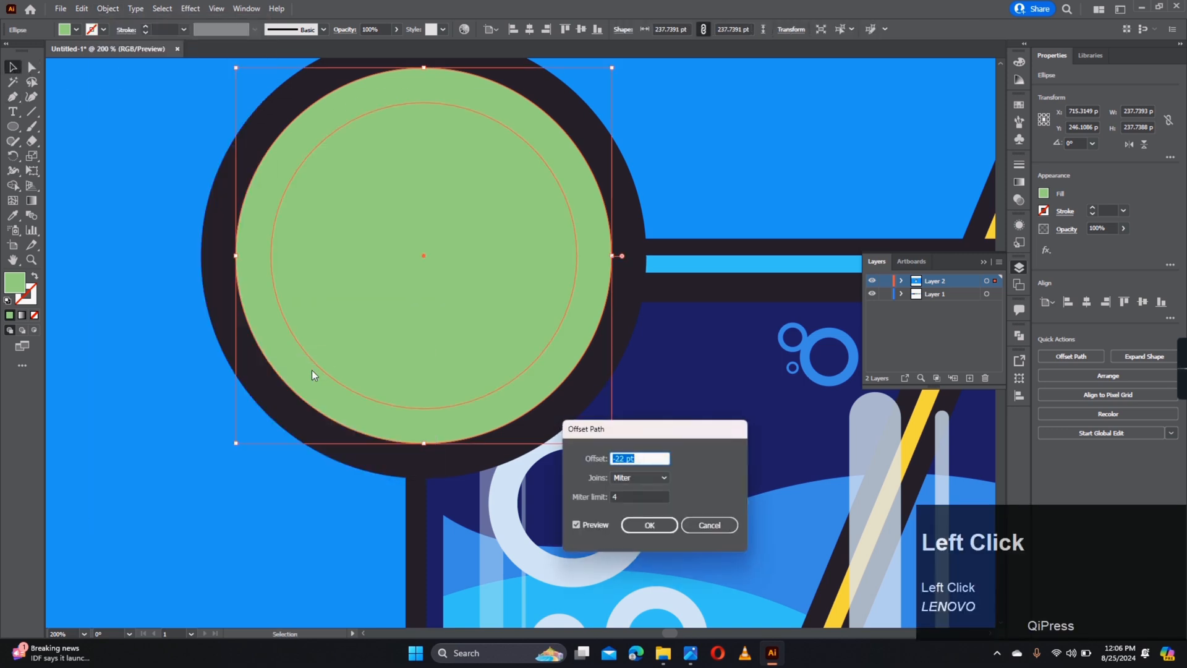
scroll(314, 369, "down", 14)
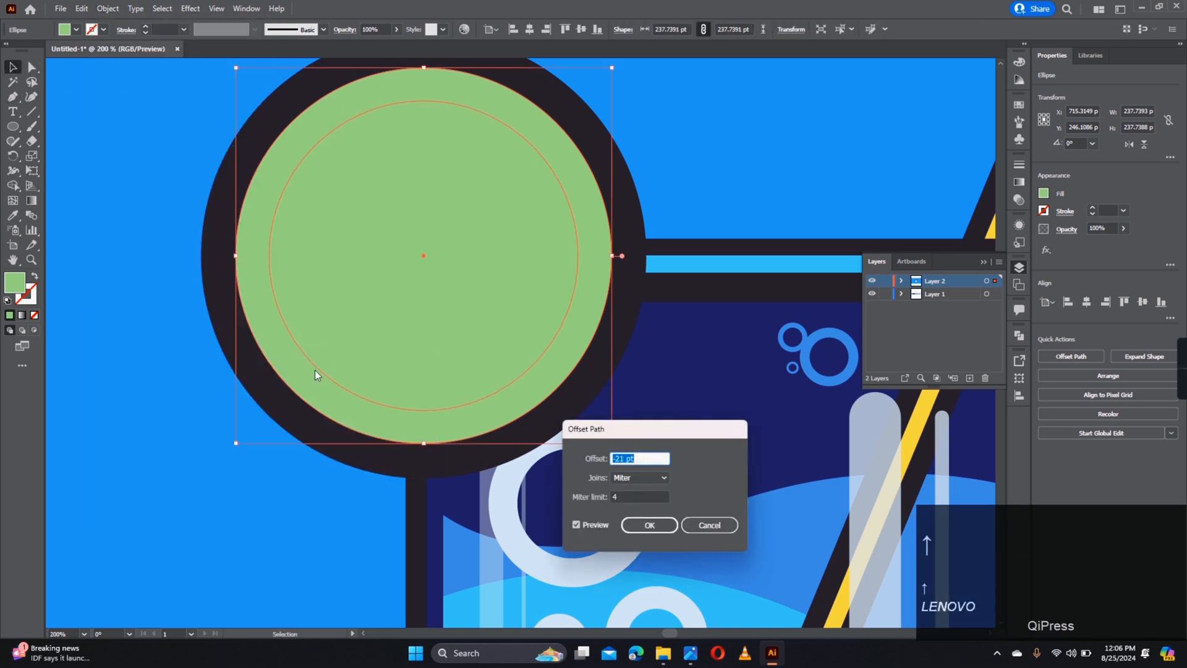
left_click(649, 525)
key("p")
scroll(374, 160, "down", 1, "alt")
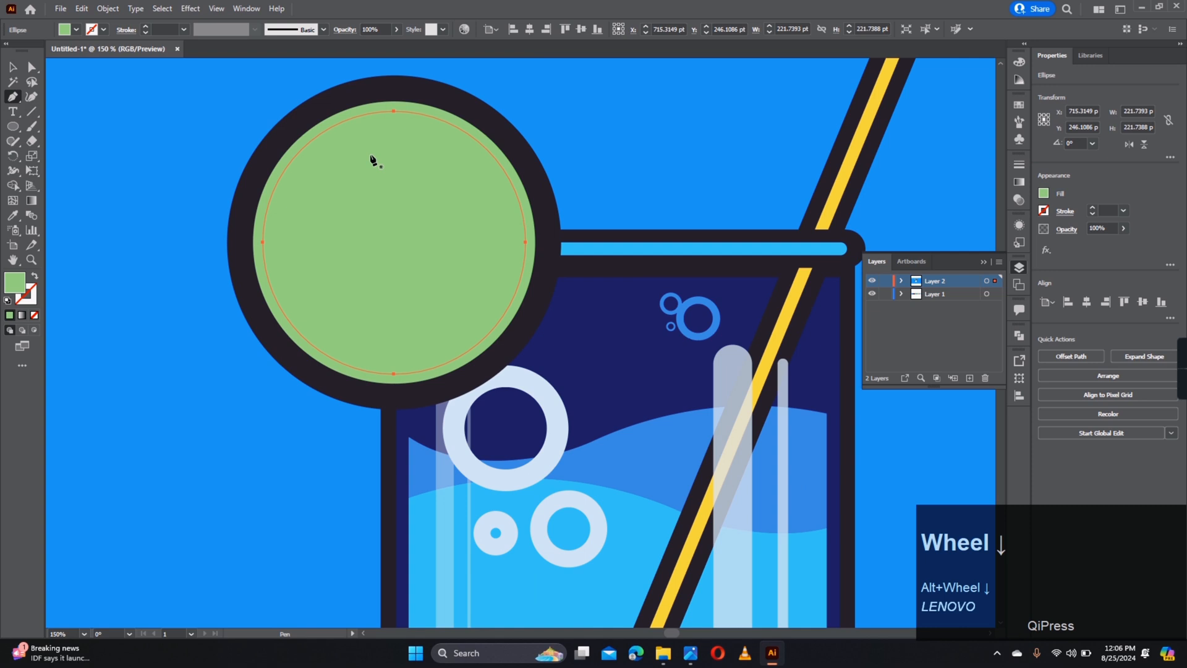
- Divide the inner green lime circle along a curved path with Pathfinder Divide
left_click(402, 96)
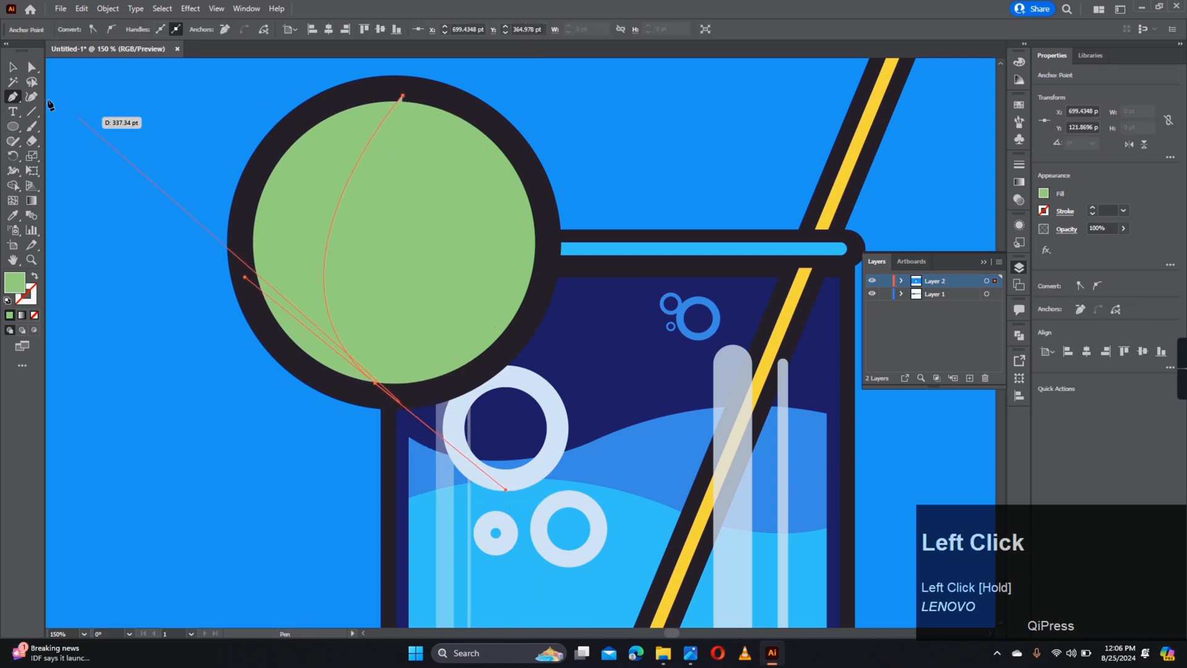
left_click(12, 69)
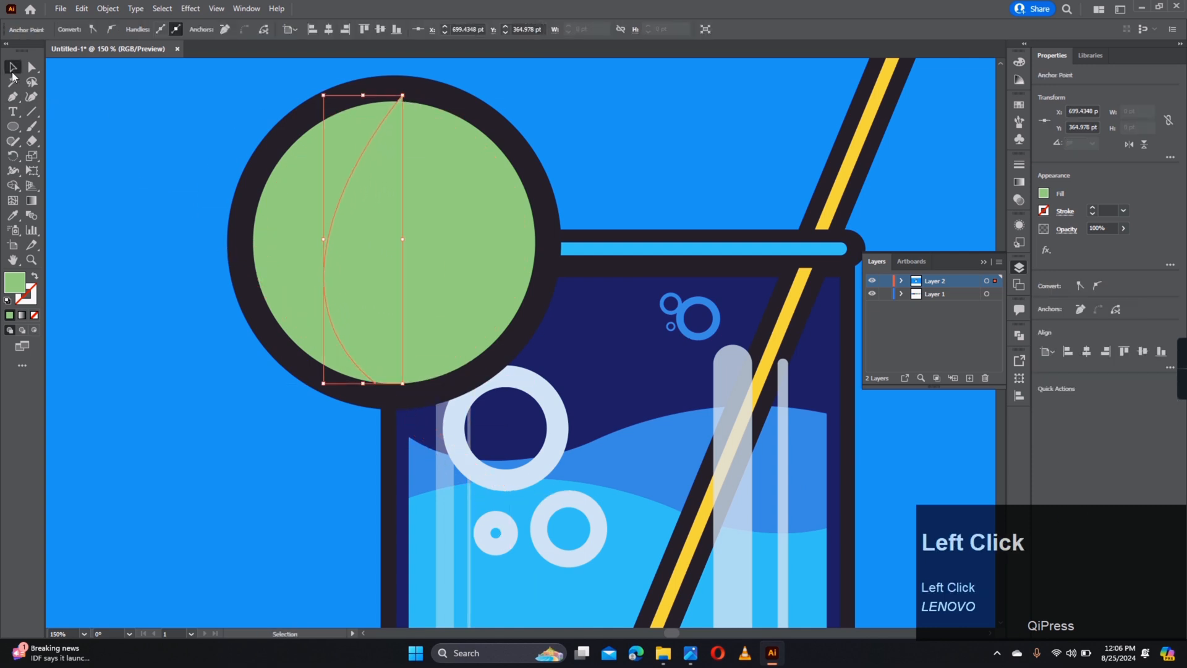
left_click(339, 218, "shift")
left_click(1170, 364)
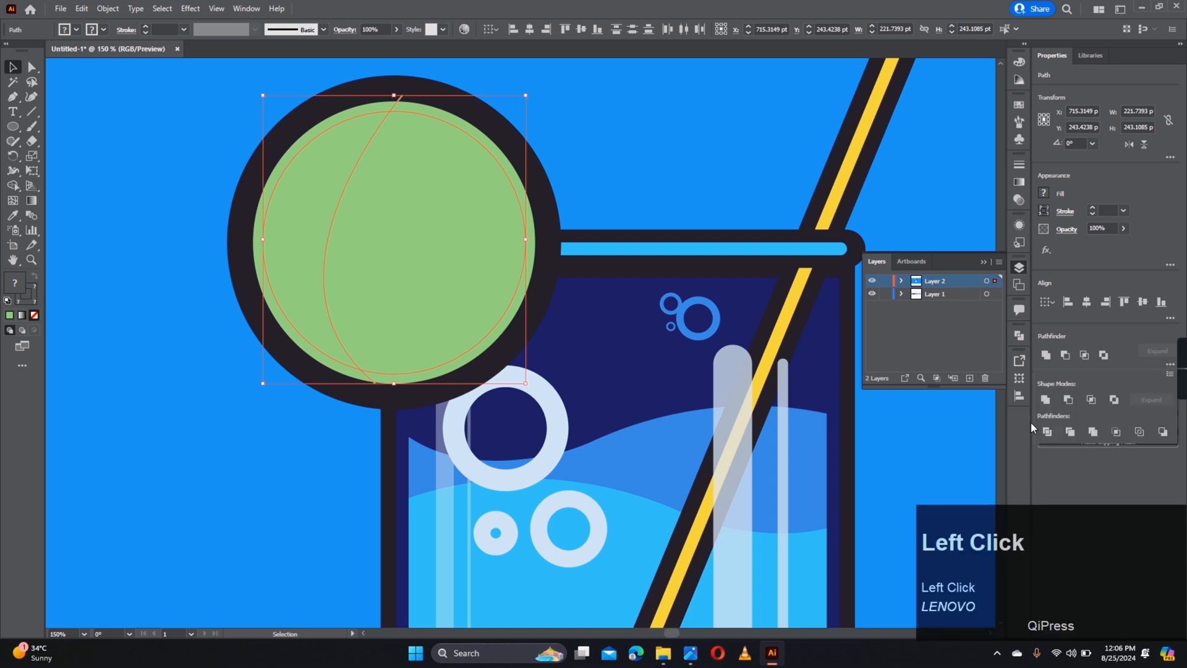
left_click(736, 201)
- Recolor the left crescent piece to the lighter green ADD397
key("a")
left_click(516, 225)
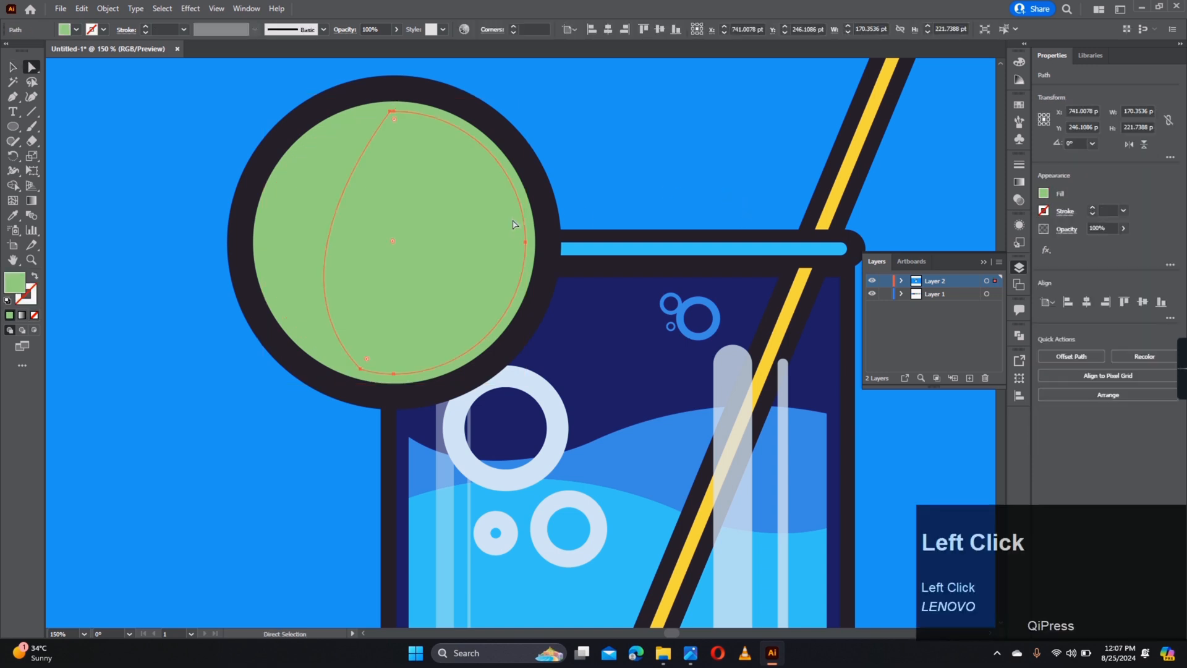
left_click(291, 224)
double_click(14, 284)
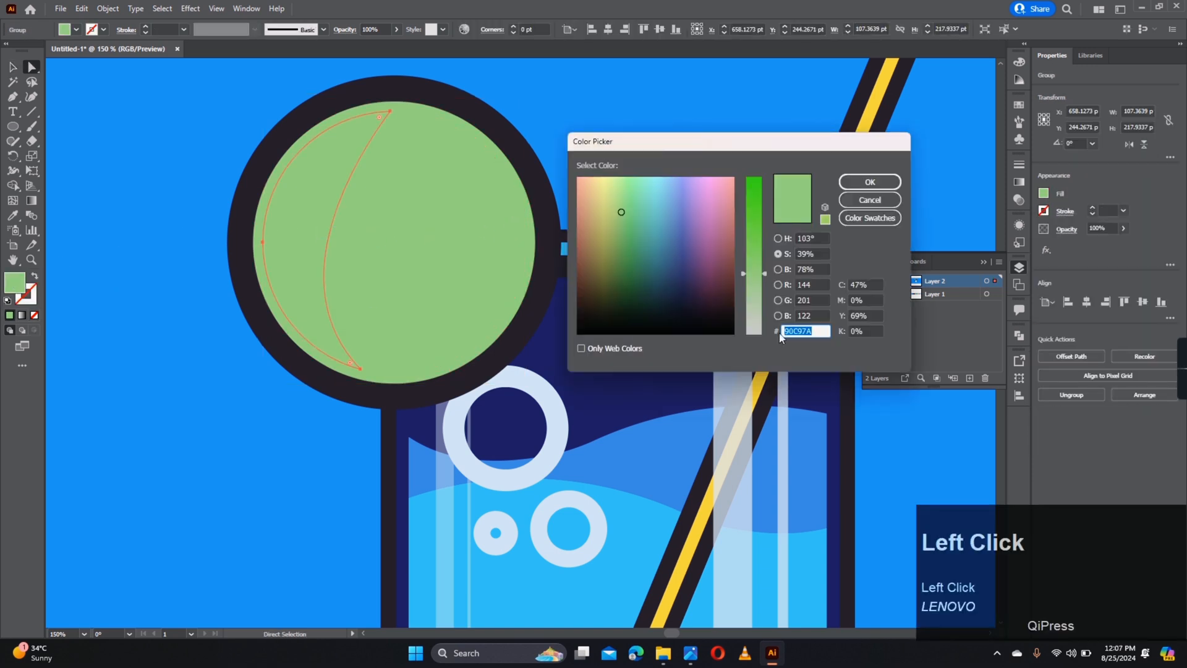
left_click(751, 289)
left_click(620, 204)
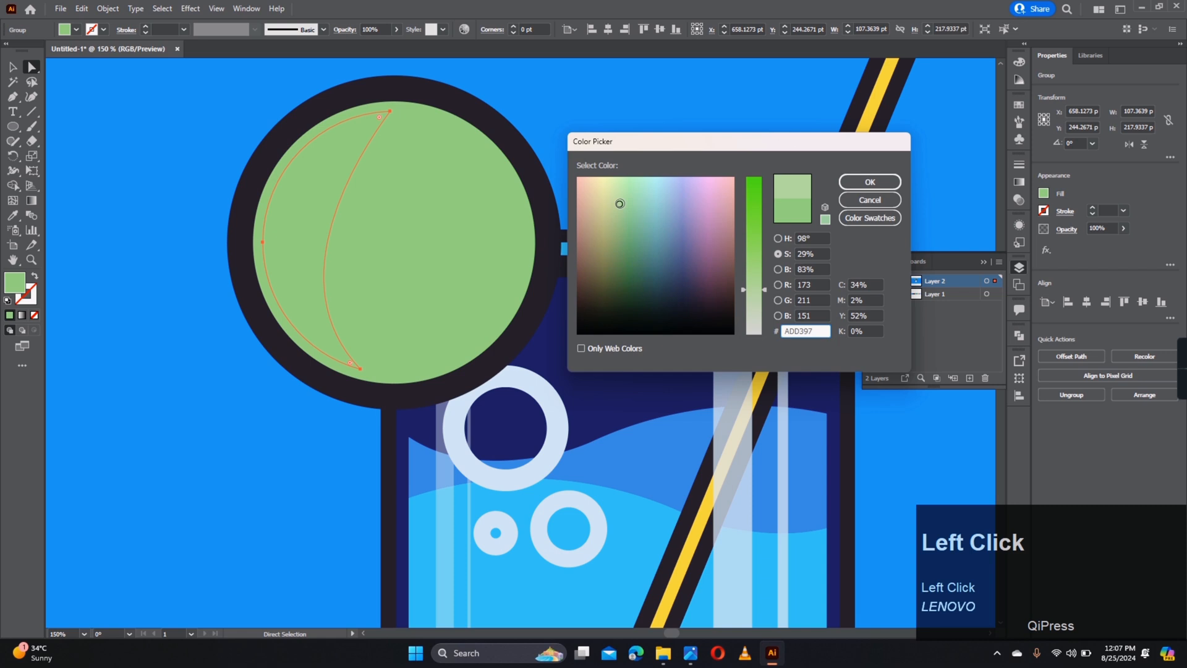
left_click(869, 182)
- Notch the lime's left edge by subtracting a small triangle, then place it behind the crescent
scroll(273, 194, "up", 4)
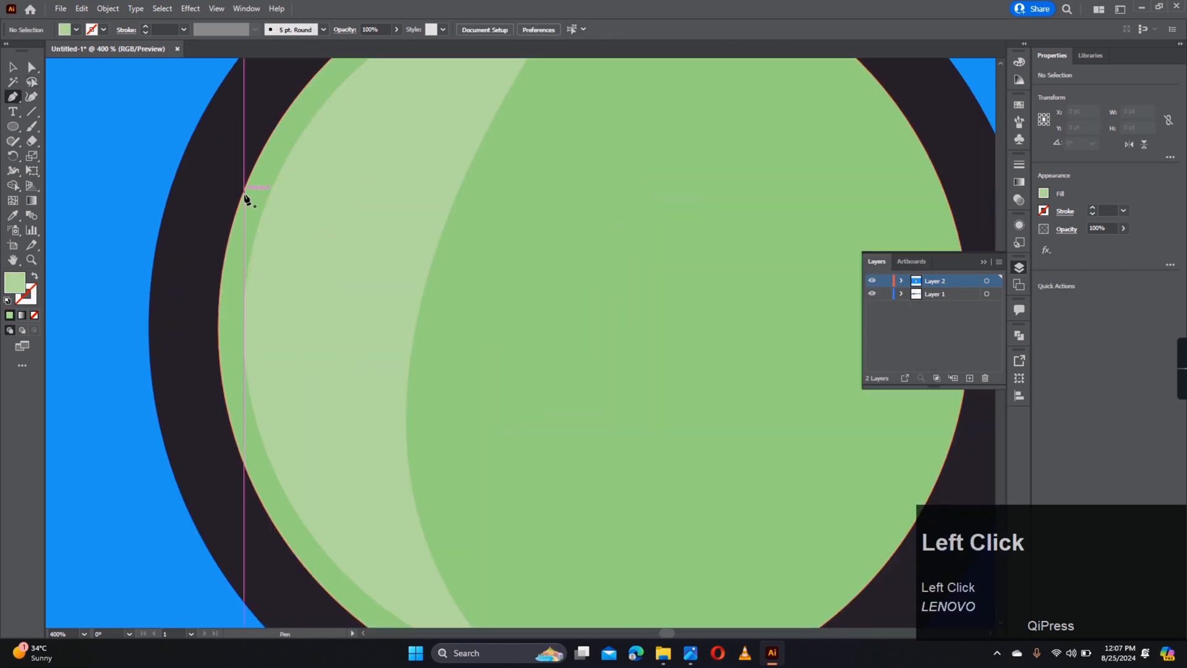
left_click(223, 210)
left_click_drag(250, 252, 210, 250)
left_click(207, 253)
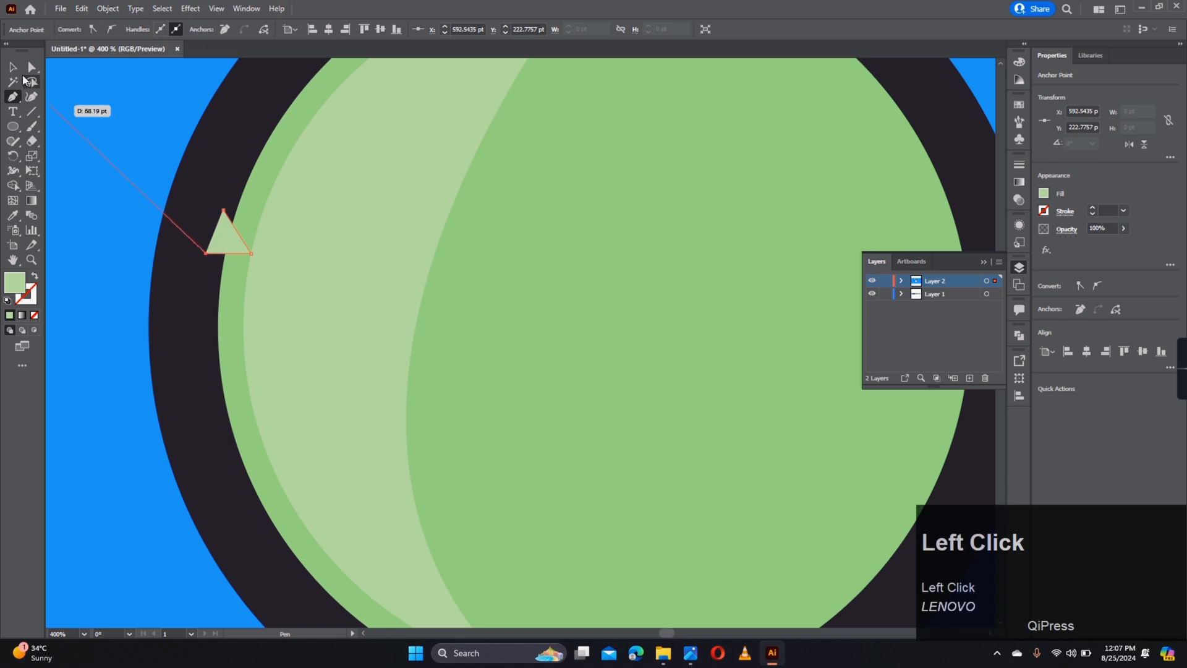
left_click(266, 179, "shift")
left_click(117, 166)
left_click(224, 238)
left_click(254, 188, "shift")
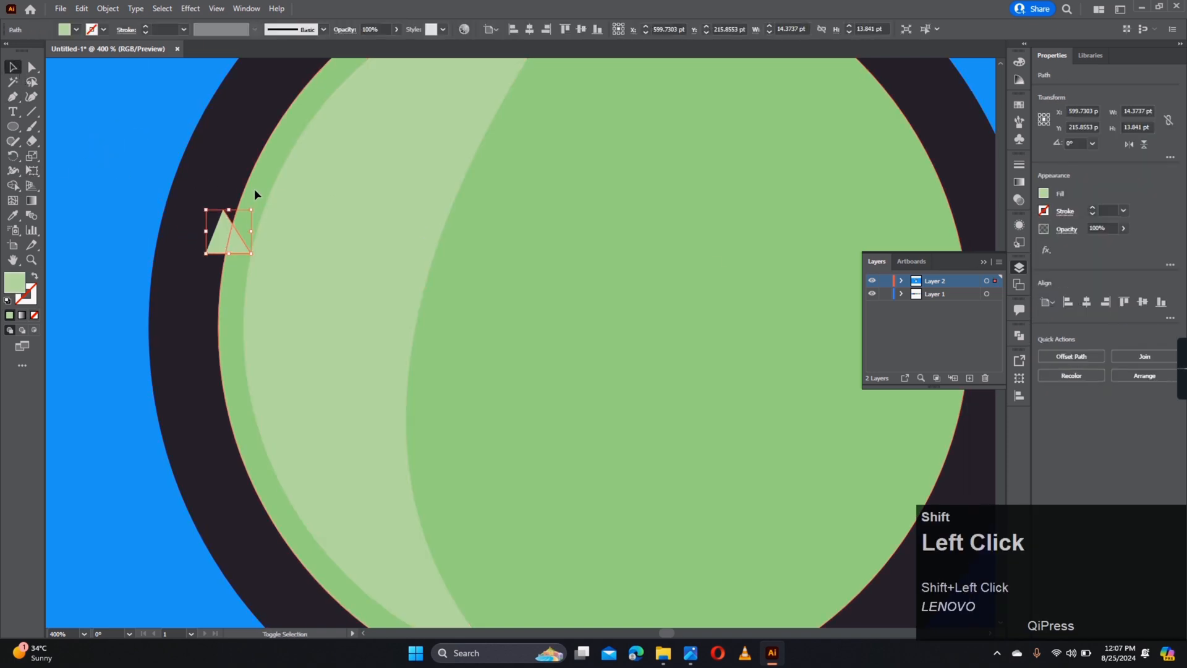
left_click(1064, 361)
key("ctrl+bracketleft")
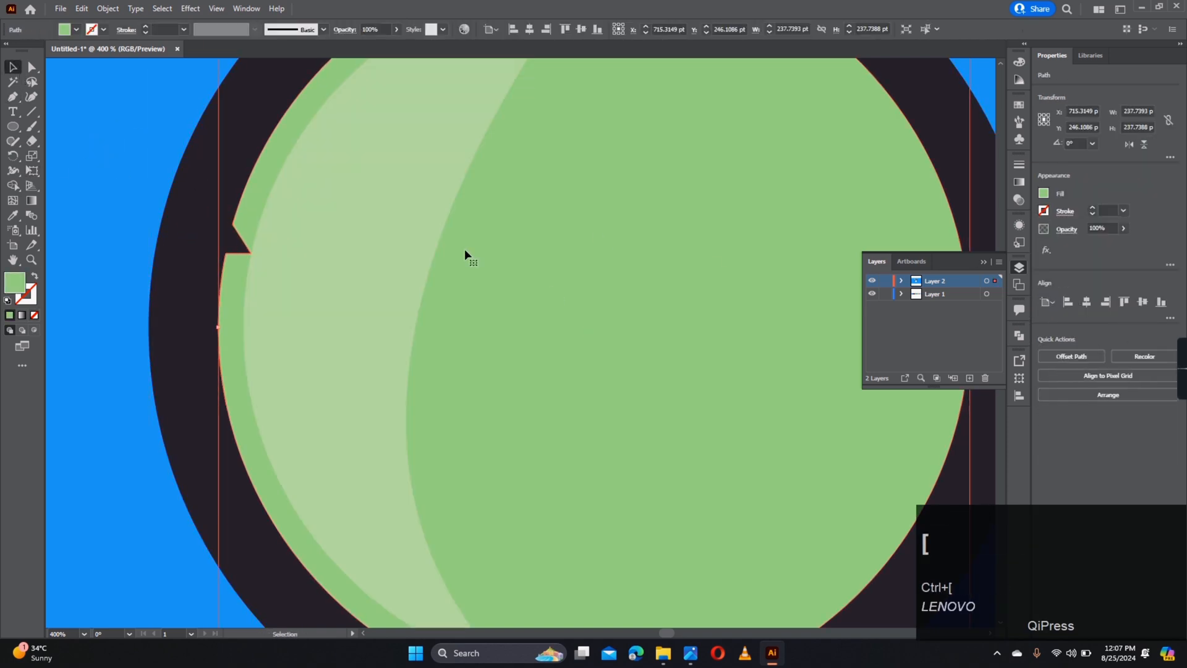
- Select the notched circle, light crescent and dark ring together
scroll(473, 248, "down", 5)
left_click(474, 248, "shift")
left_click(568, 236, "shift")
- Group the lime parts, shrink the group, and send it to the back
key("ctrl+g")
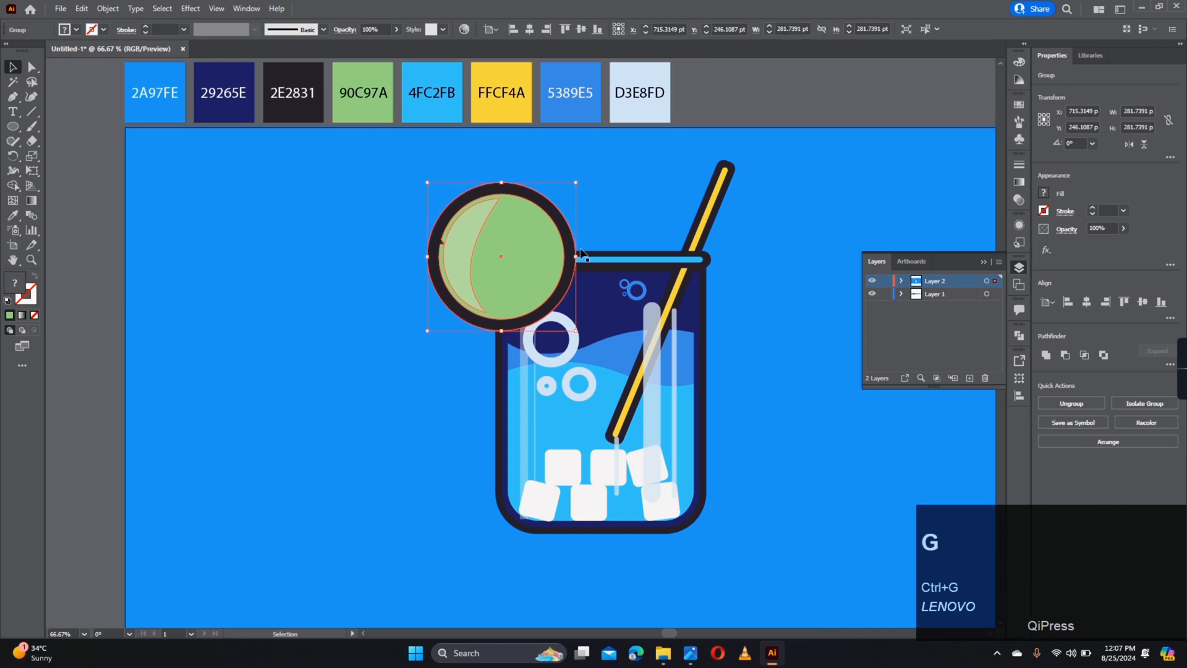
mouse_move(576, 257)
left_mouse_down()
mouse_move(537, 268)
mouse_move(565, 257)
left_mouse_up()
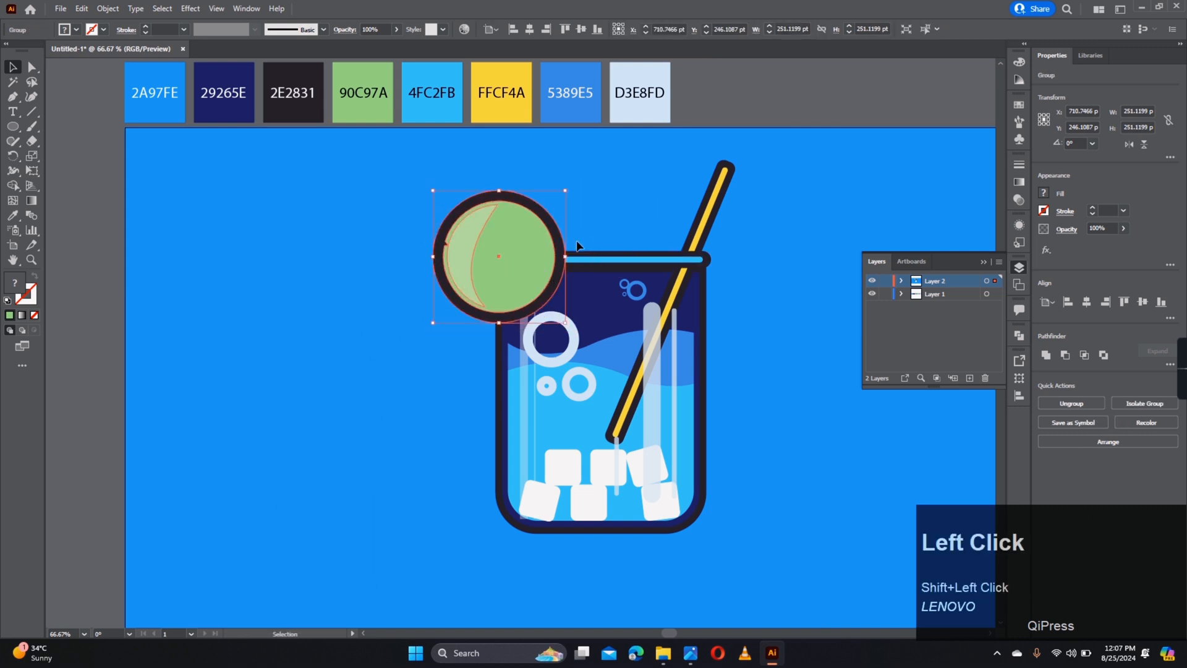
right_click(575, 243)
mouse_move(697, 421)
left_click(749, 459)
- Move the lime above the locked background in Layers and set it on the glass's left rim
left_click(901, 281)
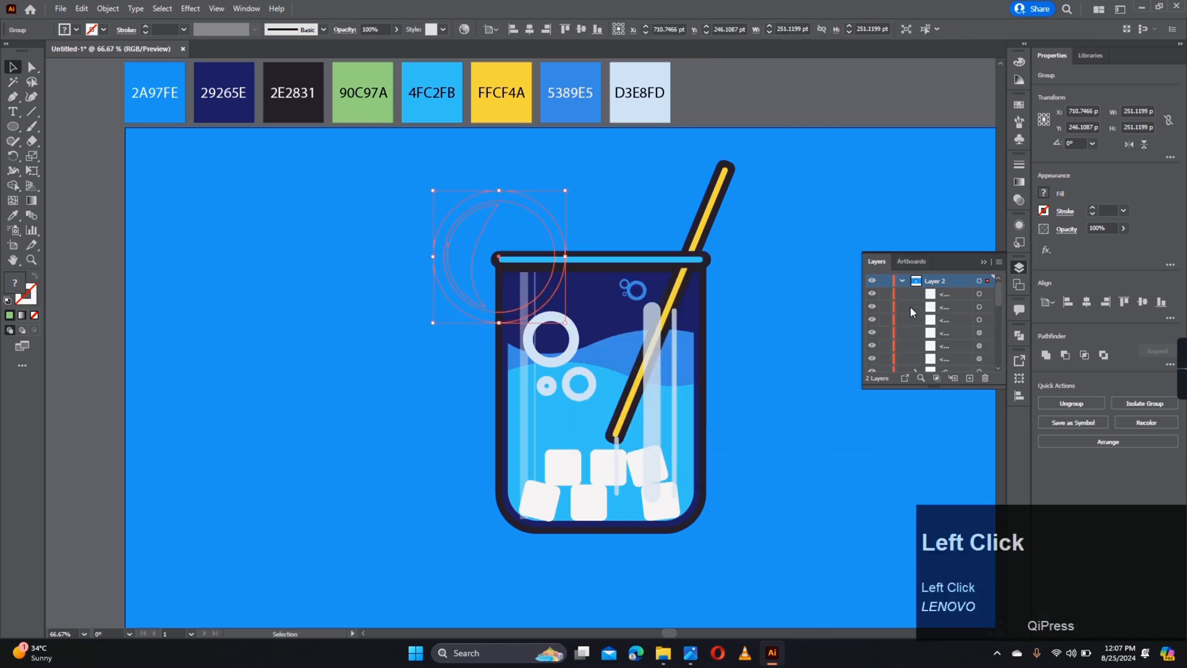
scroll(881, 341, "down", 3)
left_click_drag(955, 353, 946, 333)
mouse_move(525, 224)
left_mouse_down()
mouse_move(541, 230)
mouse_move(524, 231)
left_mouse_up()
left_click(644, 212)
- Marquee-select all drink objects, group them, and reposition the group on the artboard
scroll(705, 223, "down", 3)
left_click_drag(736, 230, 563, 375)
key("ctrl+g")
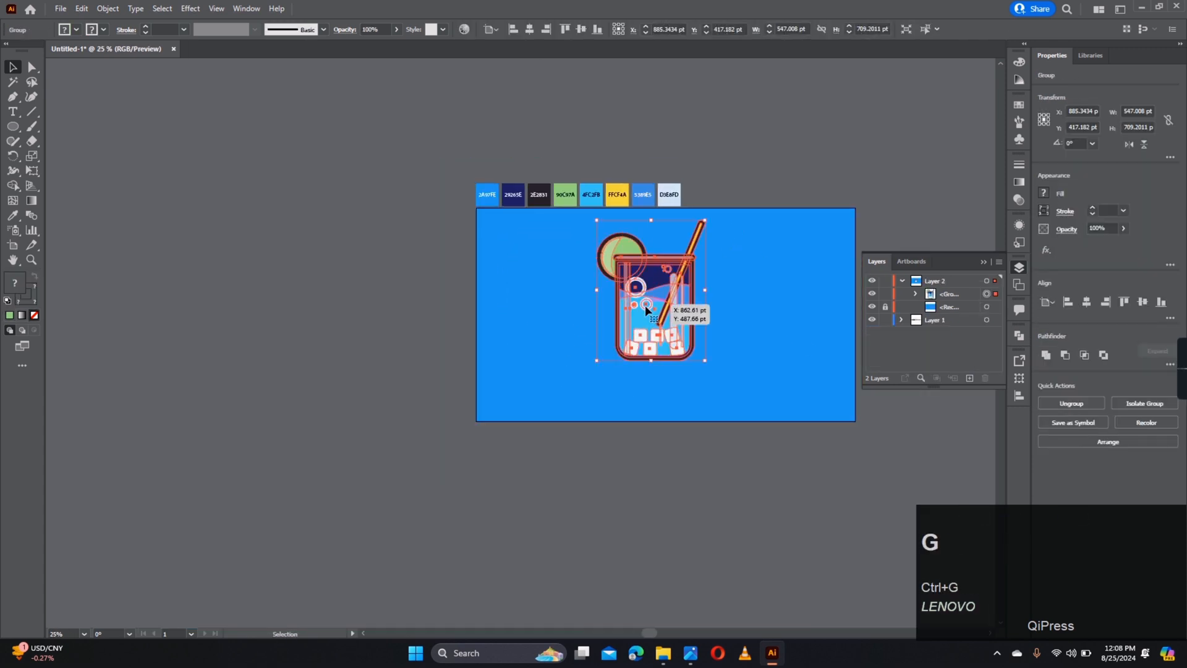
left_click_drag(665, 301, 676, 323)
scroll(766, 334, "up", 3)
scroll(742, 333, "down", 2)
- Draw a wide dark ellipse below the glass for the shadow
scroll(625, 248, "up", 1)
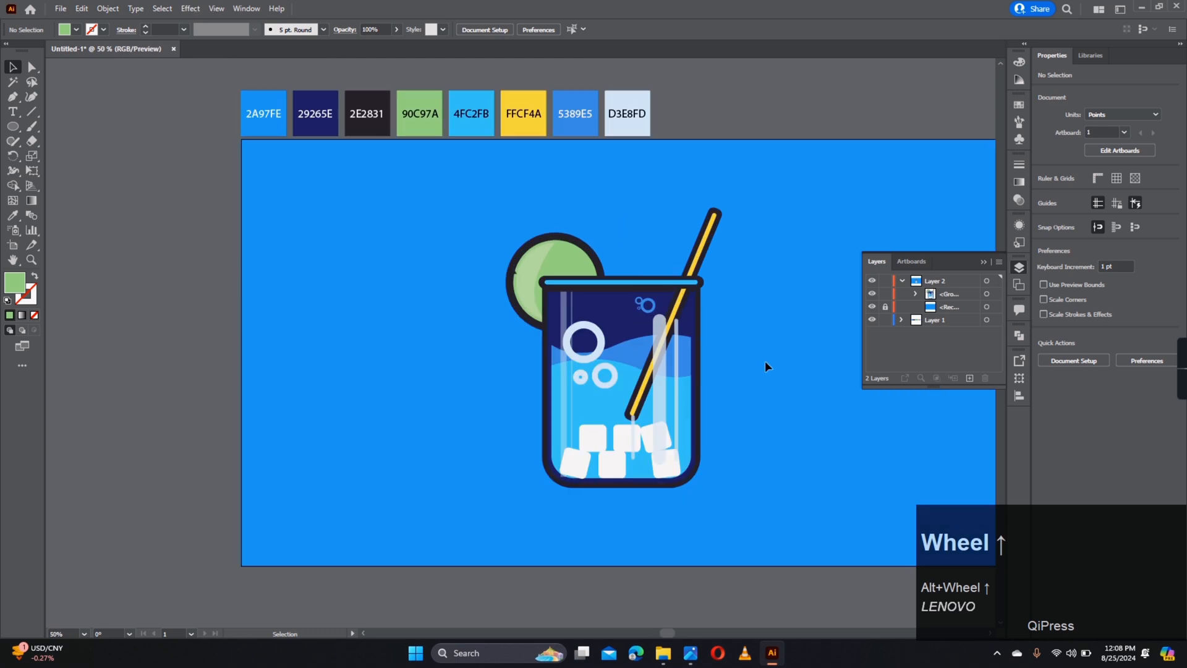
left_click(765, 362)
left_click_drag(730, 443, 733, 342)
key("l")
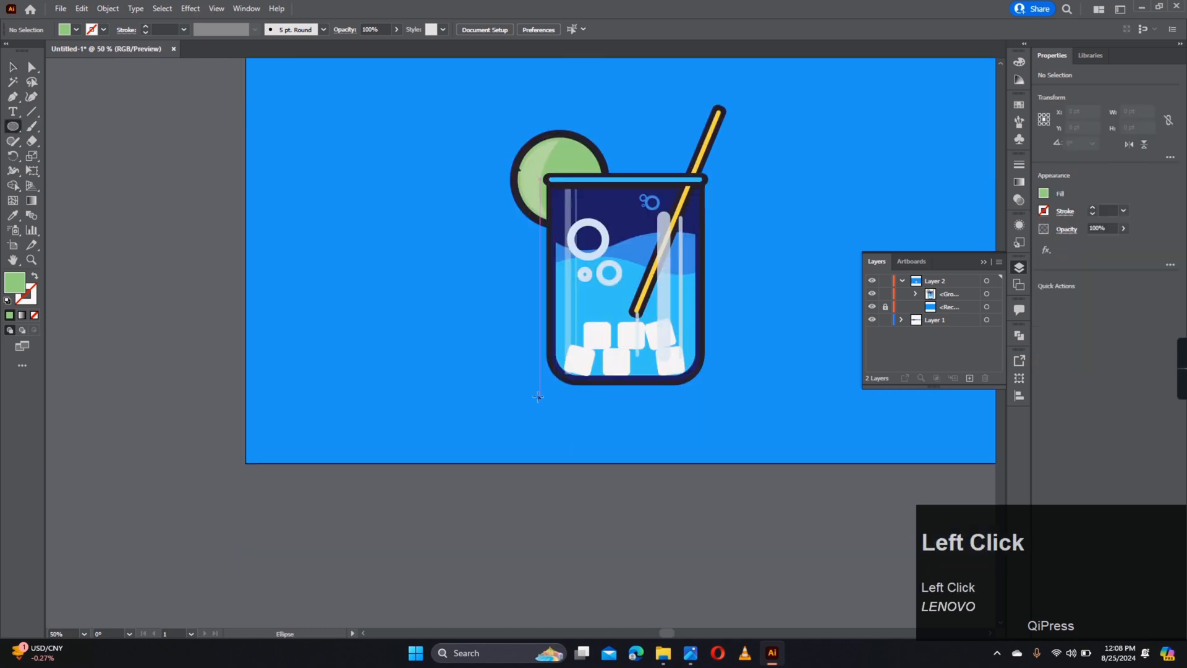
mouse_move(540, 375)
left_mouse_down()
mouse_move(729, 399)
mouse_move(705, 397)
left_mouse_up()
- Lower the shadow ellipse's opacity to 29% and position it under the glass
key("a")
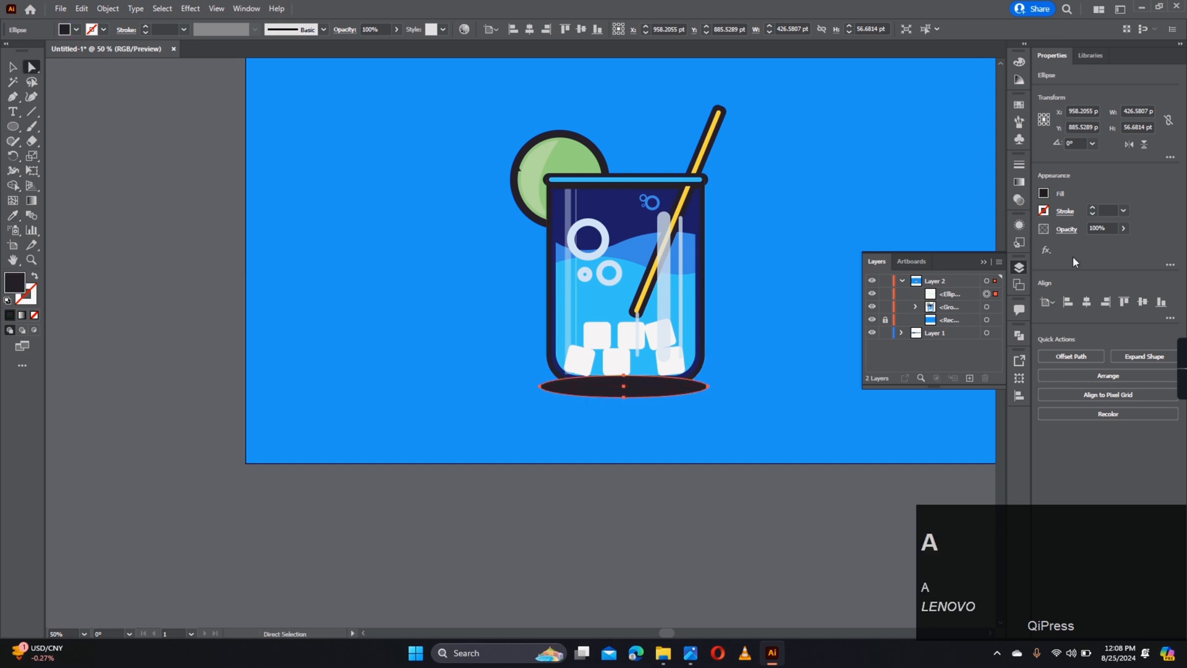
left_click(1124, 228)
left_click(1089, 242)
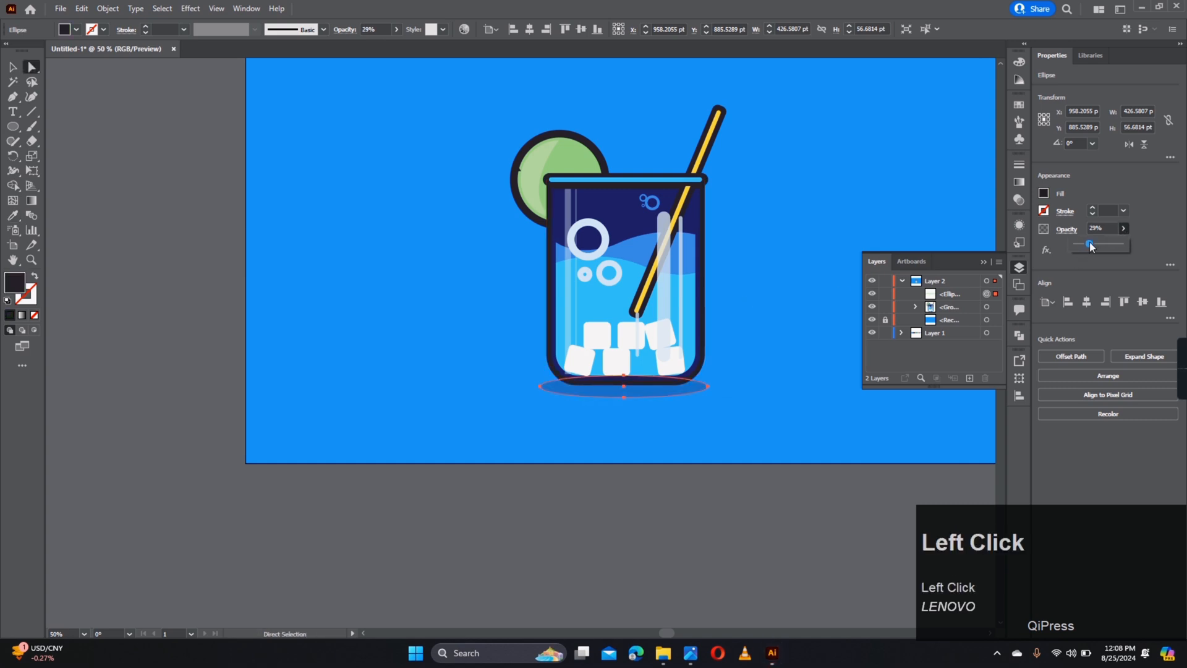
key("v")
left_click(89, 120)
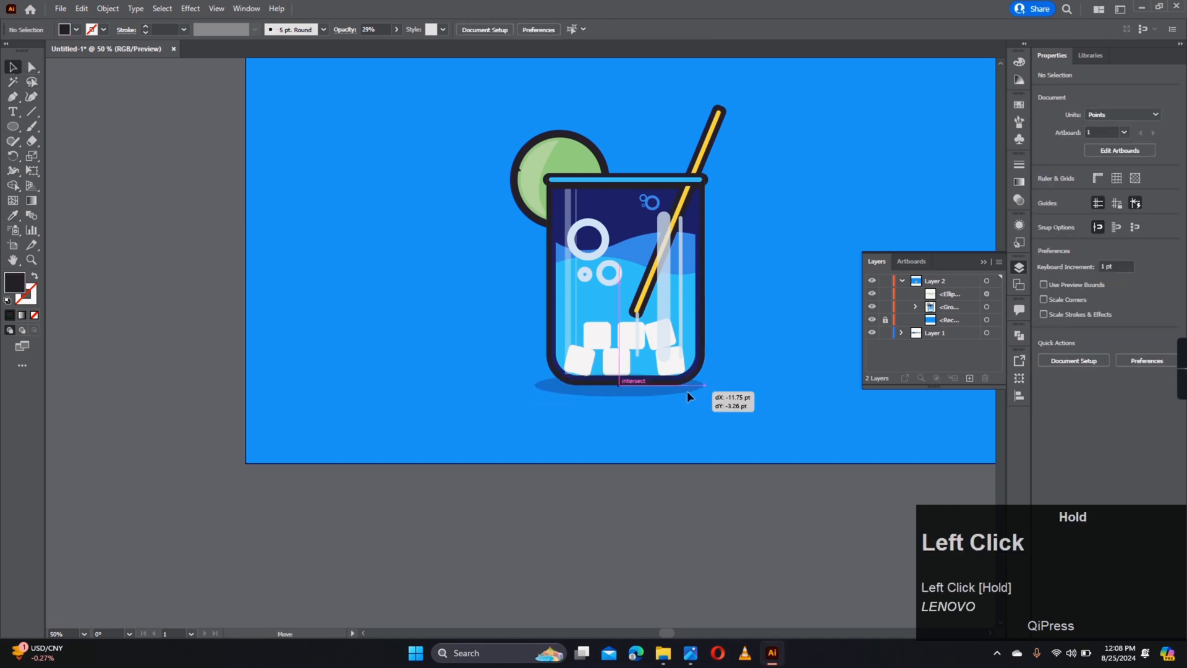
left_click_drag(688, 391, 687, 391)
- Move the shadow into the drink group in Layers and send it behind the glass
left_click_drag(952, 313, 918, 309)
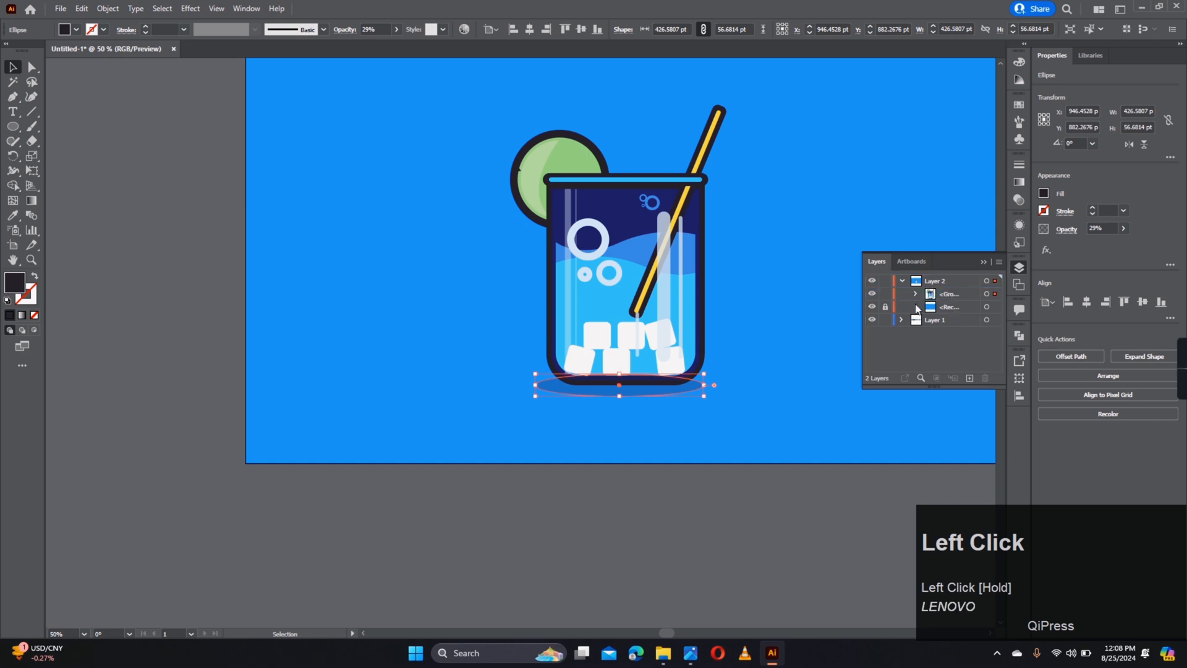
left_click(915, 293)
right_click(958, 313)
right_click(605, 366)
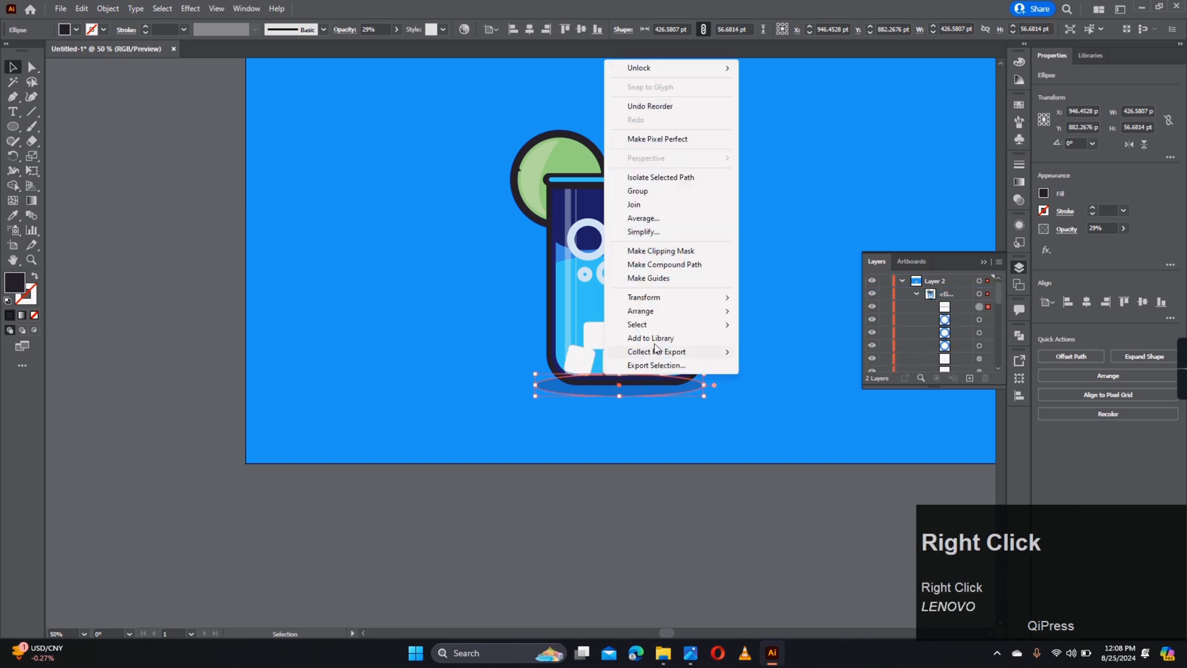
mouse_move(665, 311)
left_click(773, 353)
- Check the finished drink group with its shadow, leaving nothing selected
scroll(956, 331, "down", 3)
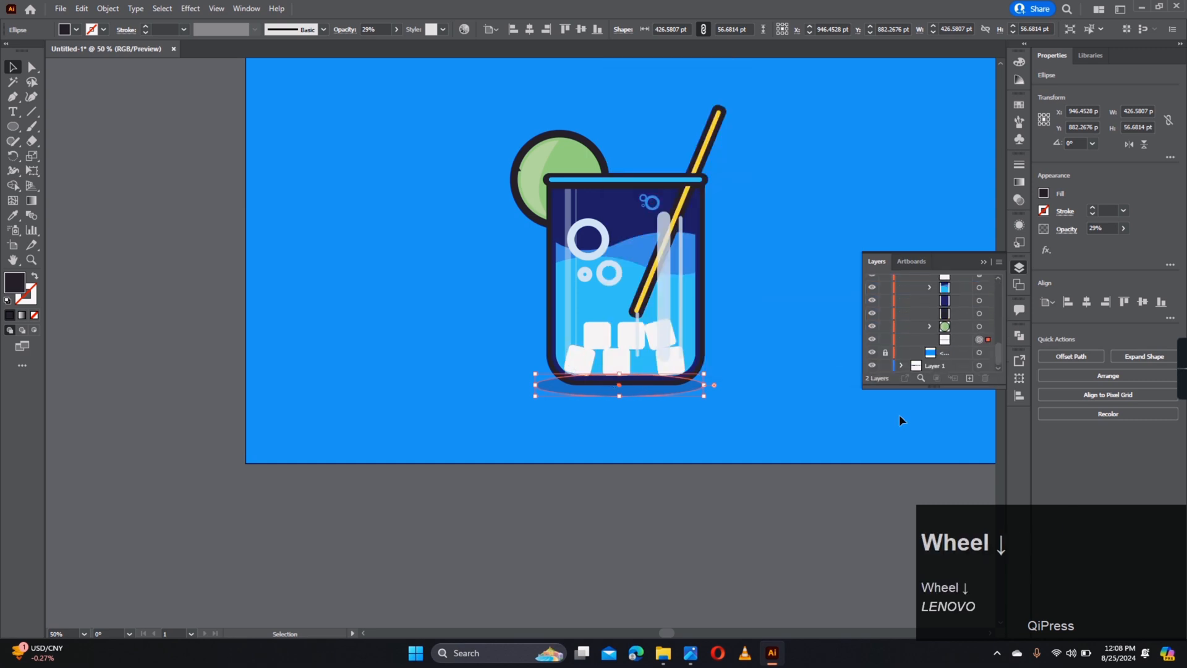
left_click(756, 433)
scroll(720, 399, "down", 3, "alt")
scroll(697, 390, "up", 3, "alt")
left_click(693, 390)
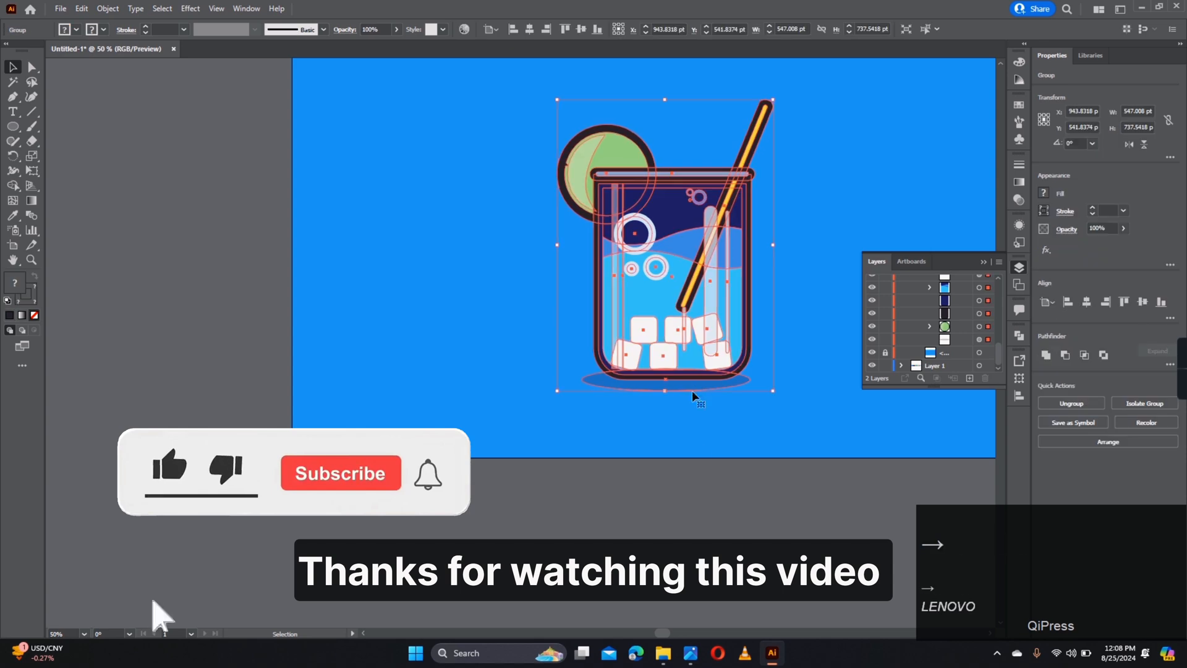
left_click(700, 448)
scroll(722, 443, "down", 3, "alt")
scroll(766, 402, "up", 2, "alt")
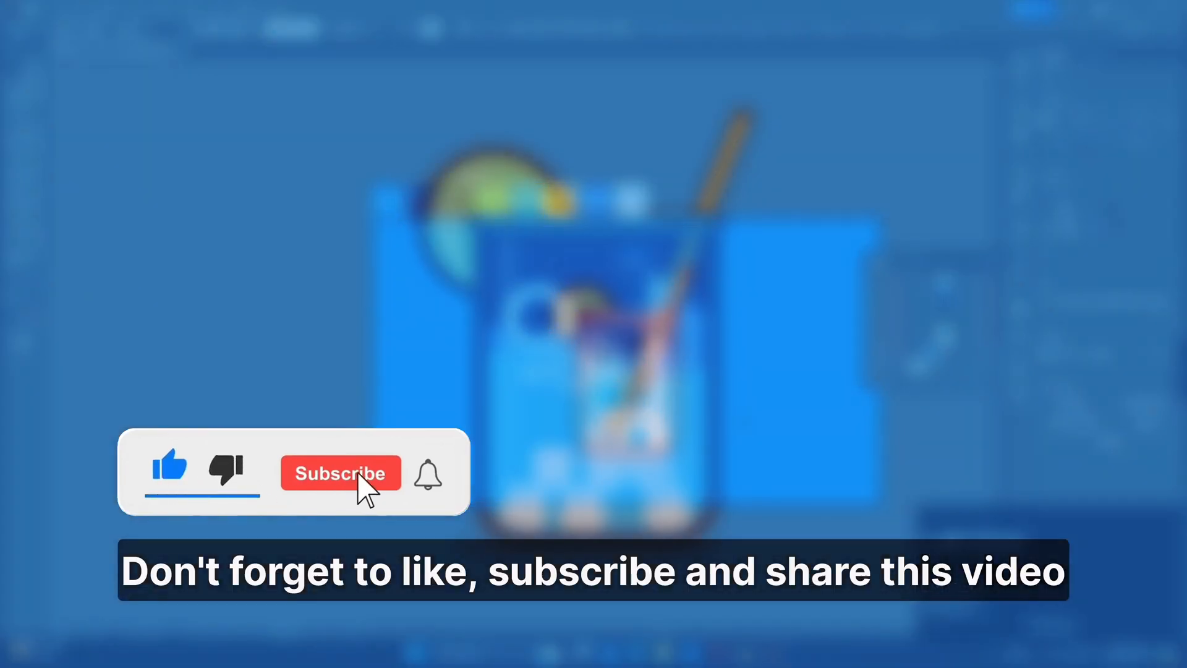